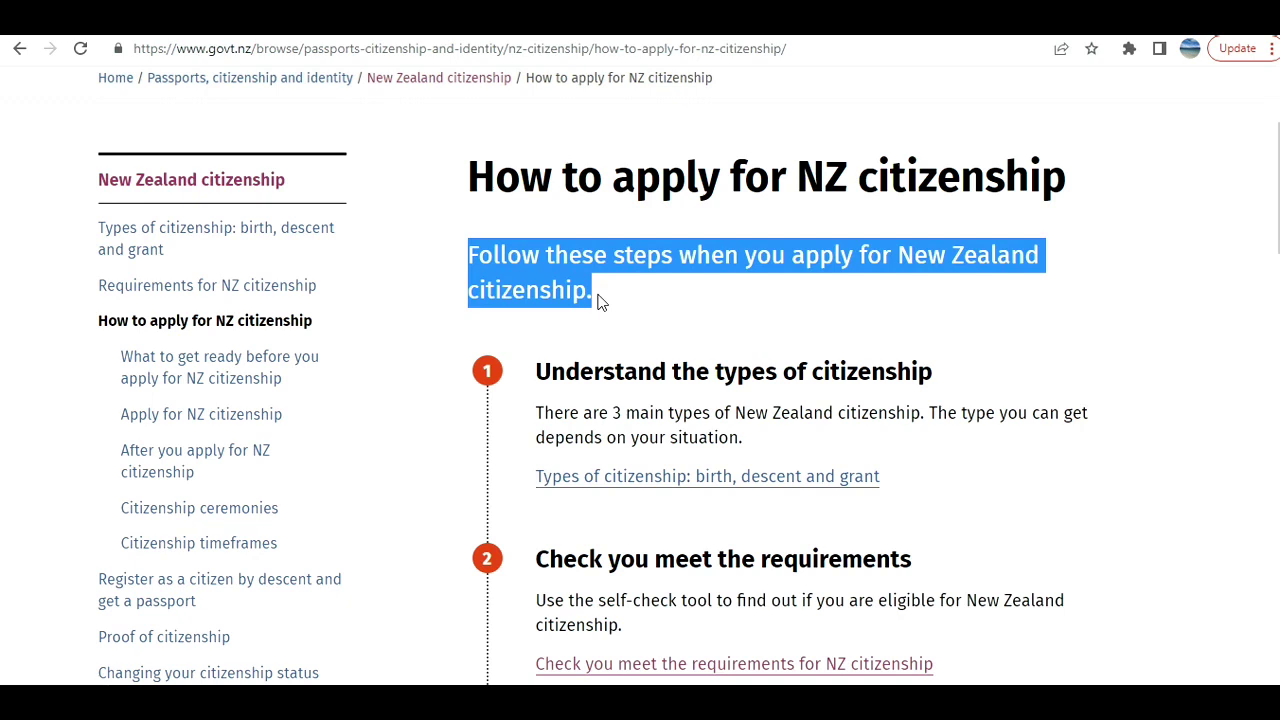
# Review the numbered steps for applying for NZ citizenship, including the requirements, documents, fees, approval time and certificate
pyautogui.click(589, 357)
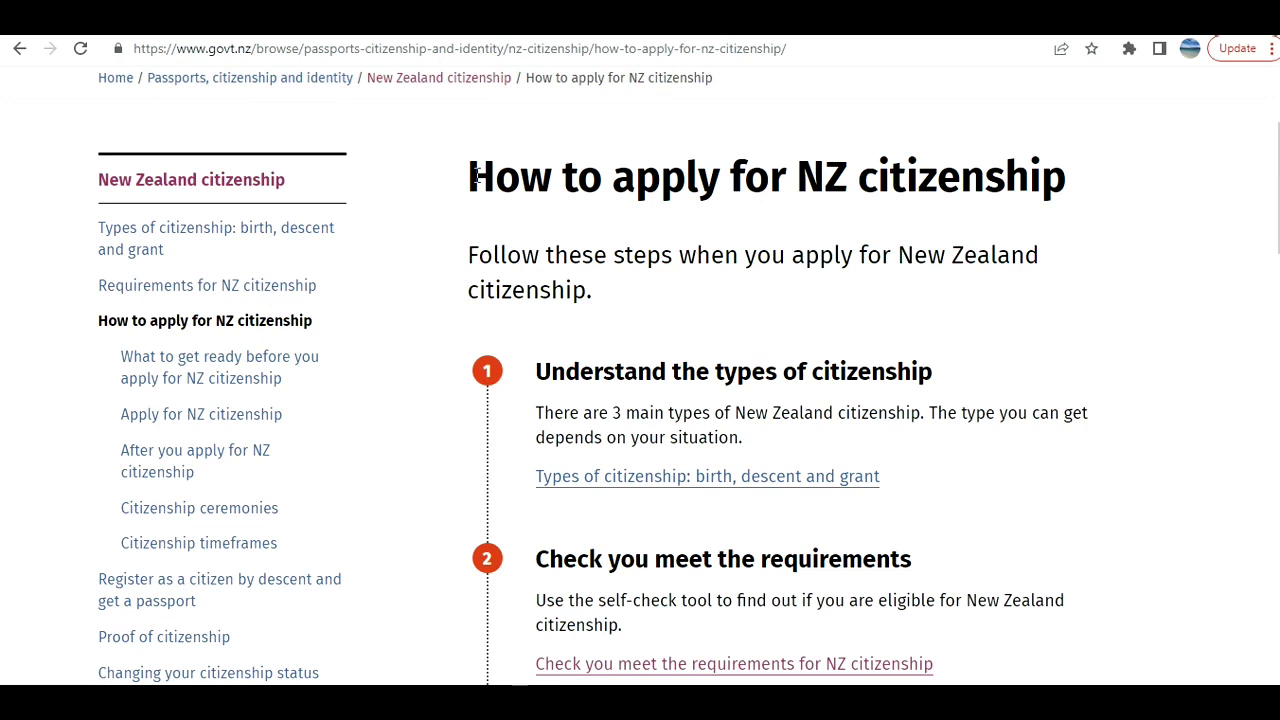
pyautogui.moveTo(470, 176); pyautogui.dragTo(558, 260)
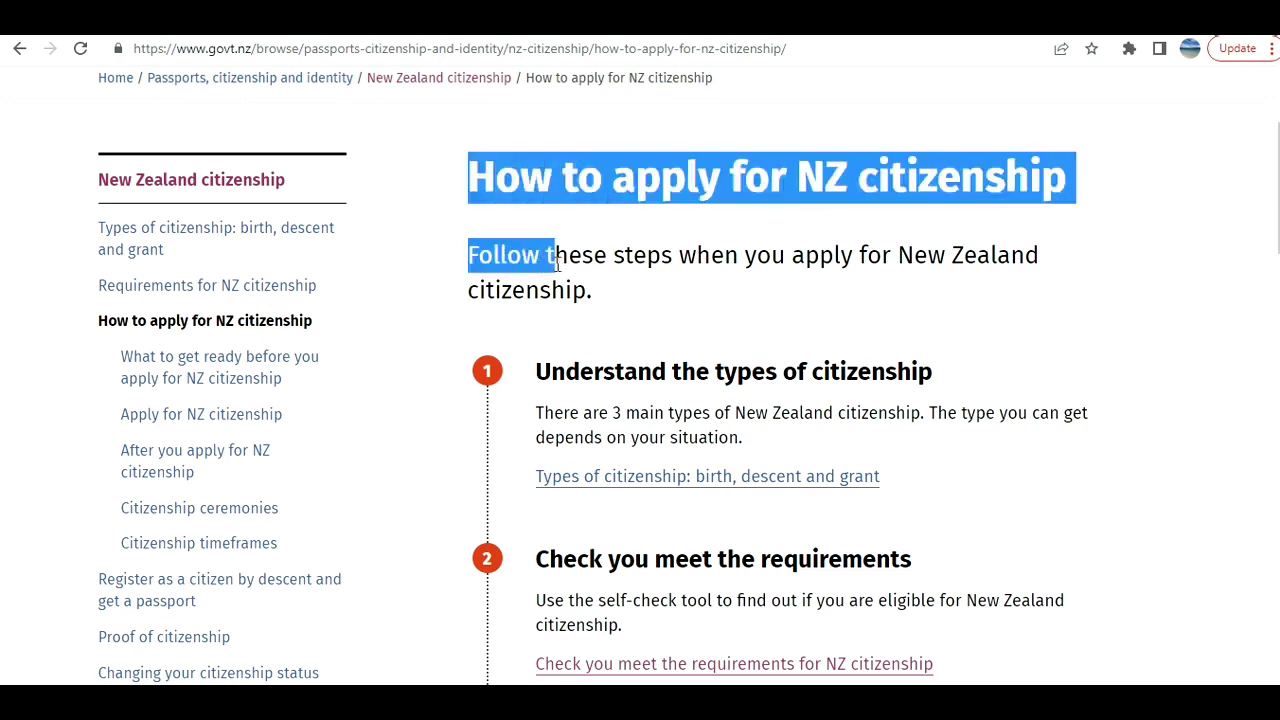
pyautogui.click(605, 218)
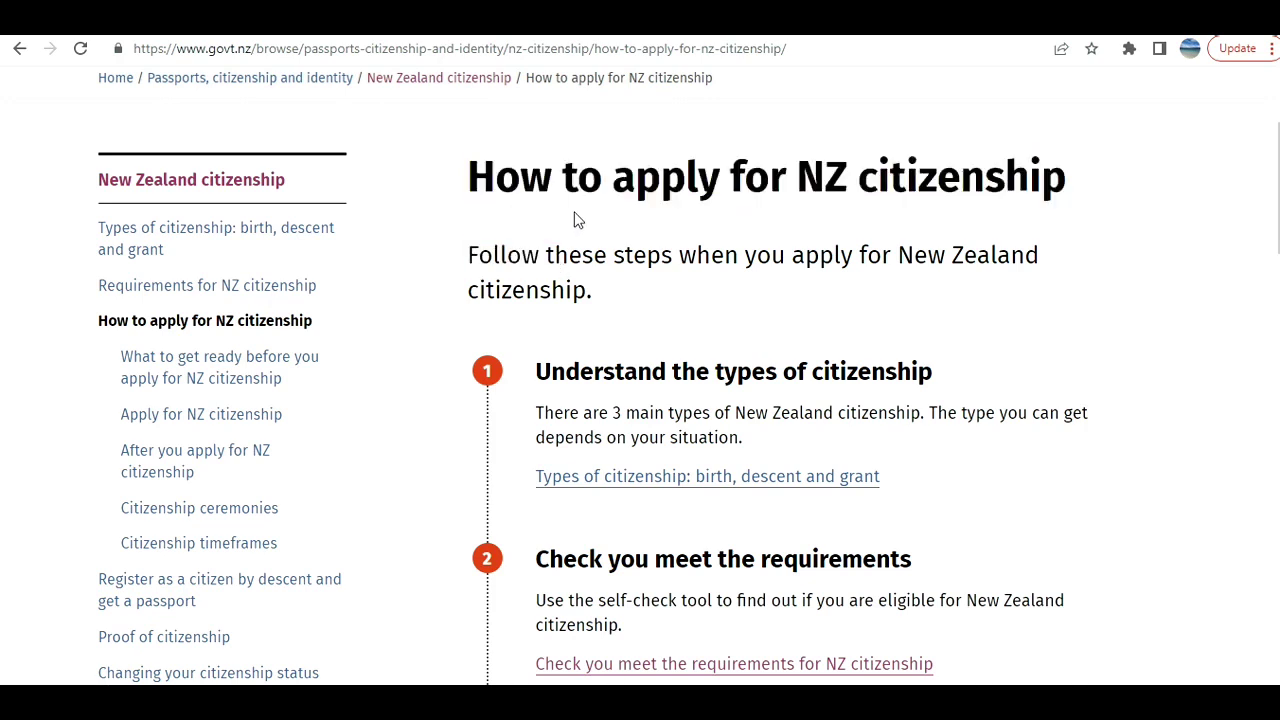
pyautogui.scroll(2, 575, 218)
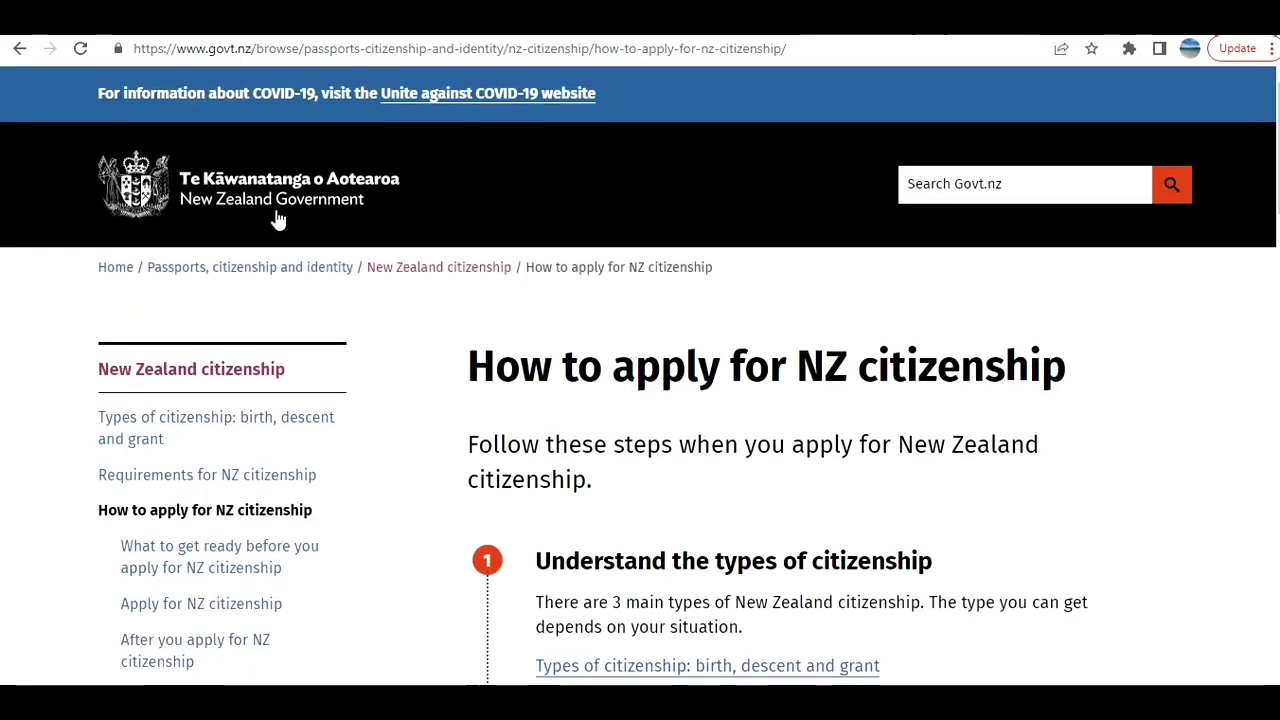
pyautogui.scroll(-3, 631, 443)
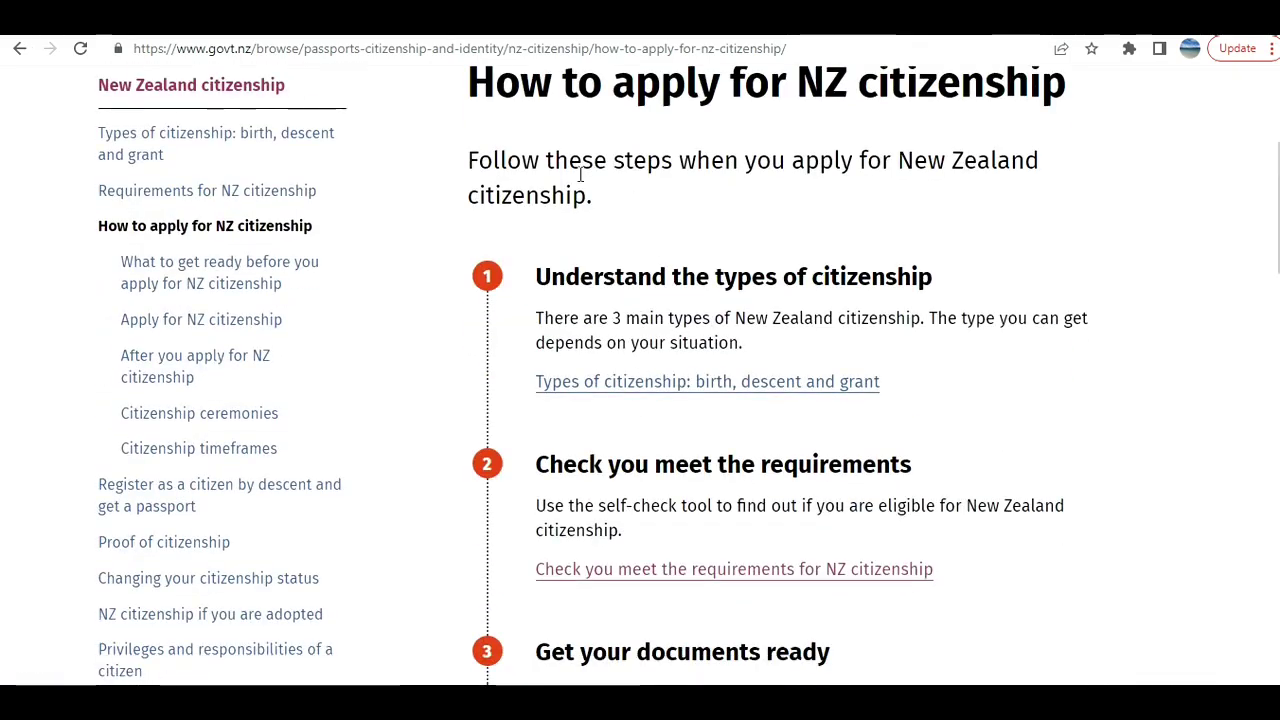
pyautogui.scroll(-12, 554, 238)
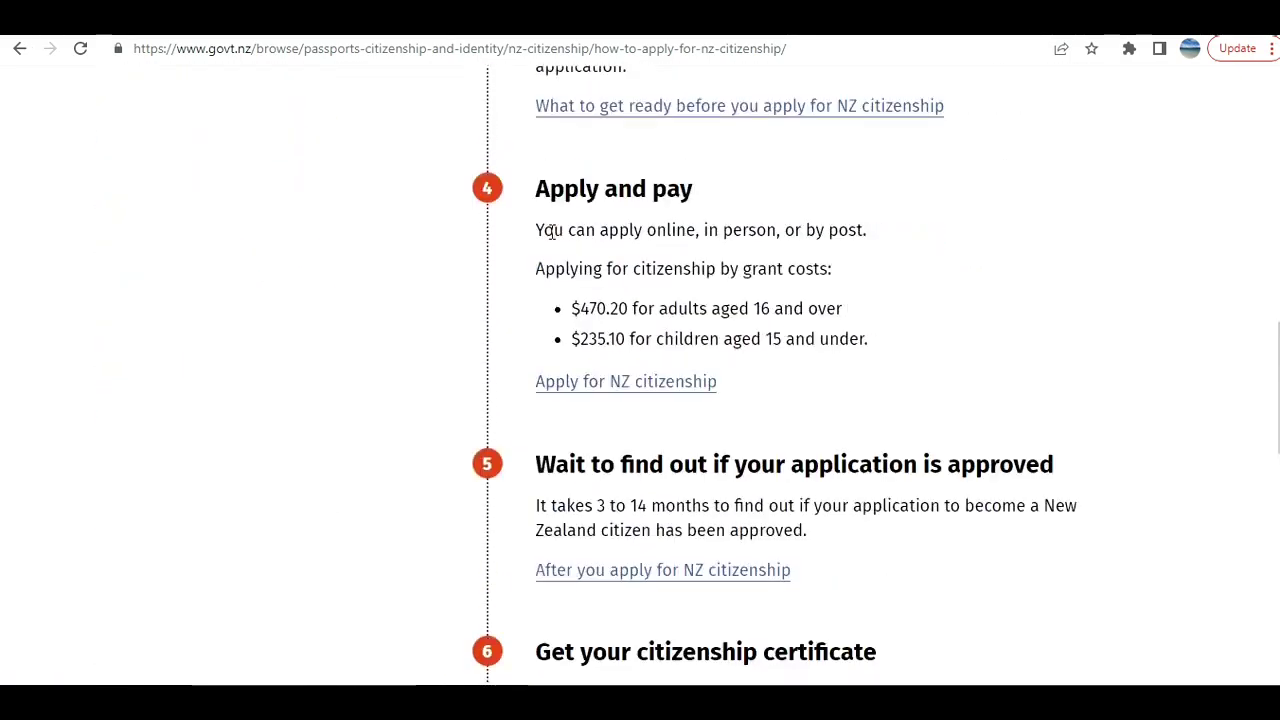
pyautogui.scroll(-3, 551, 232)
pyautogui.scroll(11, 551, 232)
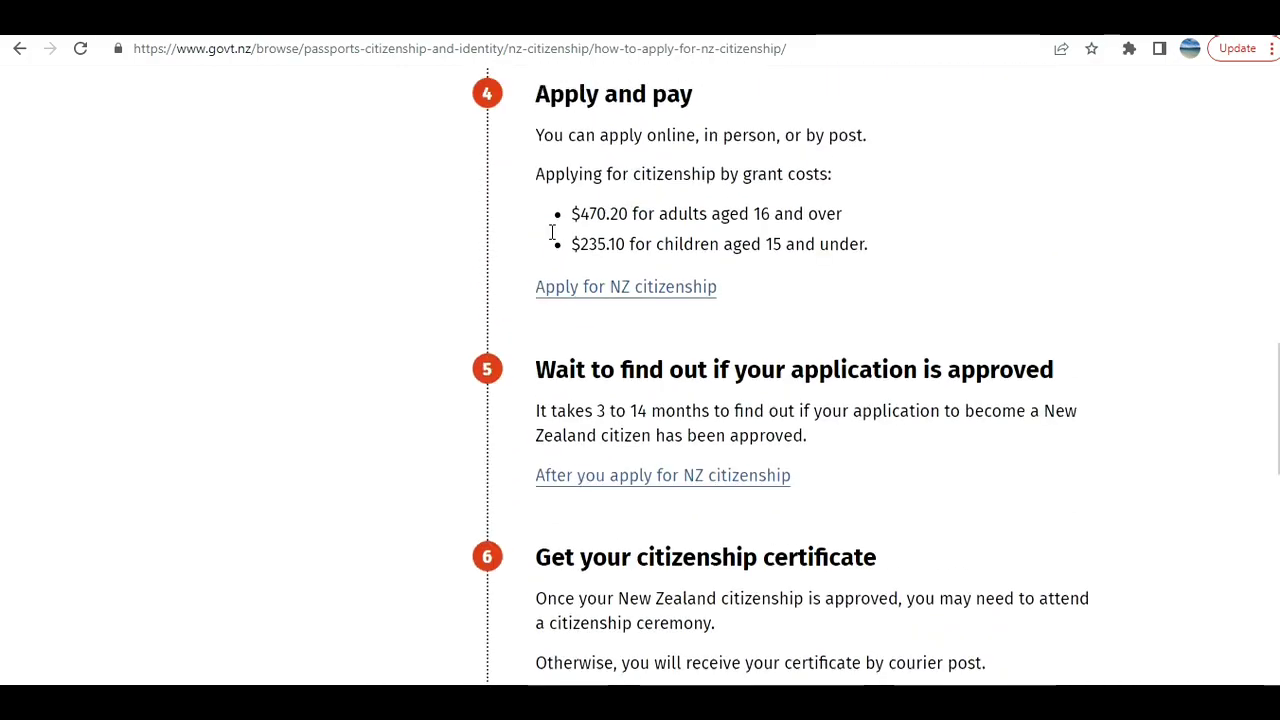
pyautogui.scroll(1, 551, 232)
pyautogui.scroll(-2, 700, 170)
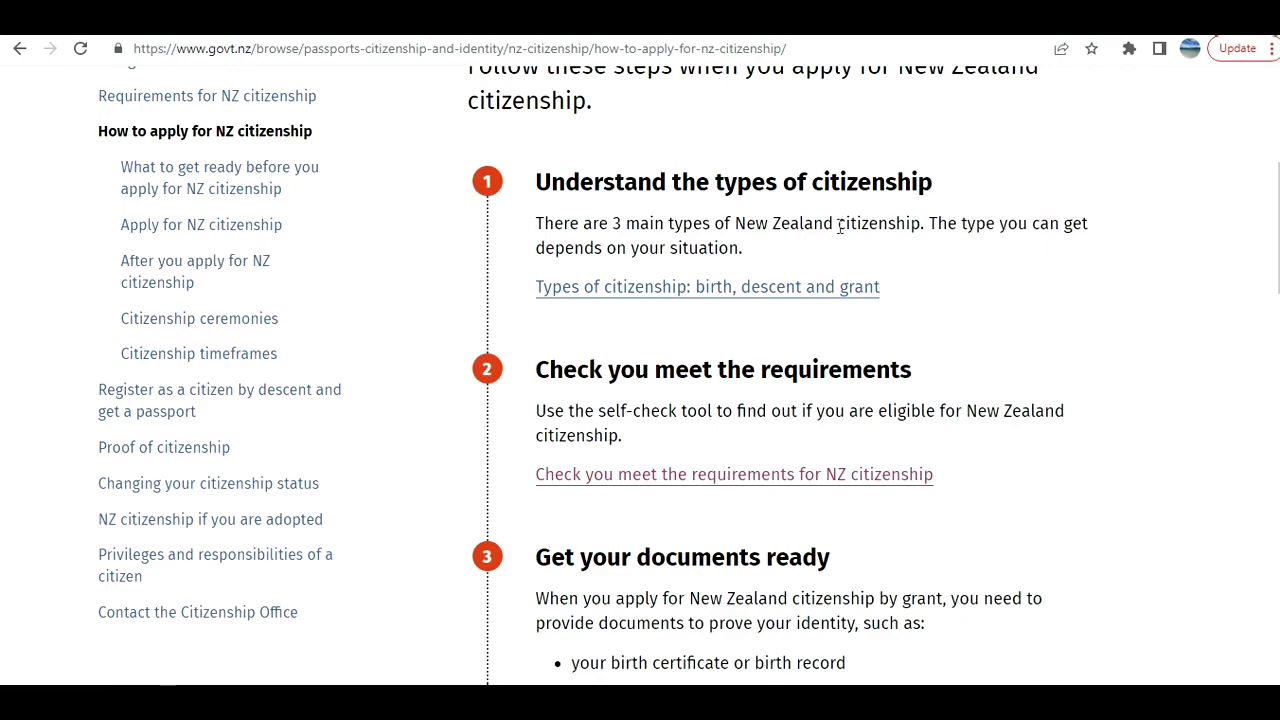
pyautogui.scroll(-2, 700, 318)
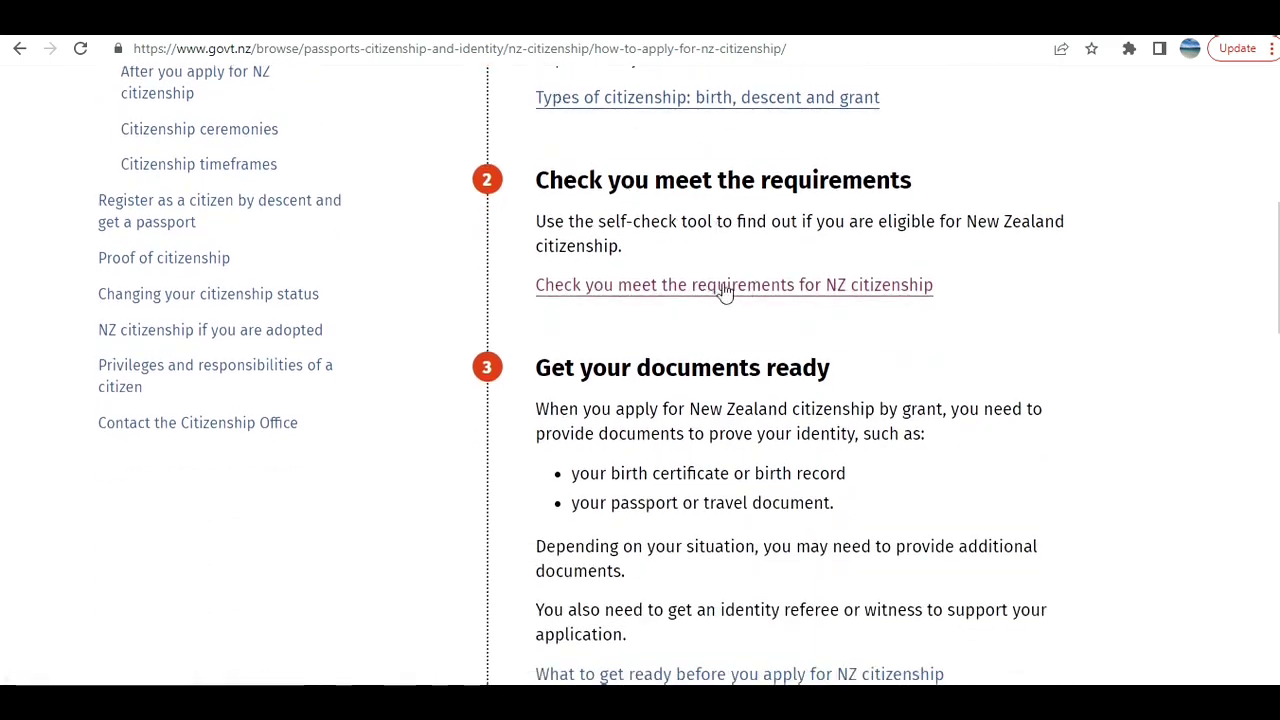
pyautogui.scroll(-2, 723, 291)
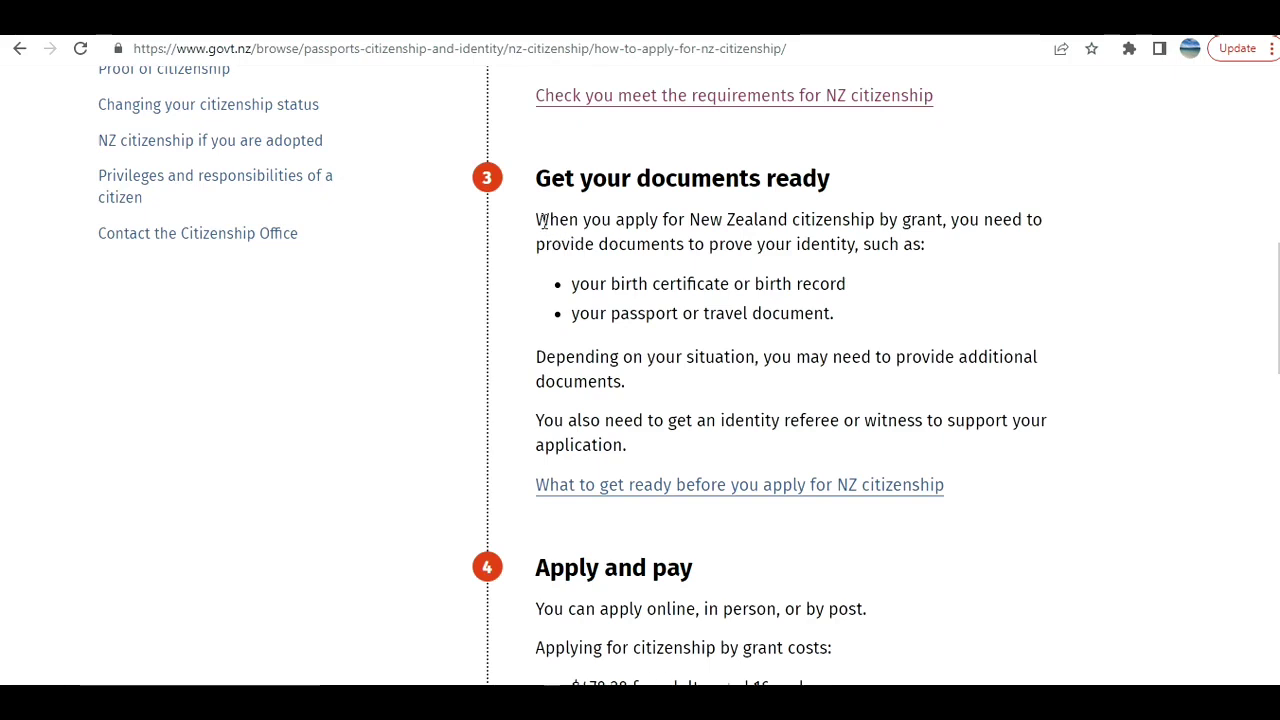
# Highlight the identity document requirements and open "What to get ready before you apply for NZ citizenship" in a new tab
pyautogui.moveTo(541, 217); pyautogui.dragTo(746, 357)
pyautogui.scroll(-2, 643, 346)
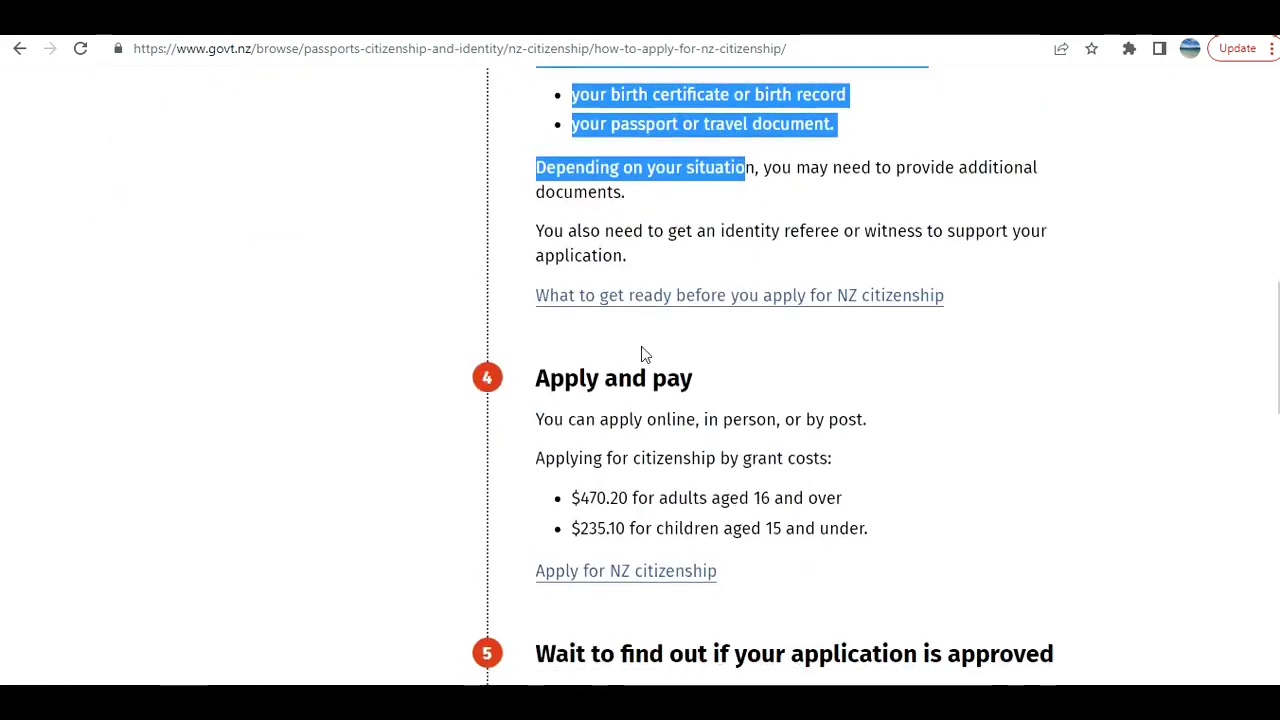
pyautogui.rightClick(658, 298)
pyautogui.click(690, 326)
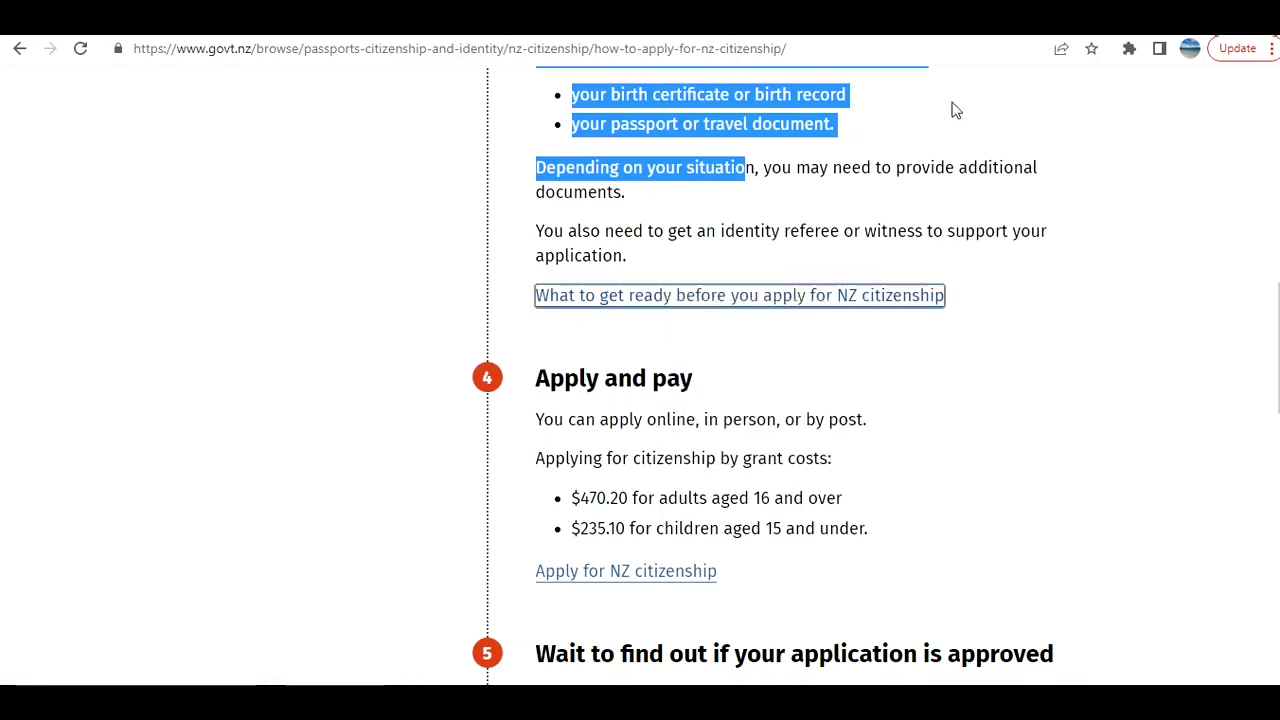
pyautogui.click(900, 18)
# Expand "If you are applying online" and read who can be an identity referee and which referee details to provide
pyautogui.scroll(-5, 756, 268)
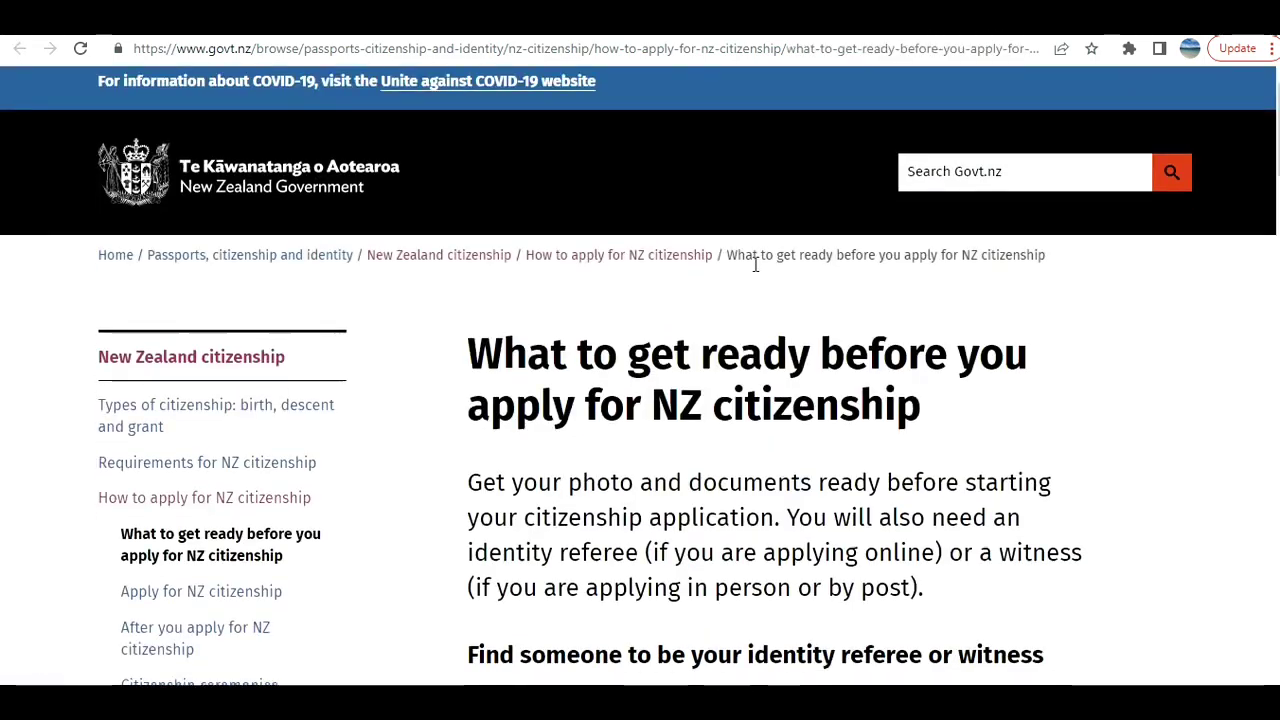
pyautogui.scroll(-1, 756, 268)
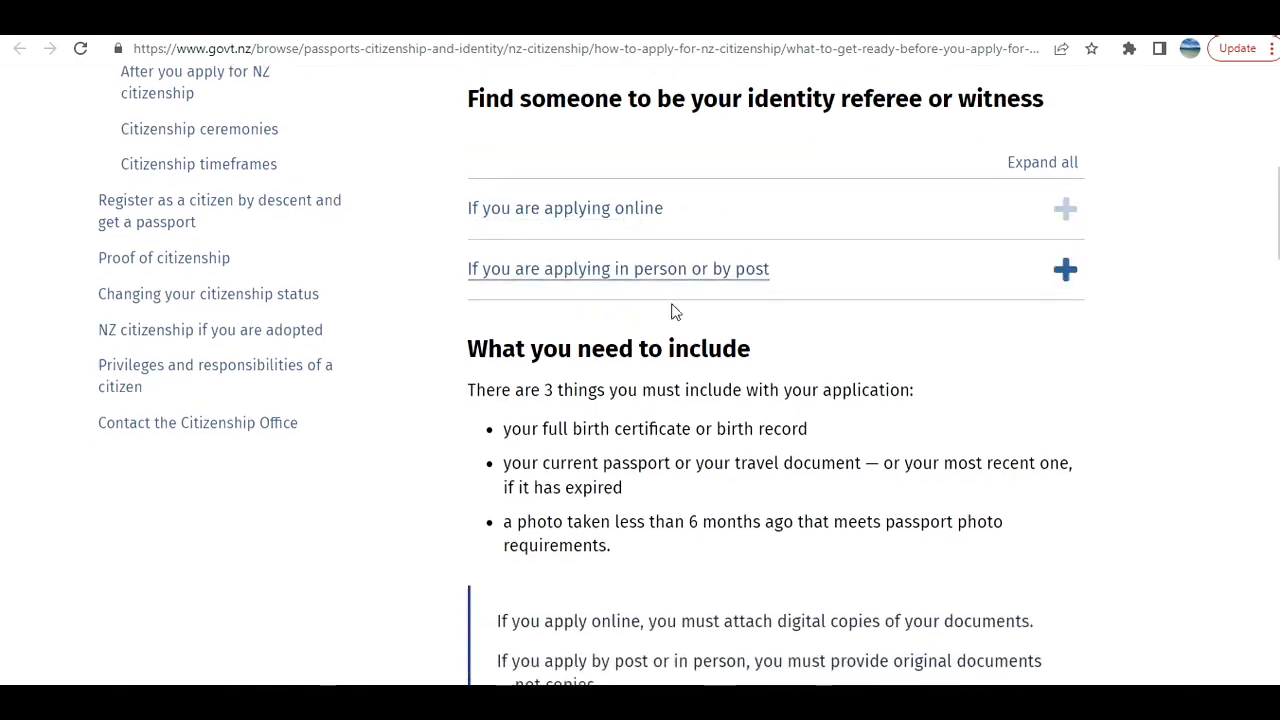
pyautogui.click(1066, 209)
pyautogui.scroll(-1, 850, 238)
pyautogui.scroll(-1, 839, 244)
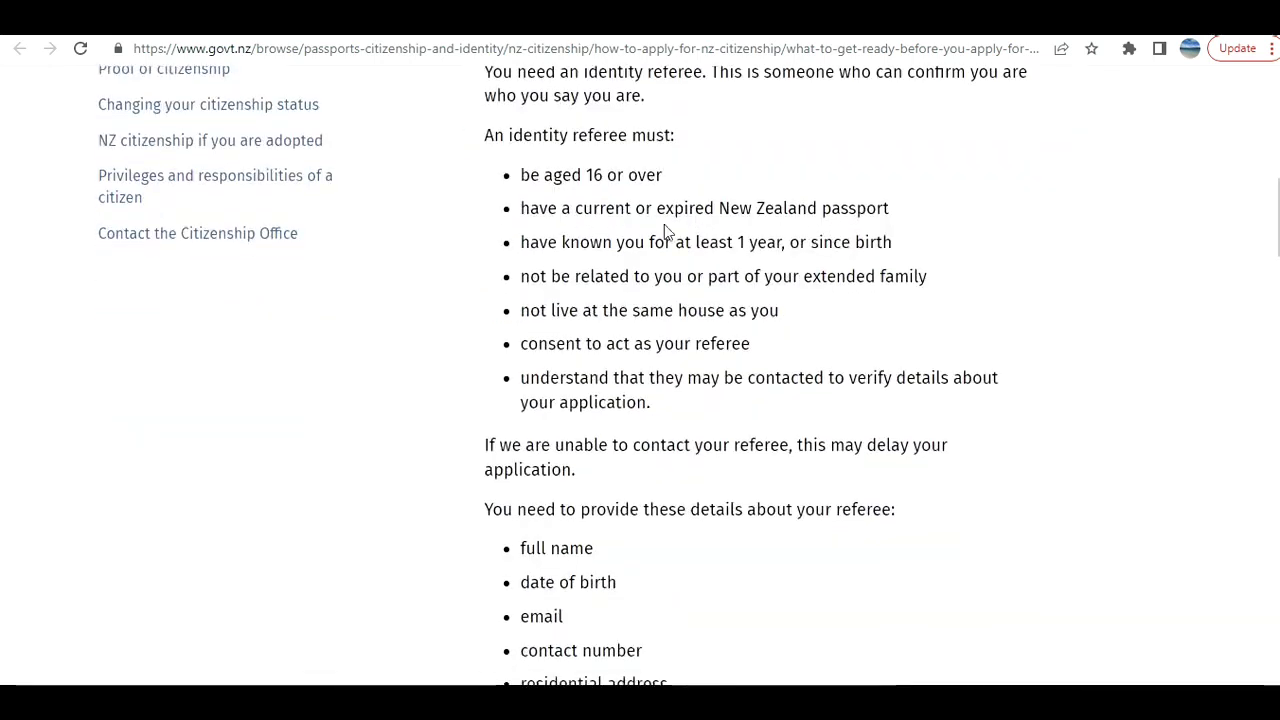
pyautogui.moveTo(552, 136); pyautogui.dragTo(1005, 186)
pyautogui.scroll(1, 608, 140)
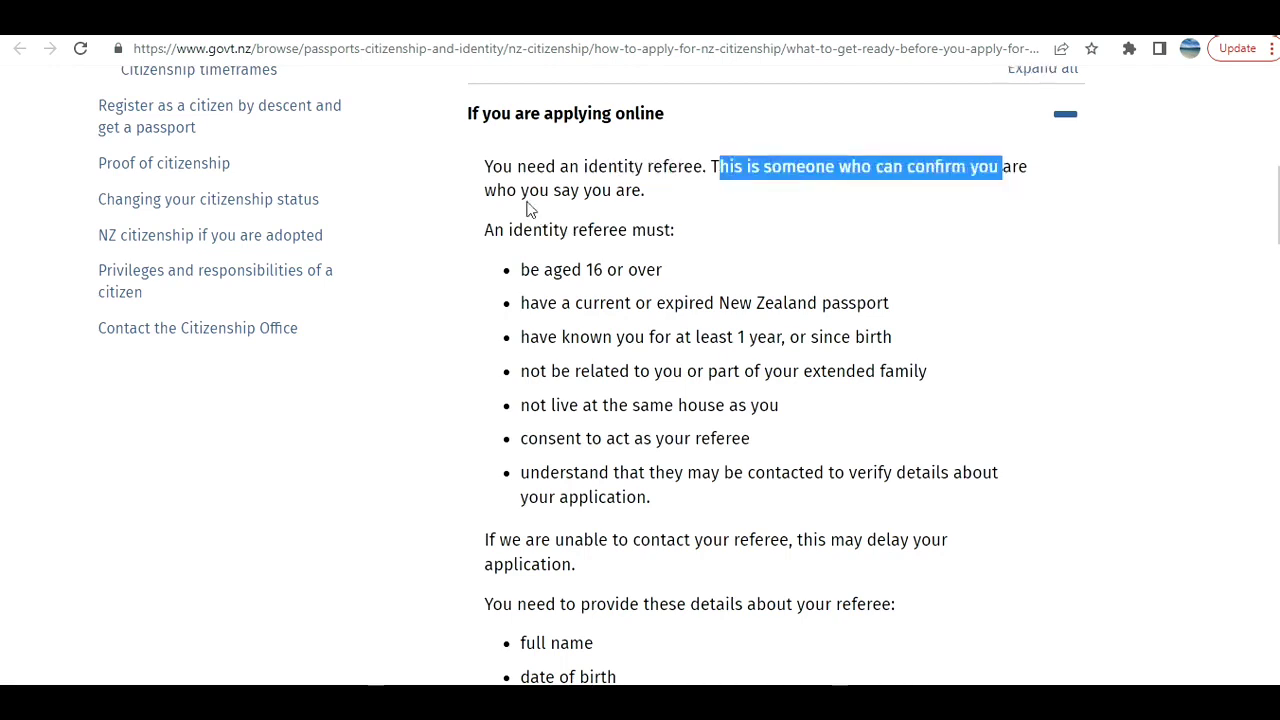
pyautogui.moveTo(508, 198); pyautogui.dragTo(630, 195)
pyautogui.scroll(-1, 560, 251)
pyautogui.scroll(-3, 547, 300)
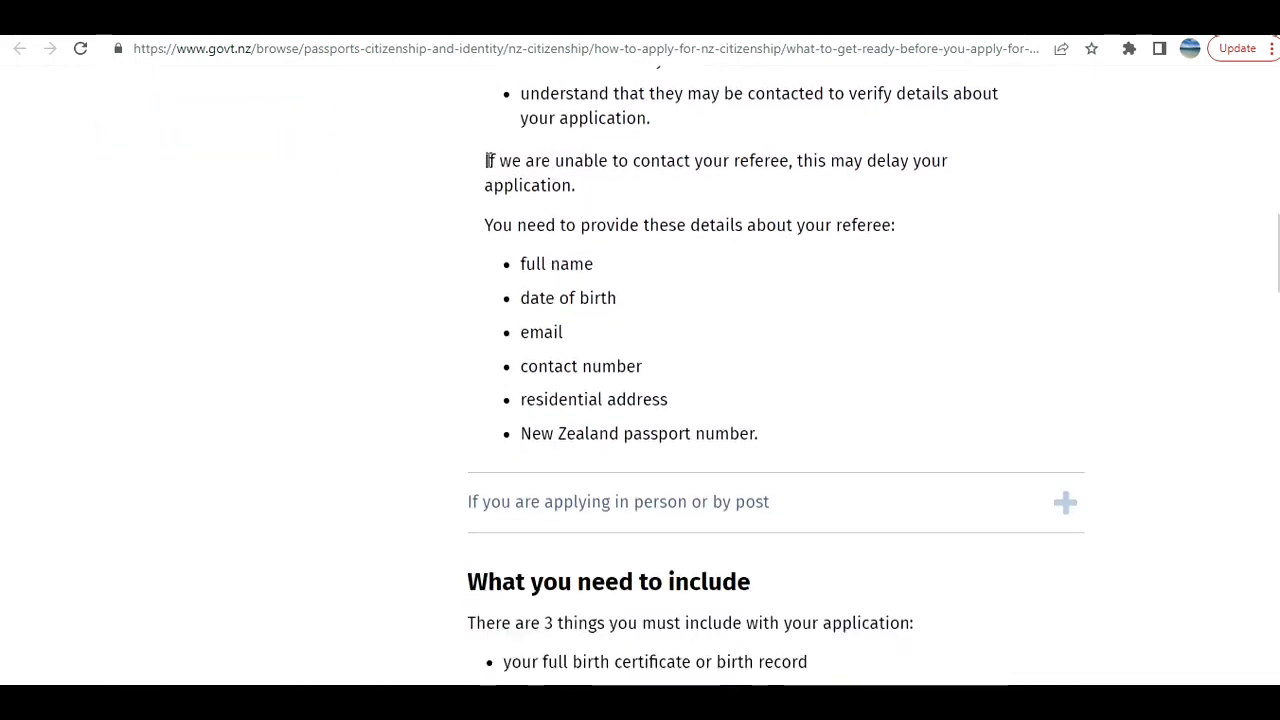
pyautogui.moveTo(489, 160); pyautogui.dragTo(582, 200)
pyautogui.scroll(1, 560, 262)
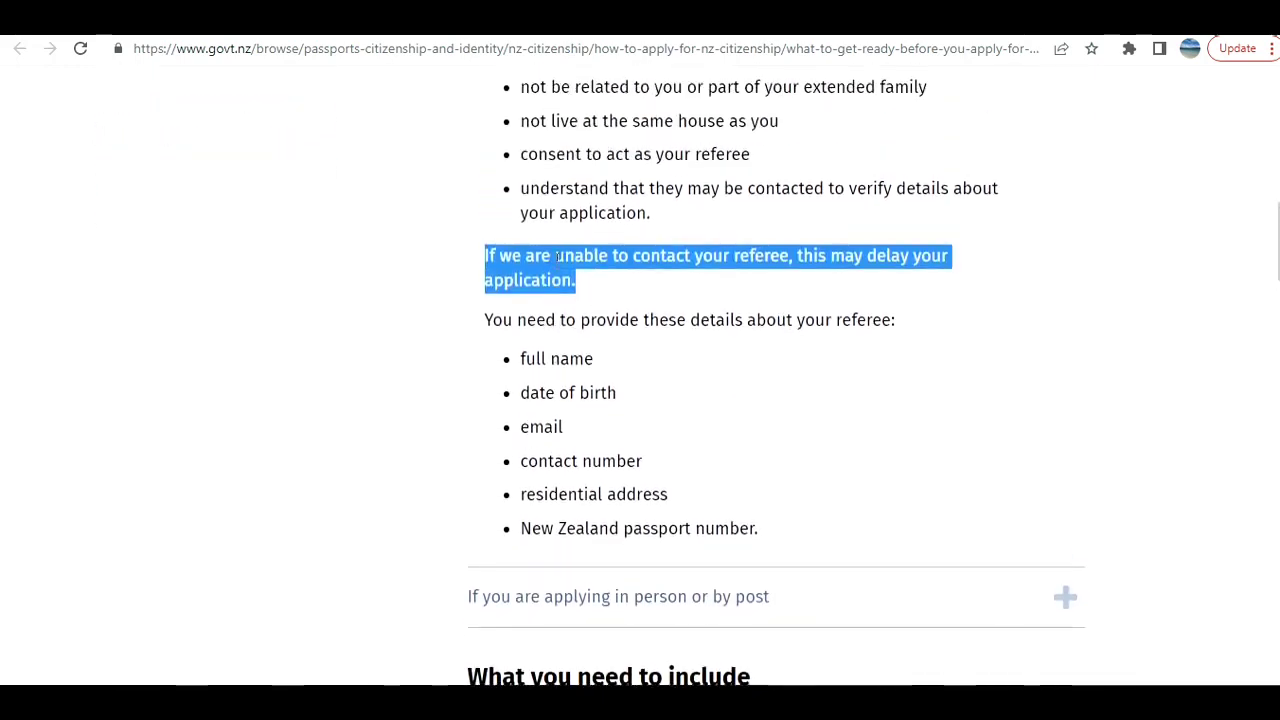
# Read the "What you need to include" list, highlighting the birth certificate, passport or travel document, and photo requirements
pyautogui.scroll(-5, 557, 258)
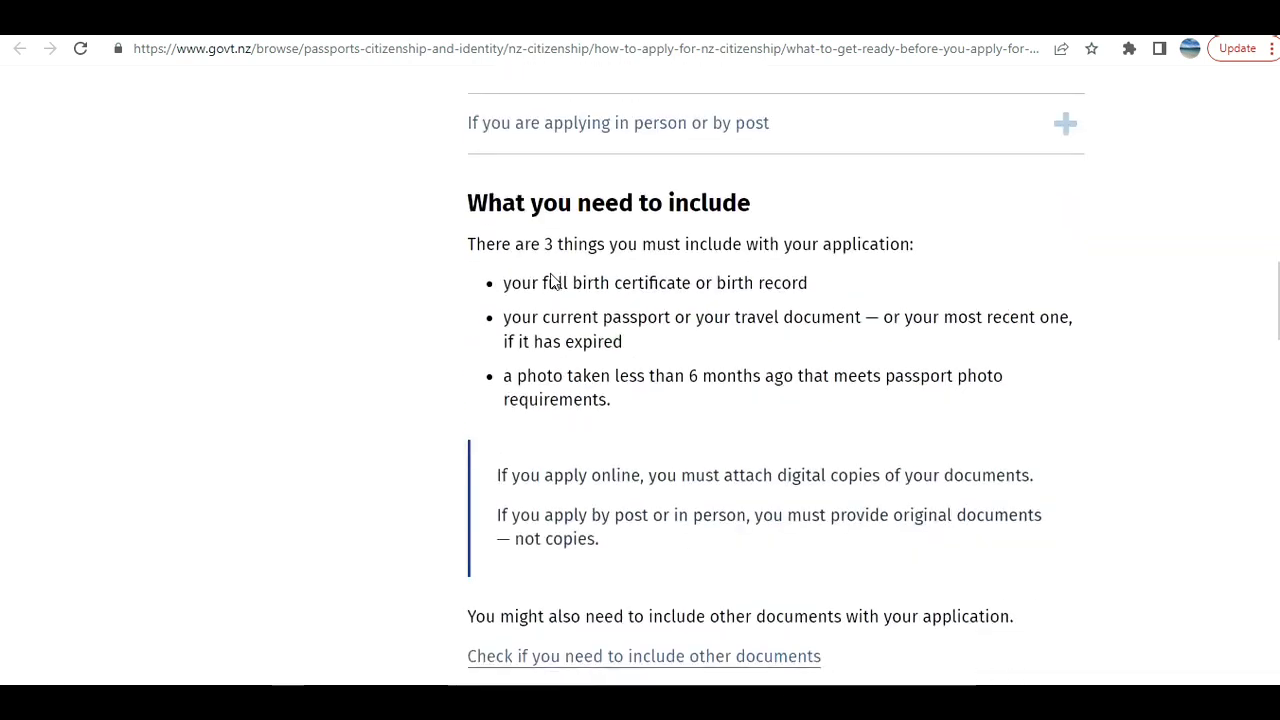
pyautogui.moveTo(538, 284); pyautogui.dragTo(781, 284)
pyautogui.moveTo(566, 318); pyautogui.dragTo(821, 318)
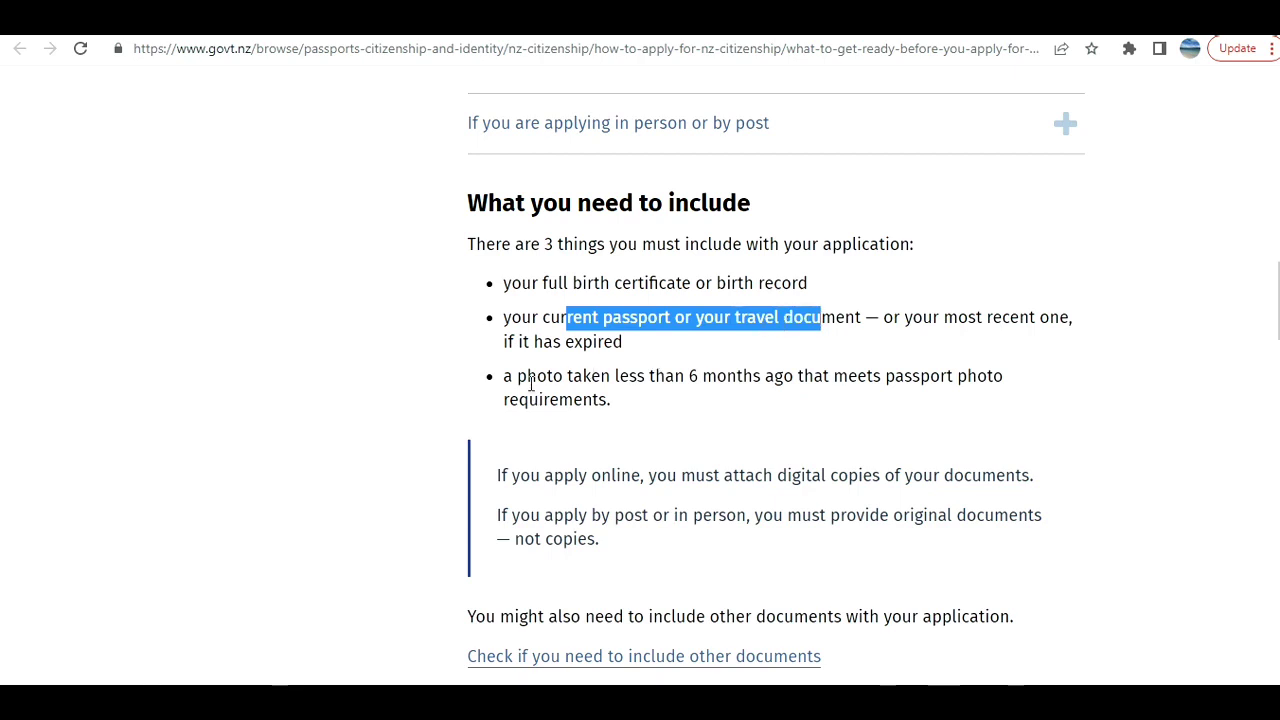
pyautogui.moveTo(528, 378); pyautogui.dragTo(805, 385)
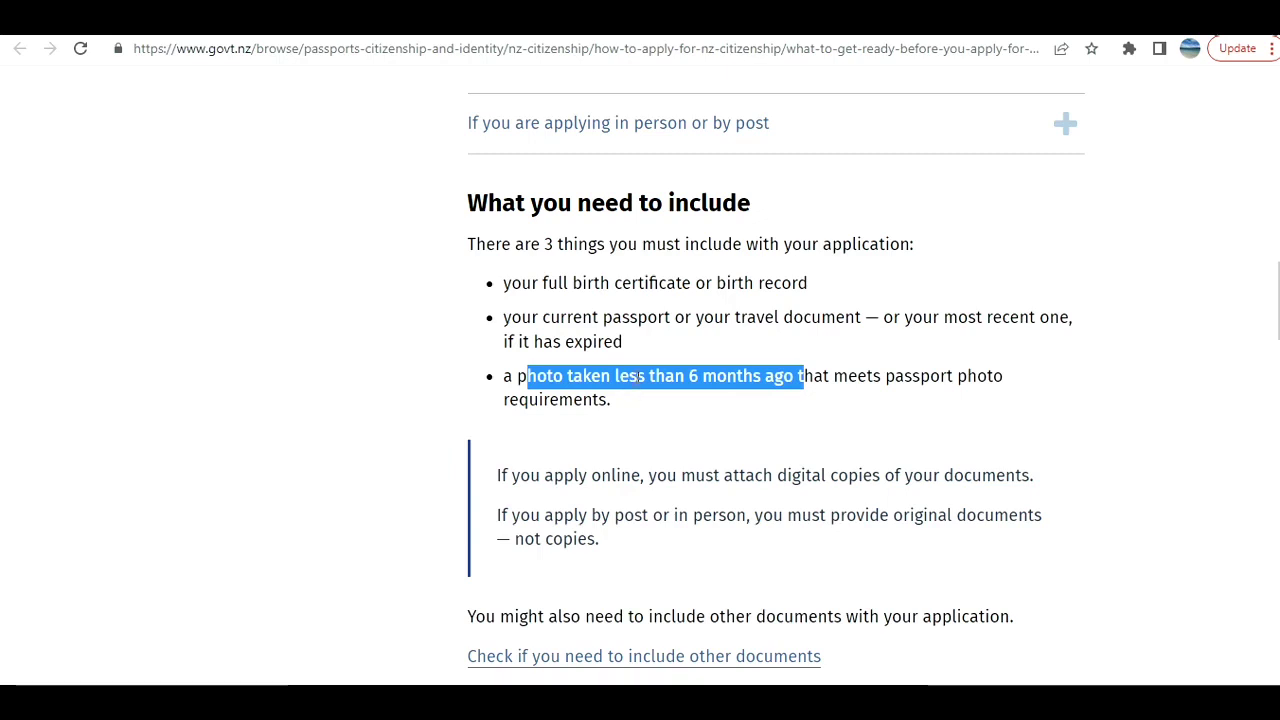
pyautogui.scroll(-5, 712, 337)
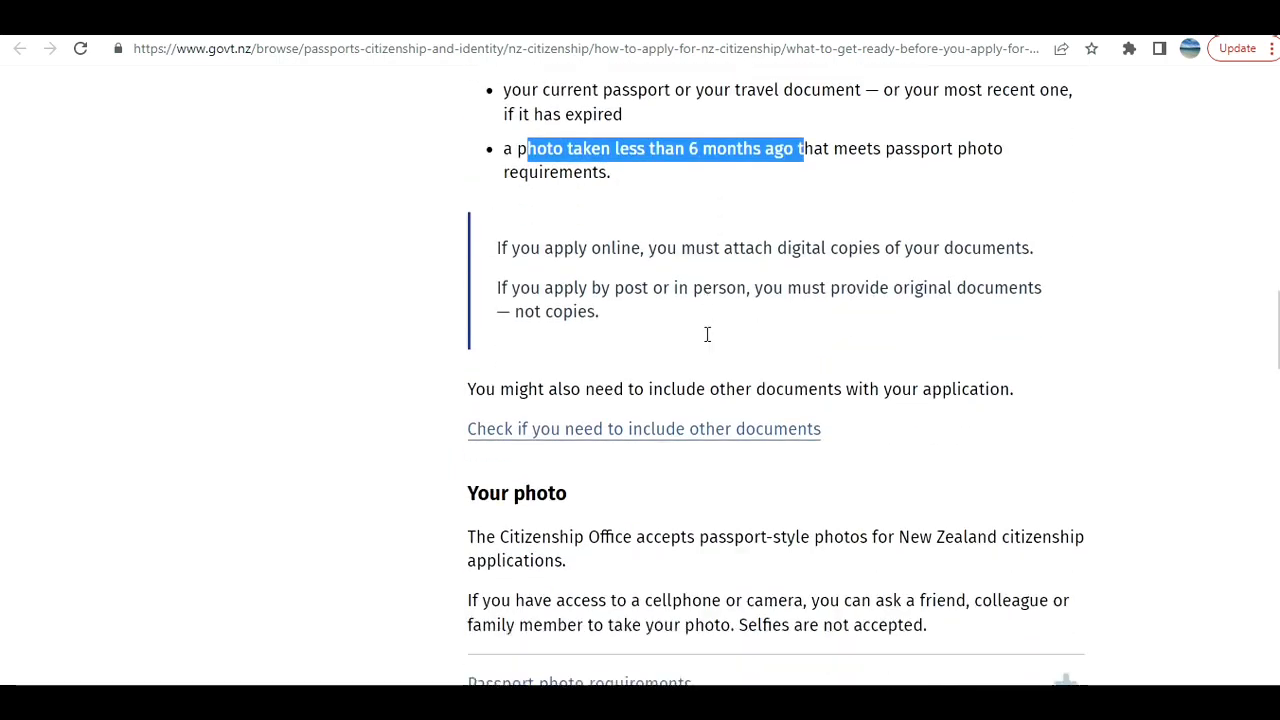
# Read how the online identity check works and how to create digital copies of the documents, highlighting the key phrases
pyautogui.scroll(-3, 705, 333)
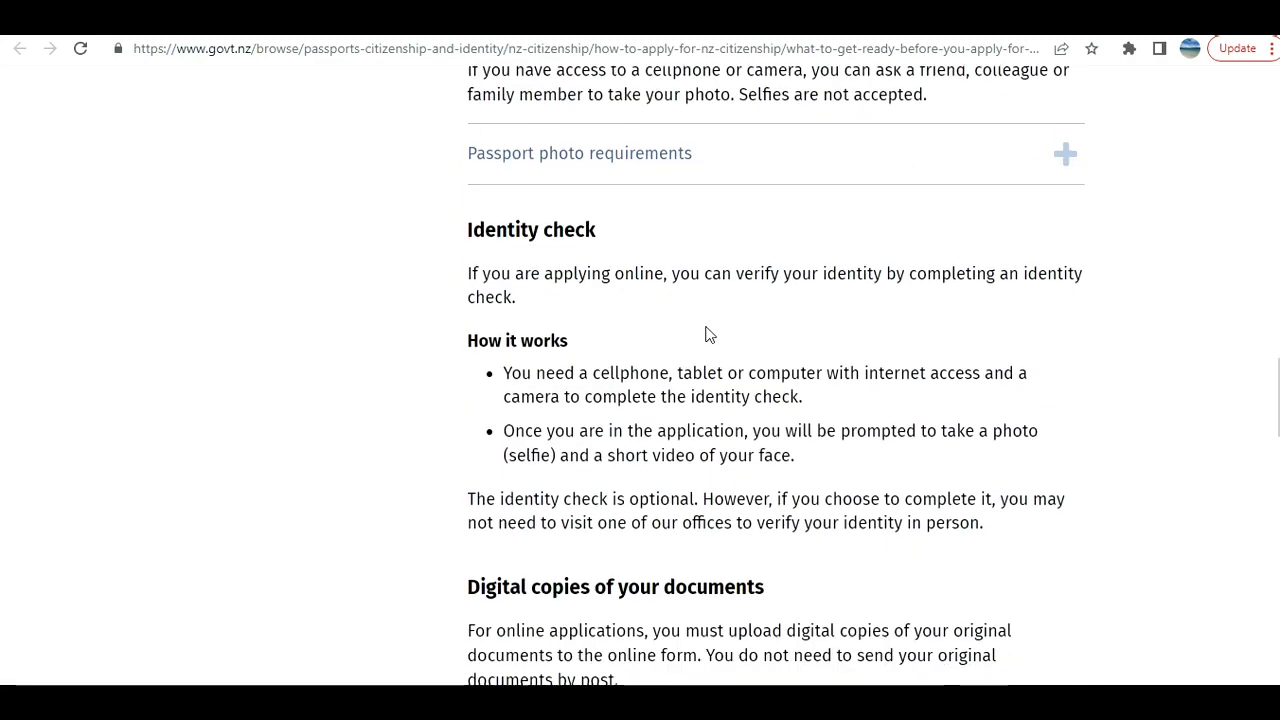
pyautogui.moveTo(521, 372); pyautogui.dragTo(683, 374)
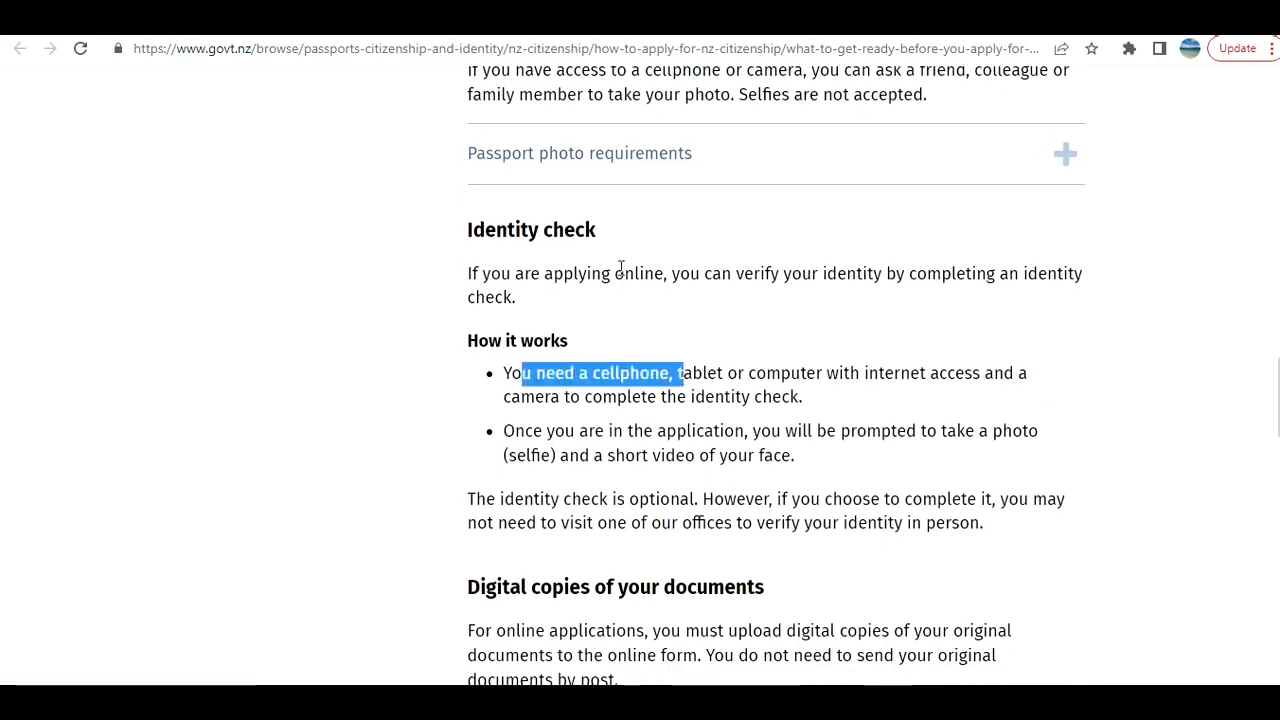
pyautogui.moveTo(592, 273); pyautogui.dragTo(967, 274)
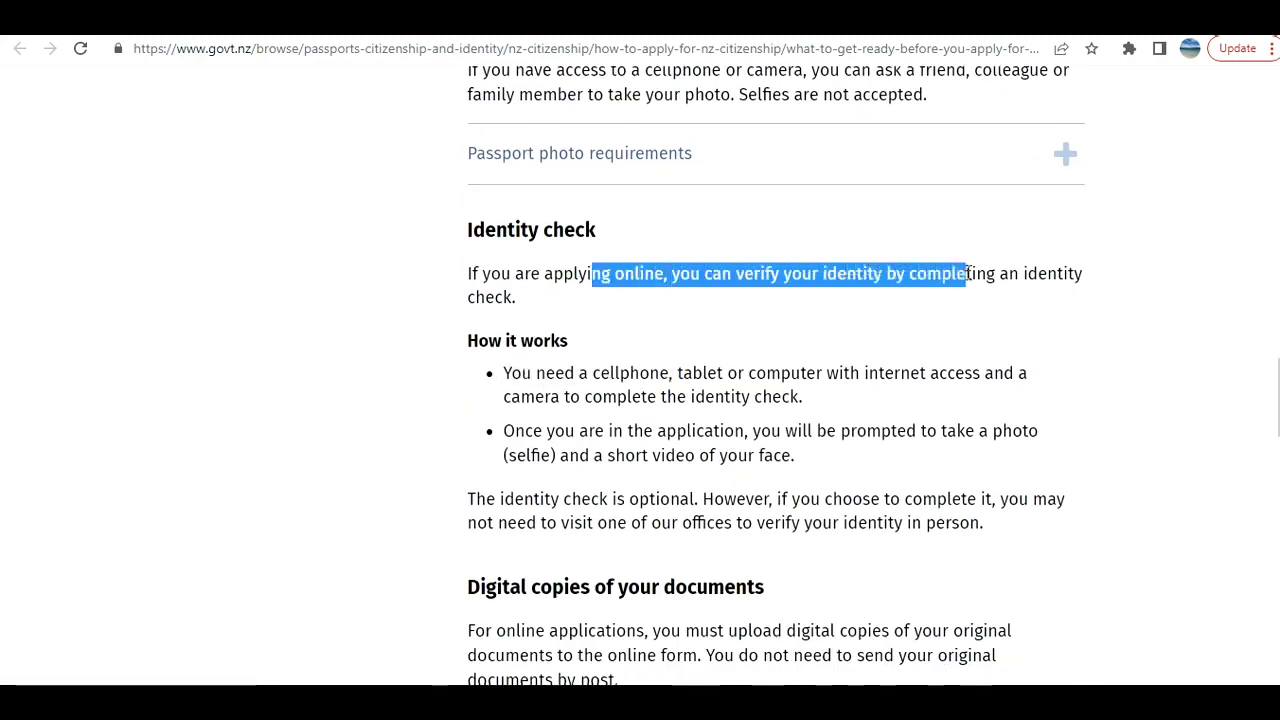
pyautogui.scroll(-2, 655, 367)
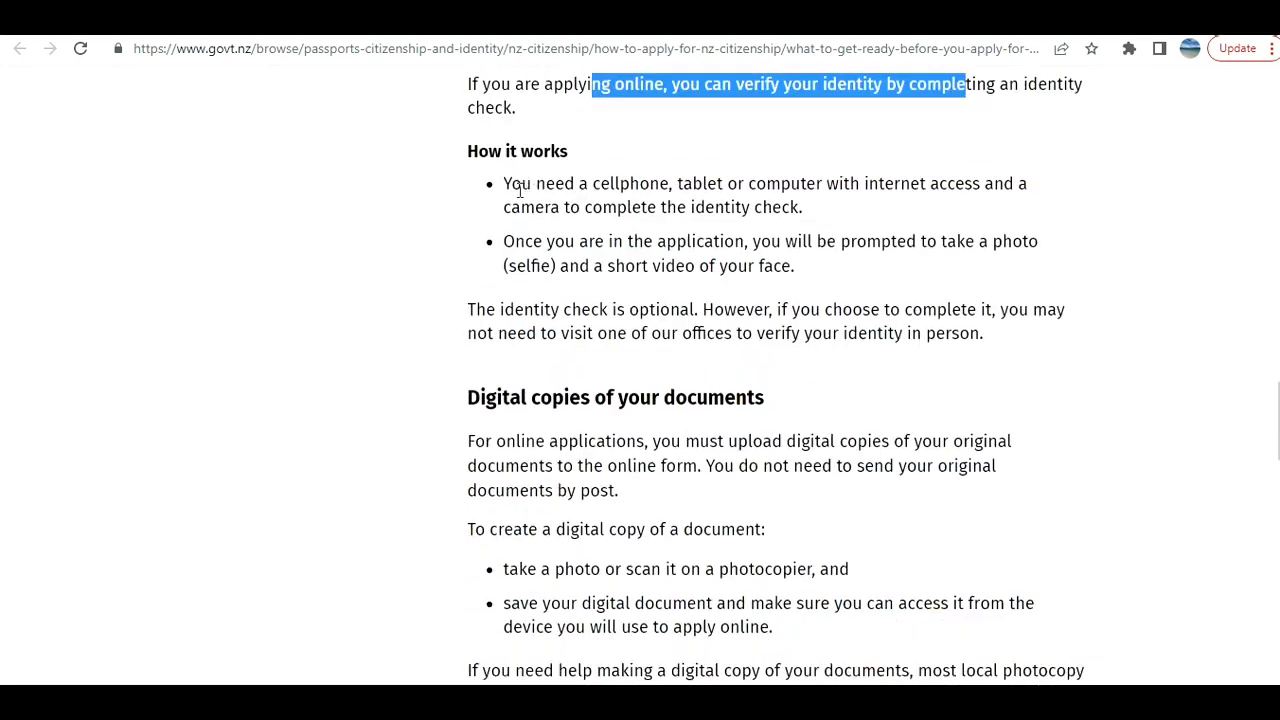
pyautogui.moveTo(521, 188); pyautogui.dragTo(791, 192)
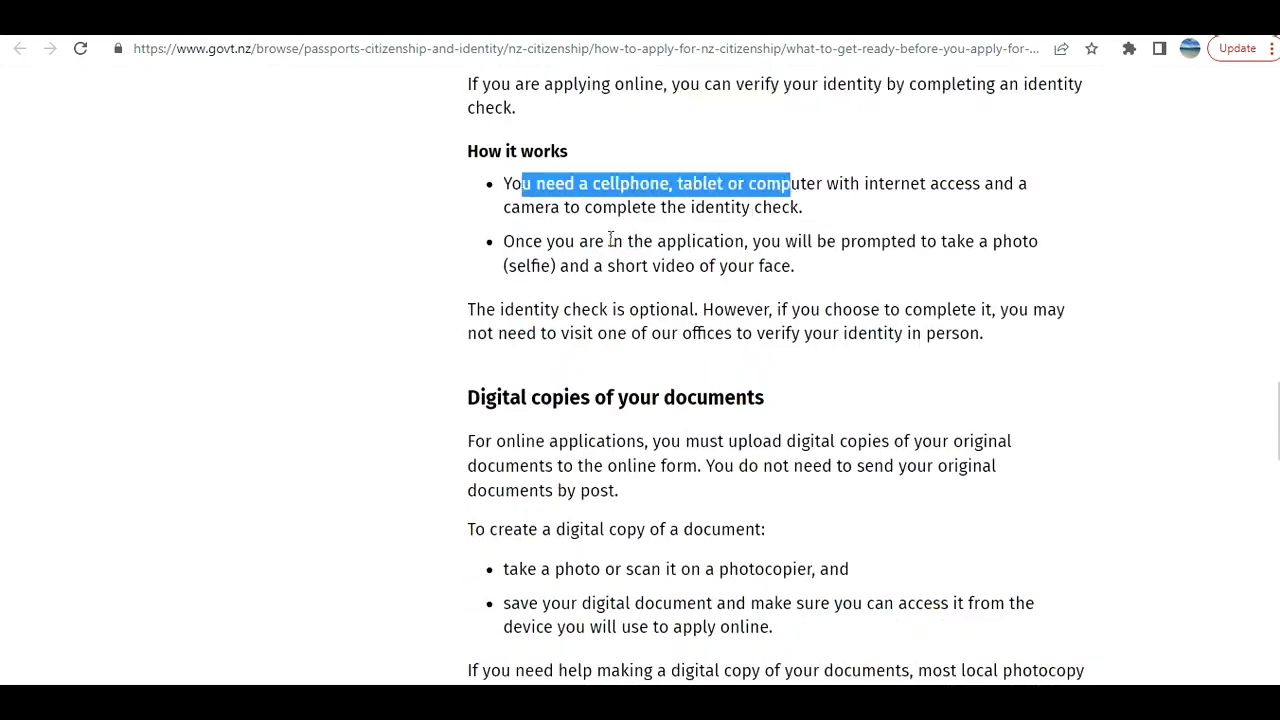
pyautogui.scroll(-1, 600, 237)
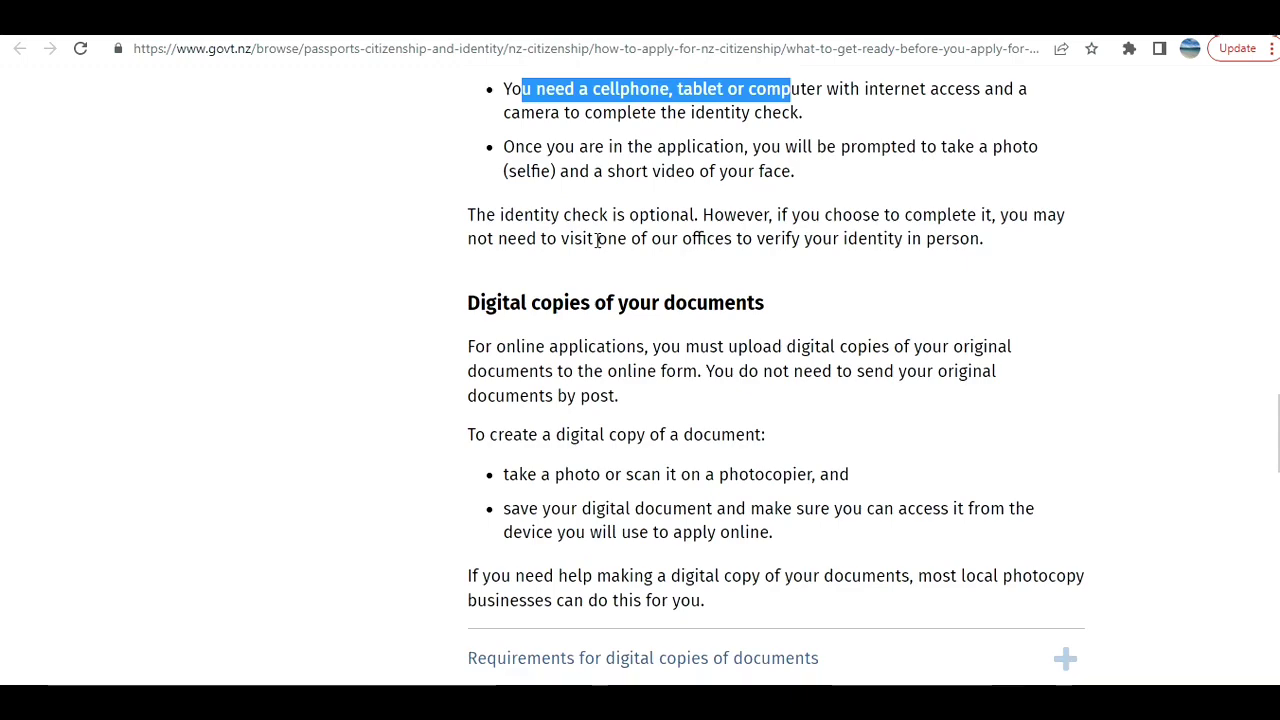
pyautogui.scroll(2, 597, 240)
pyautogui.scroll(-4, 603, 313)
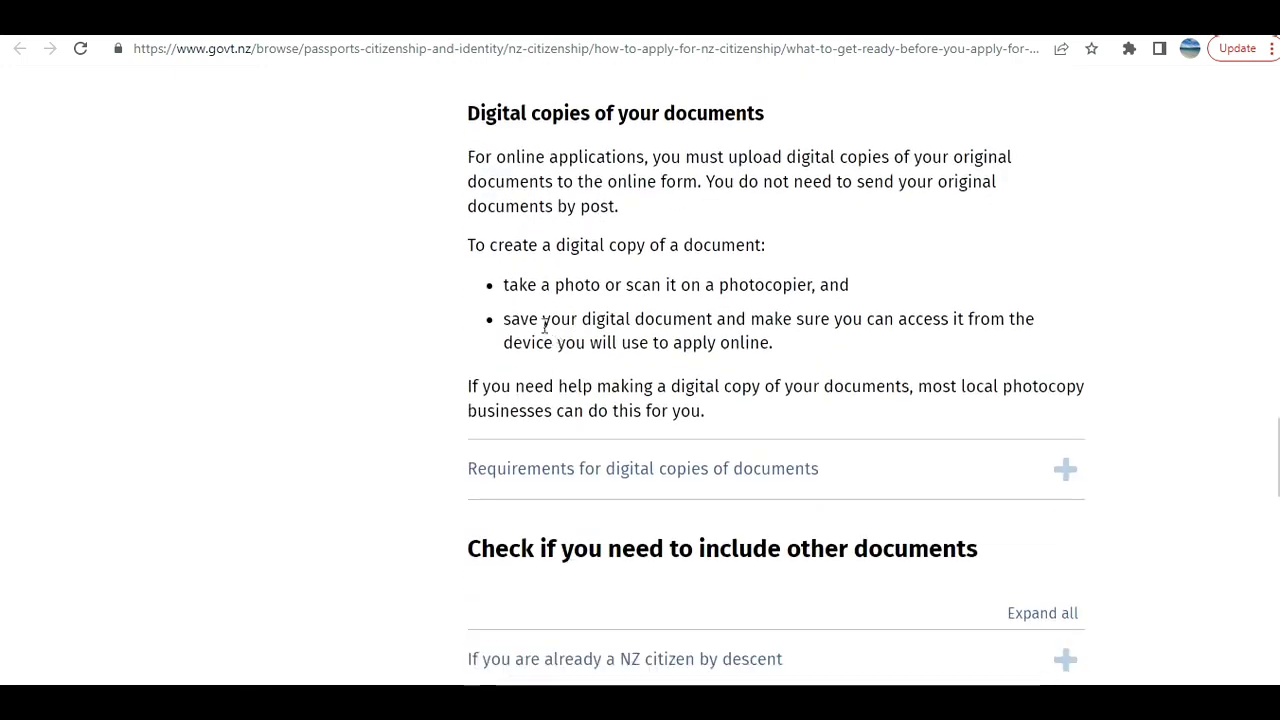
pyautogui.moveTo(556, 285); pyautogui.dragTo(685, 246)
pyautogui.scroll(-2, 641, 336)
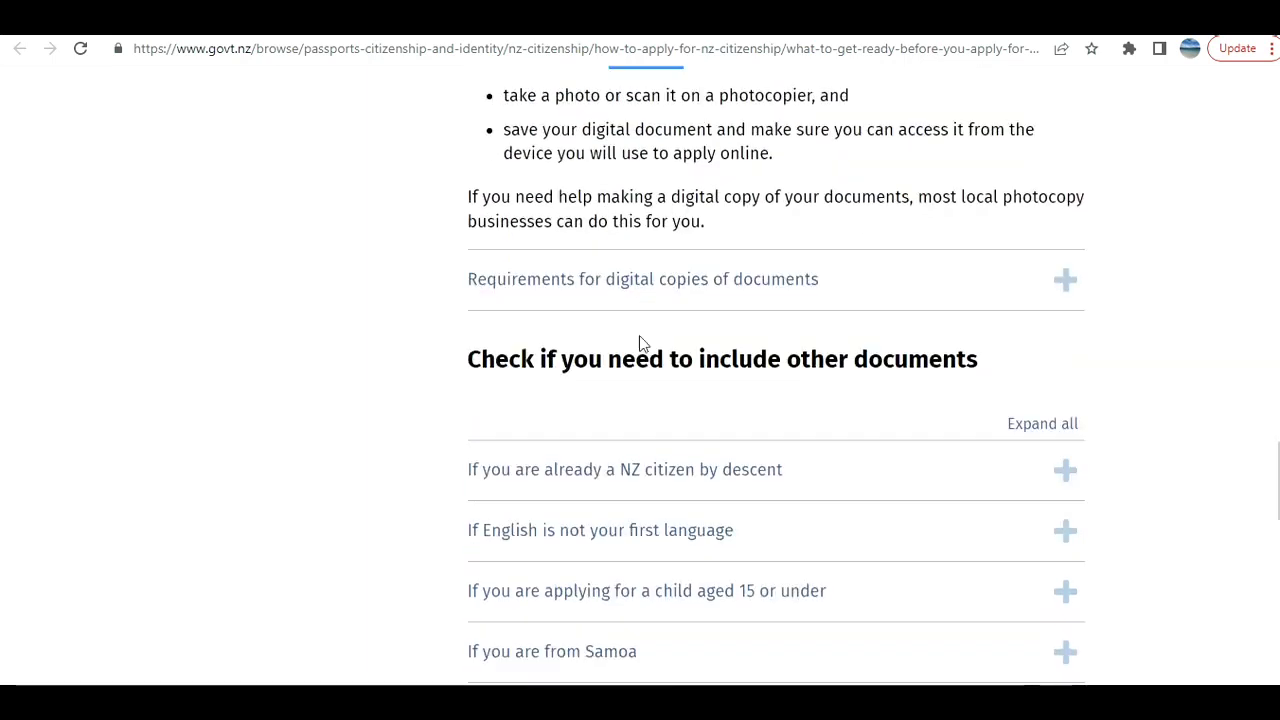
# Under the other documents to include, expand "If English is not your first language" and view the accepted documents
pyautogui.scroll(-3, 641, 343)
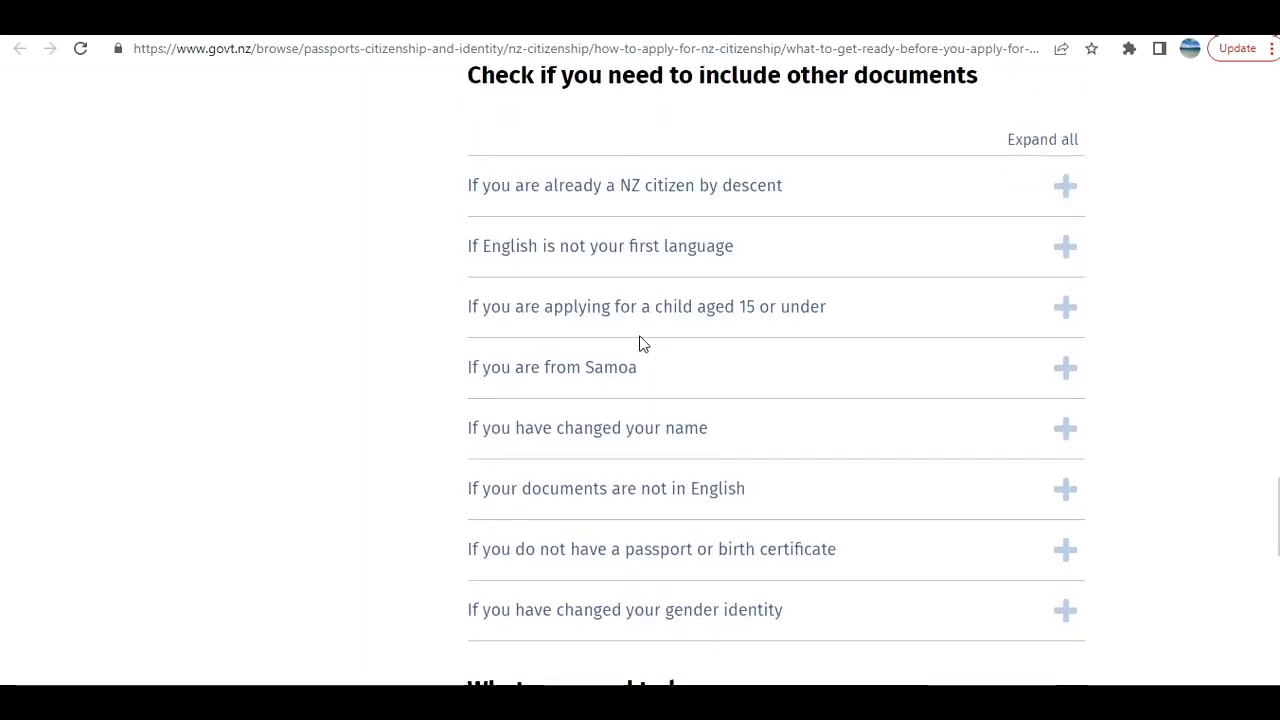
pyautogui.scroll(-1, 640, 343)
pyautogui.scroll(1, 640, 343)
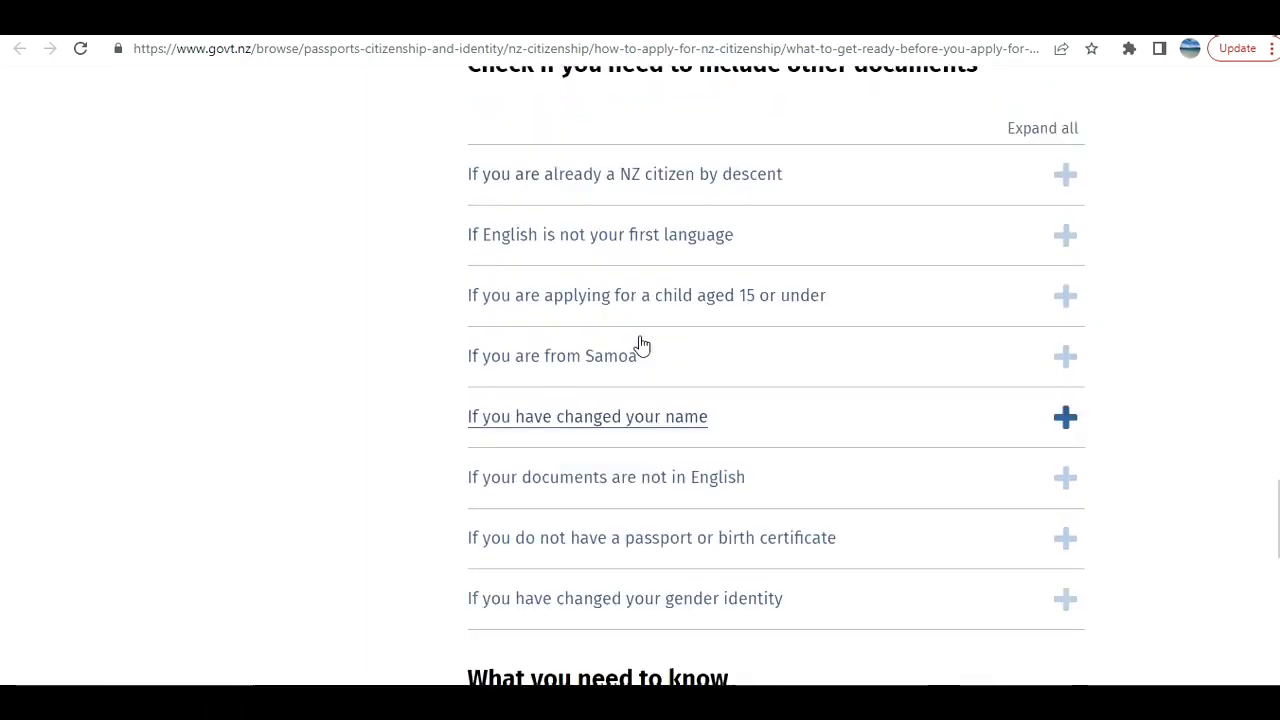
pyautogui.scroll(1, 642, 345)
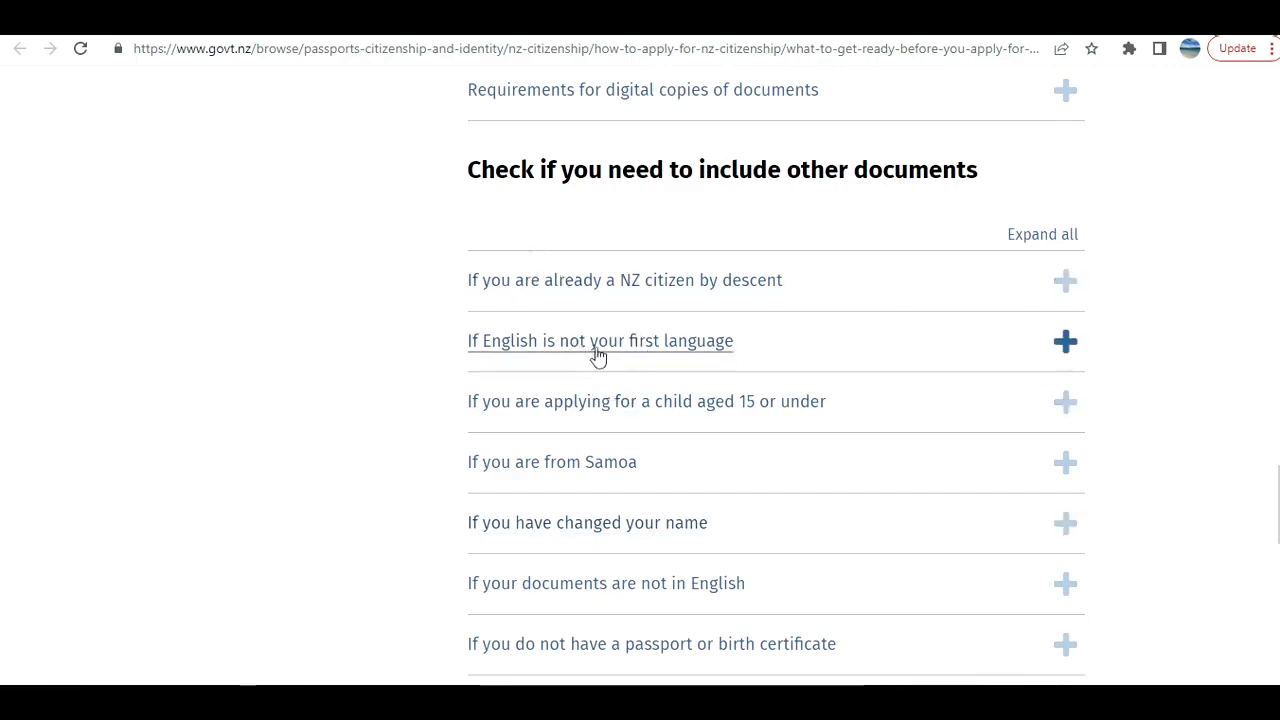
pyautogui.click(1064, 344)
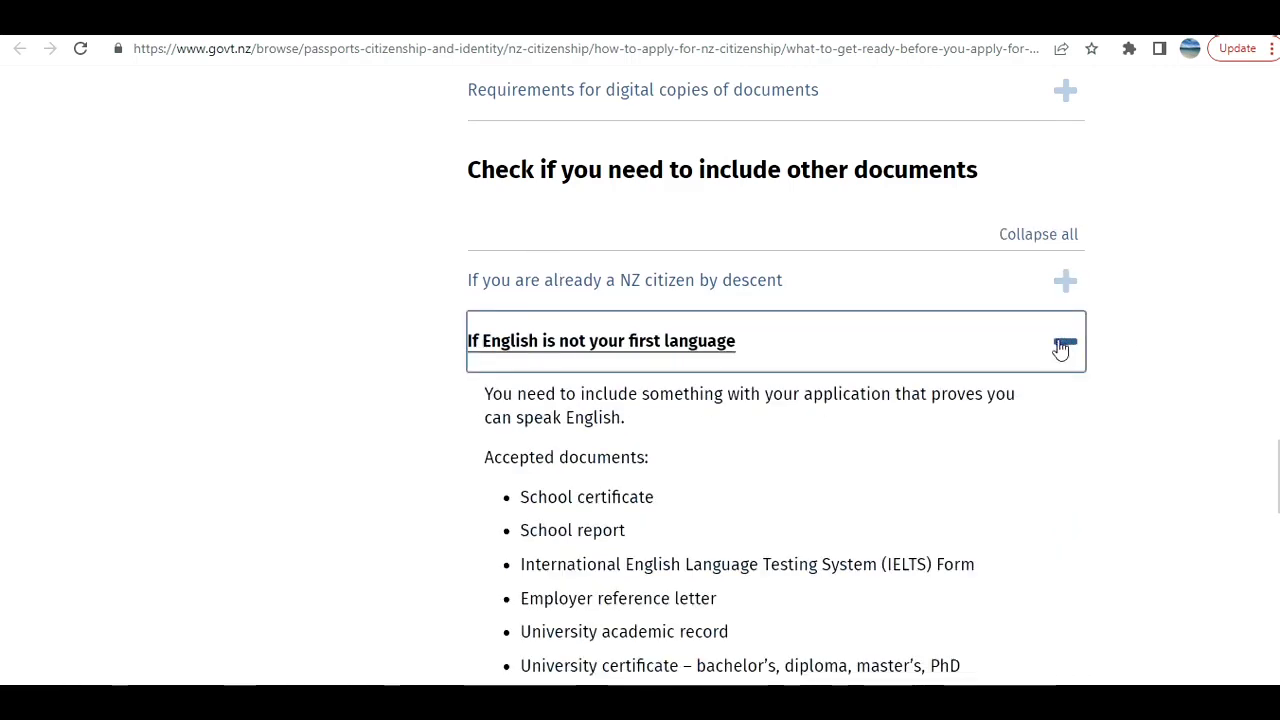
pyautogui.scroll(-6, 512, 525)
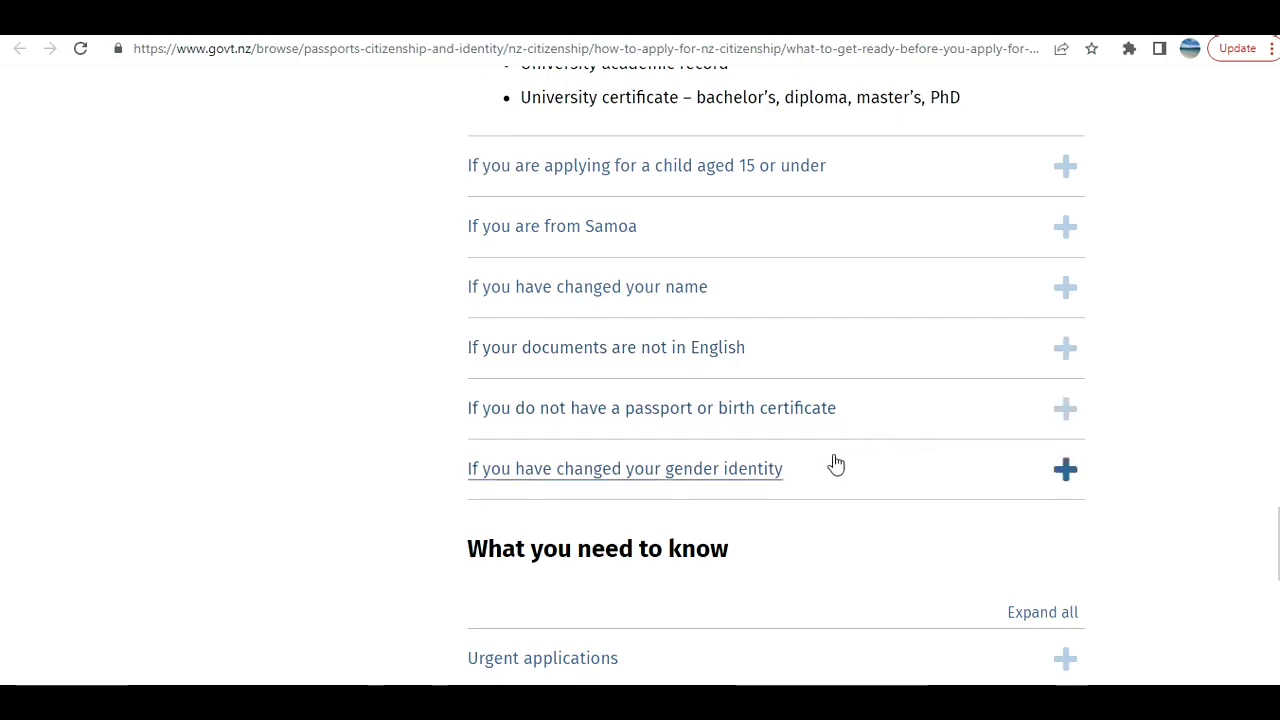
# Review the "Identity check" section again, highlighting the required device, the selfie and short video, and the note that the check is optional
pyautogui.scroll(4, 826, 474)
pyautogui.scroll(5, 822, 477)
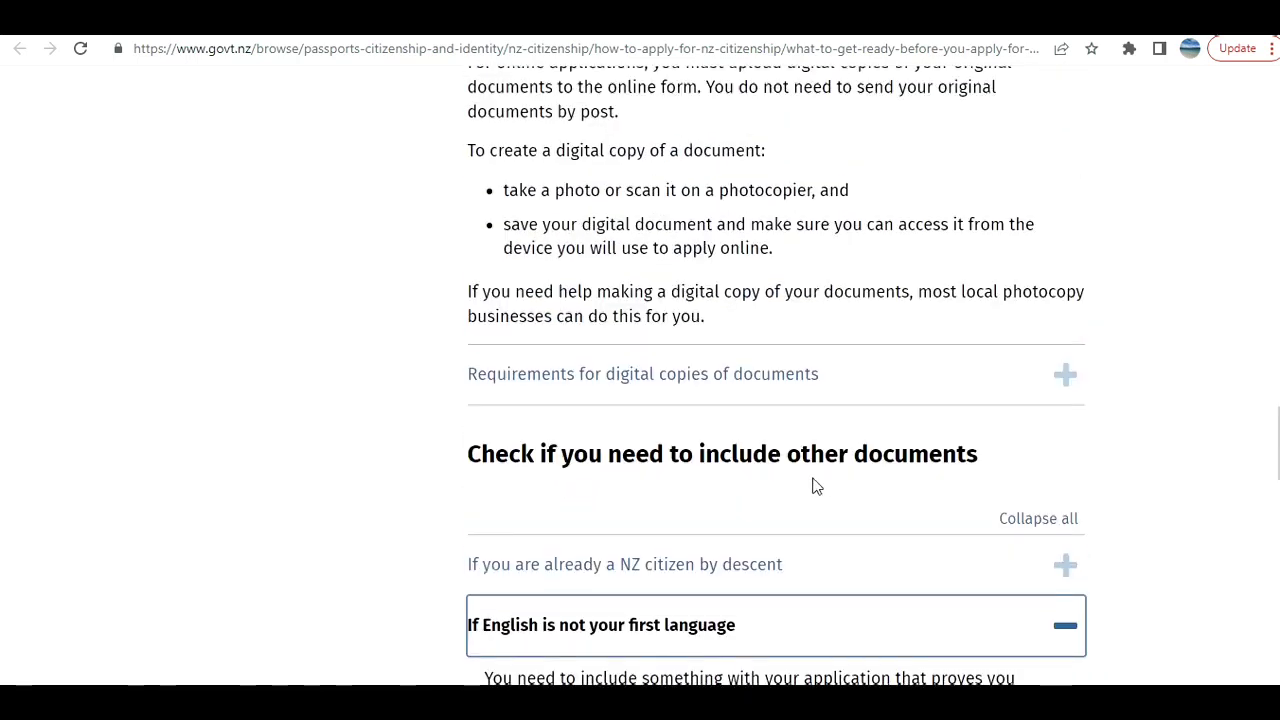
pyautogui.scroll(5, 816, 480)
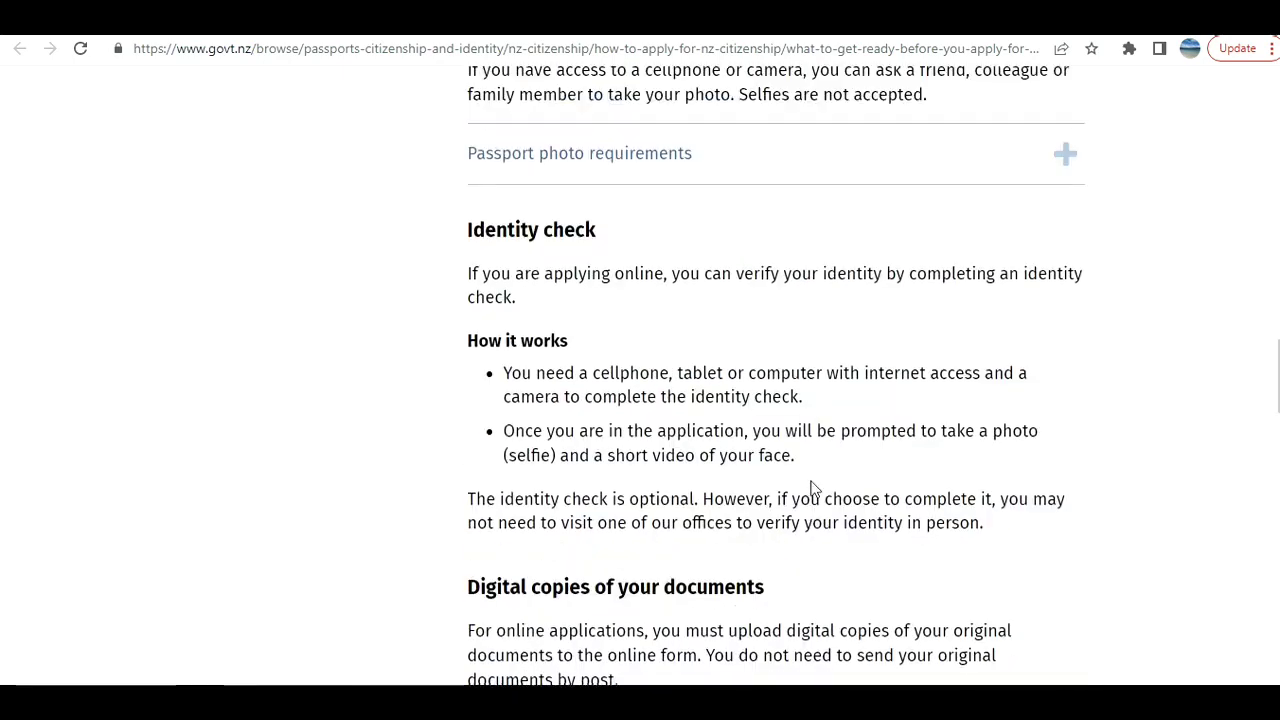
pyautogui.moveTo(555, 280); pyautogui.dragTo(1020, 284)
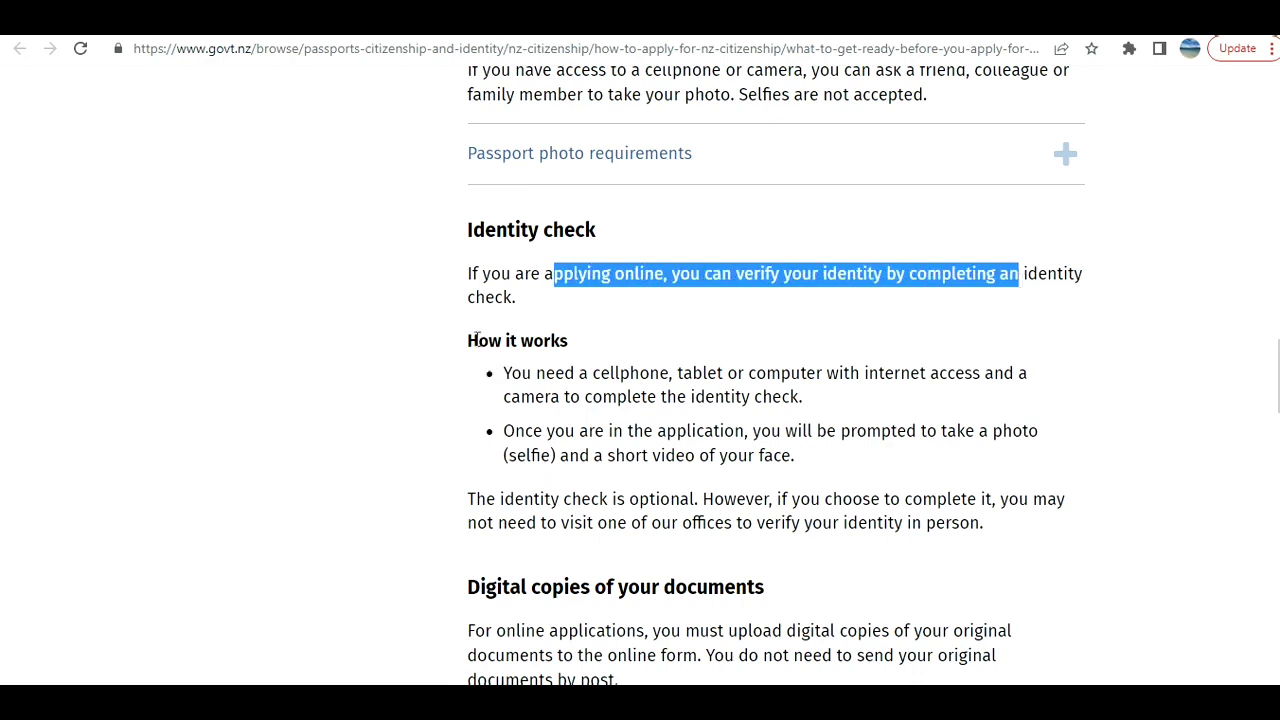
pyautogui.moveTo(514, 372); pyautogui.dragTo(870, 377)
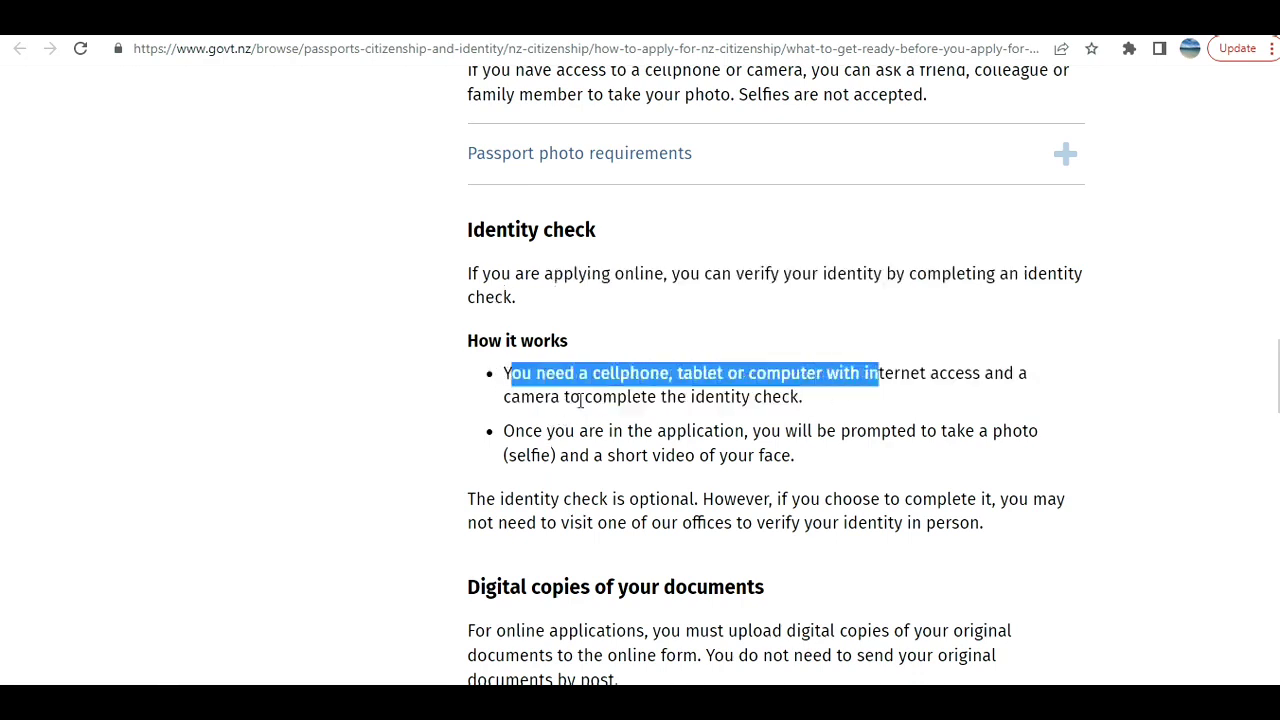
pyautogui.moveTo(556, 432); pyautogui.dragTo(737, 432)
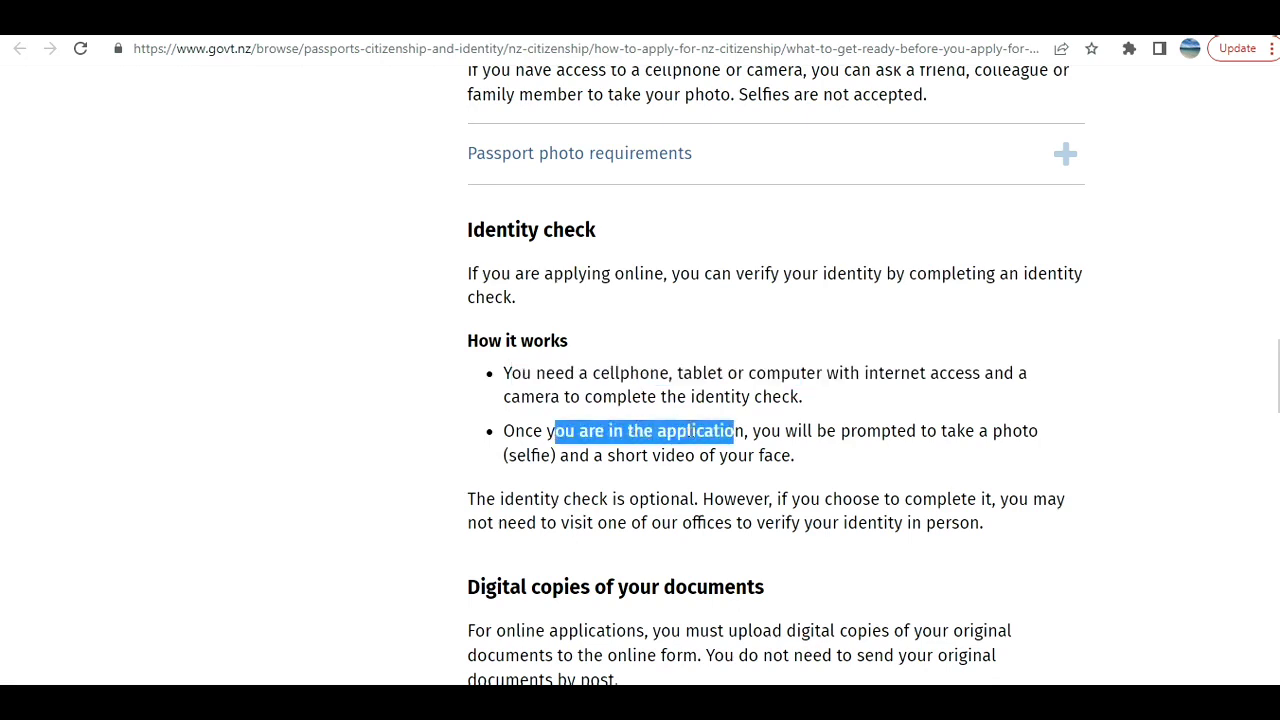
pyautogui.moveTo(568, 456); pyautogui.dragTo(745, 456)
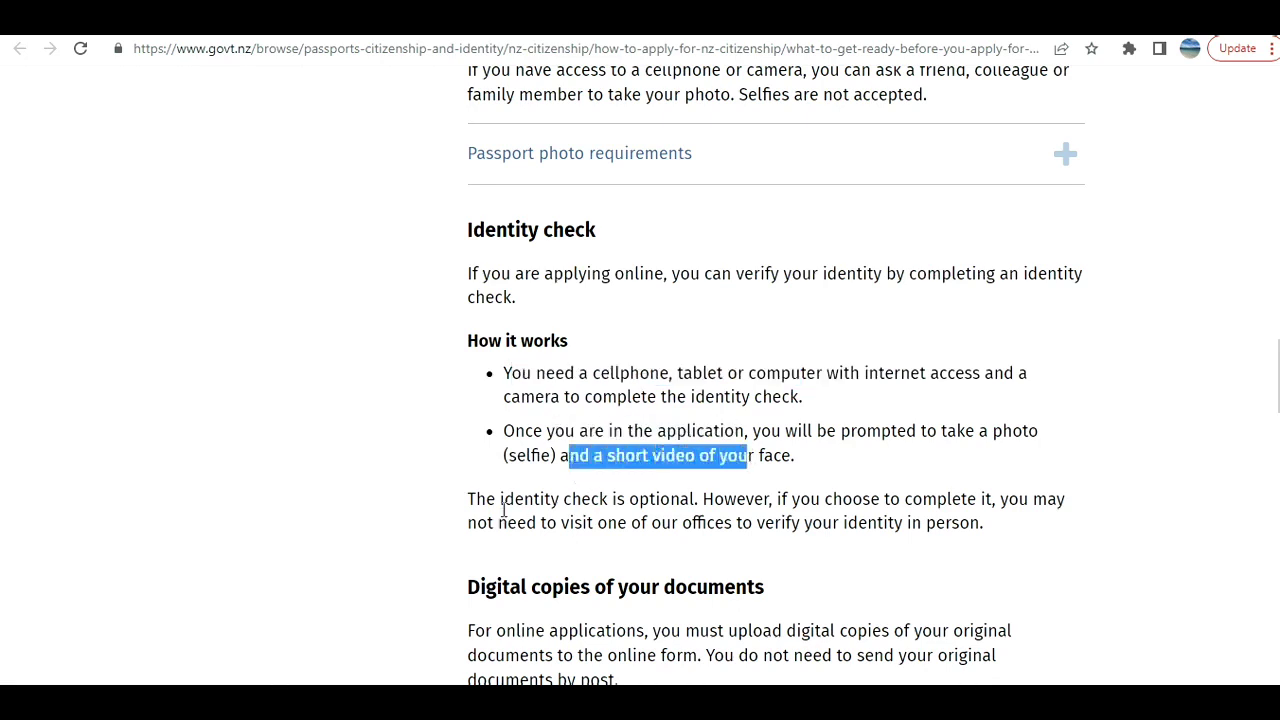
pyautogui.moveTo(501, 500); pyautogui.dragTo(935, 515)
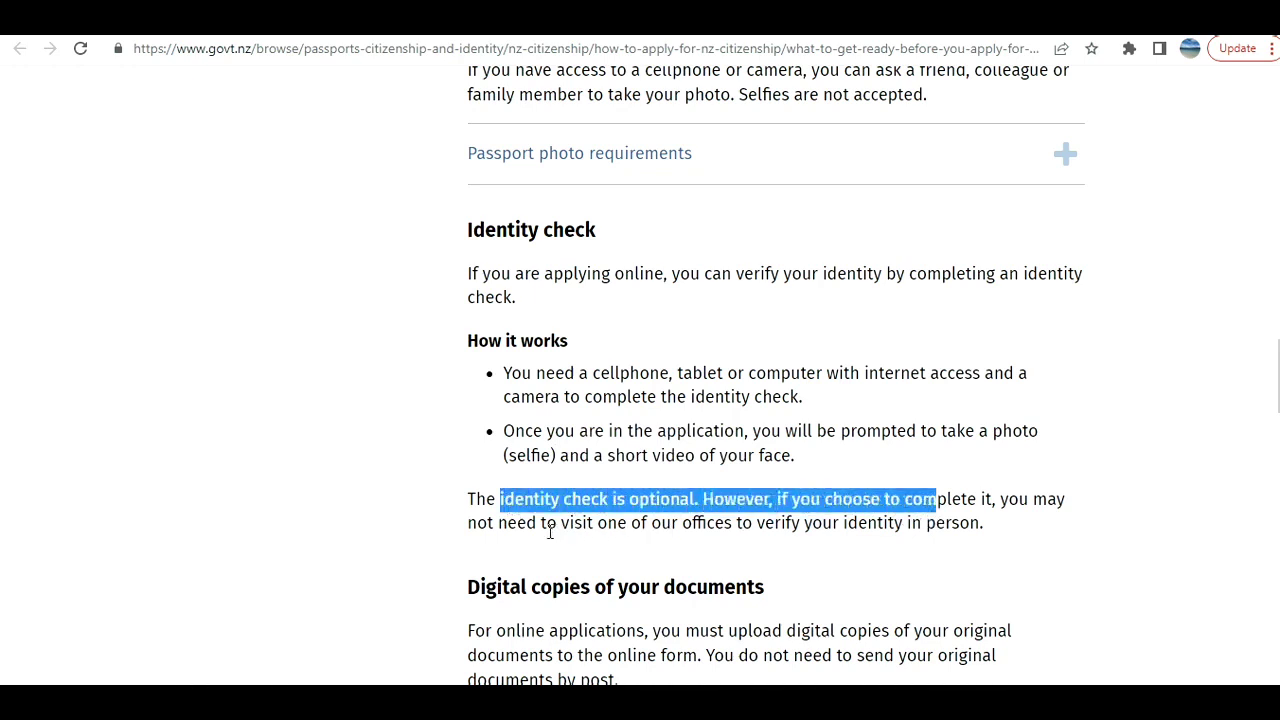
pyautogui.moveTo(546, 524); pyautogui.dragTo(478, 376)
pyautogui.click(963, 544)
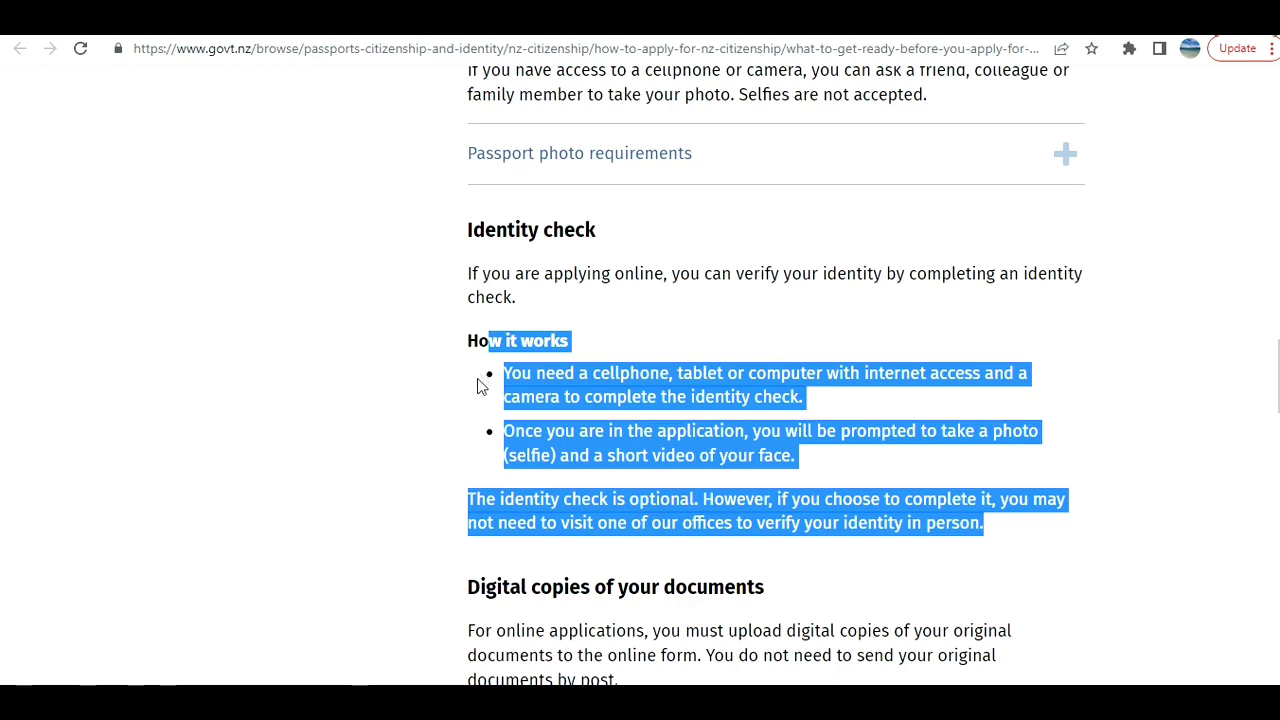
pyautogui.click(563, 495)
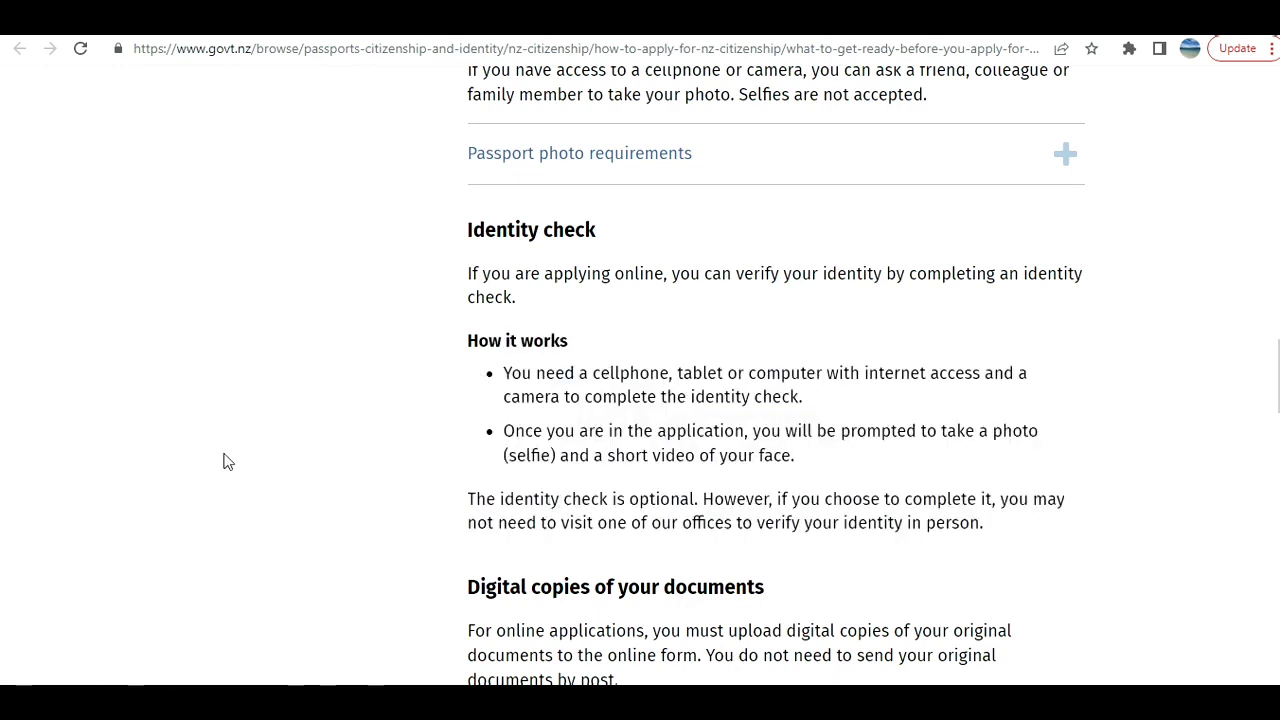
# Return to the "How to apply for NZ citizenship" page and open "Apply for NZ citizenship" from the "Apply and pay" step
pyautogui.scroll(20, 703, 529)
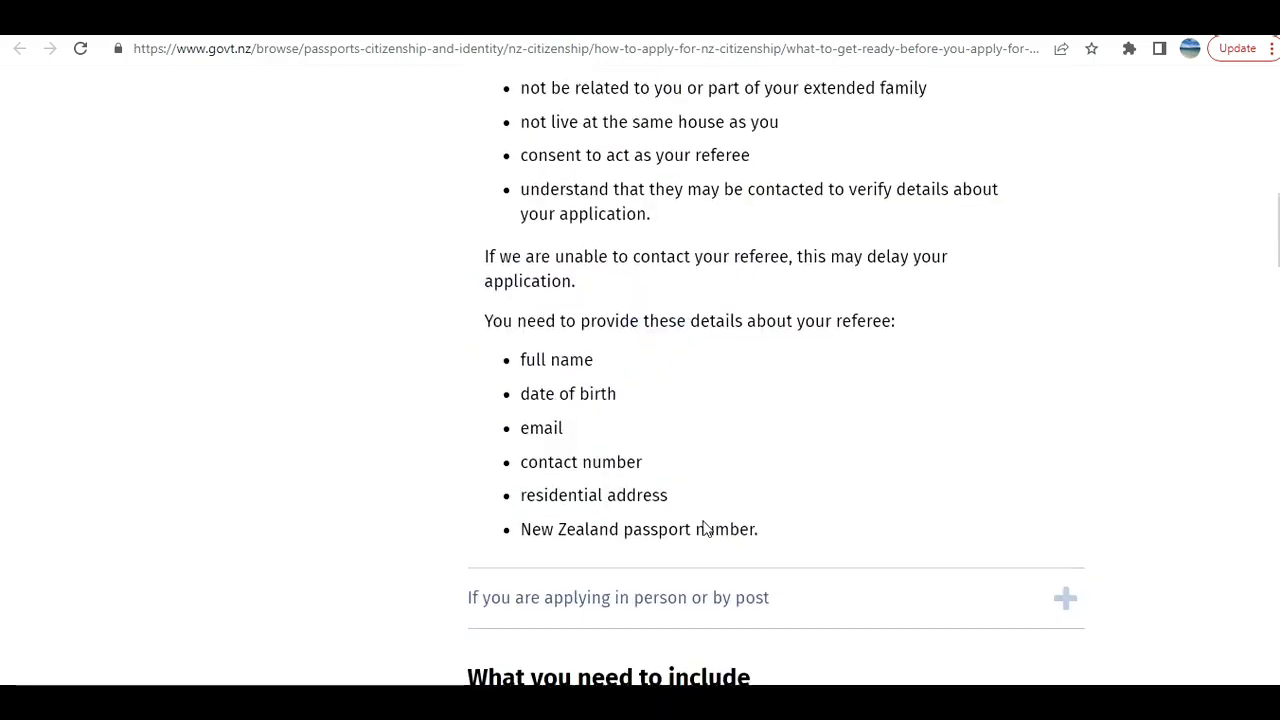
pyautogui.scroll(-5, 703, 520)
pyautogui.scroll(5, 680, 523)
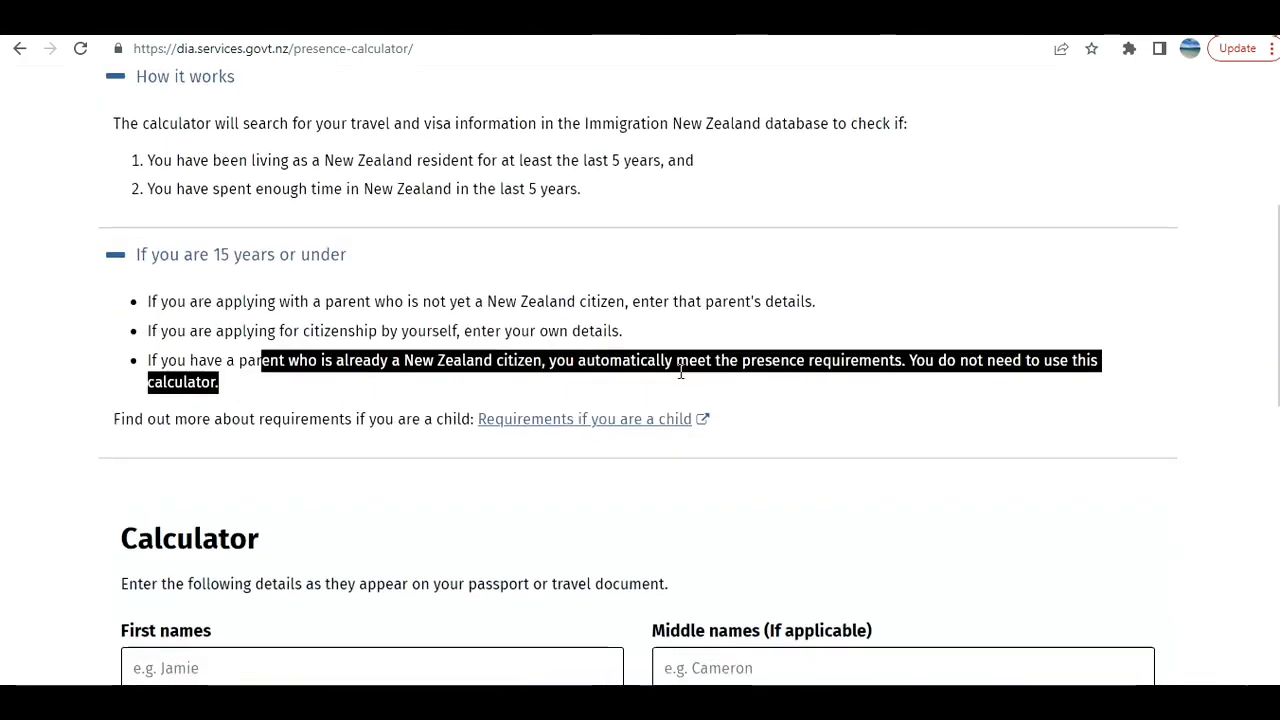
pyautogui.scroll(5, 678, 372)
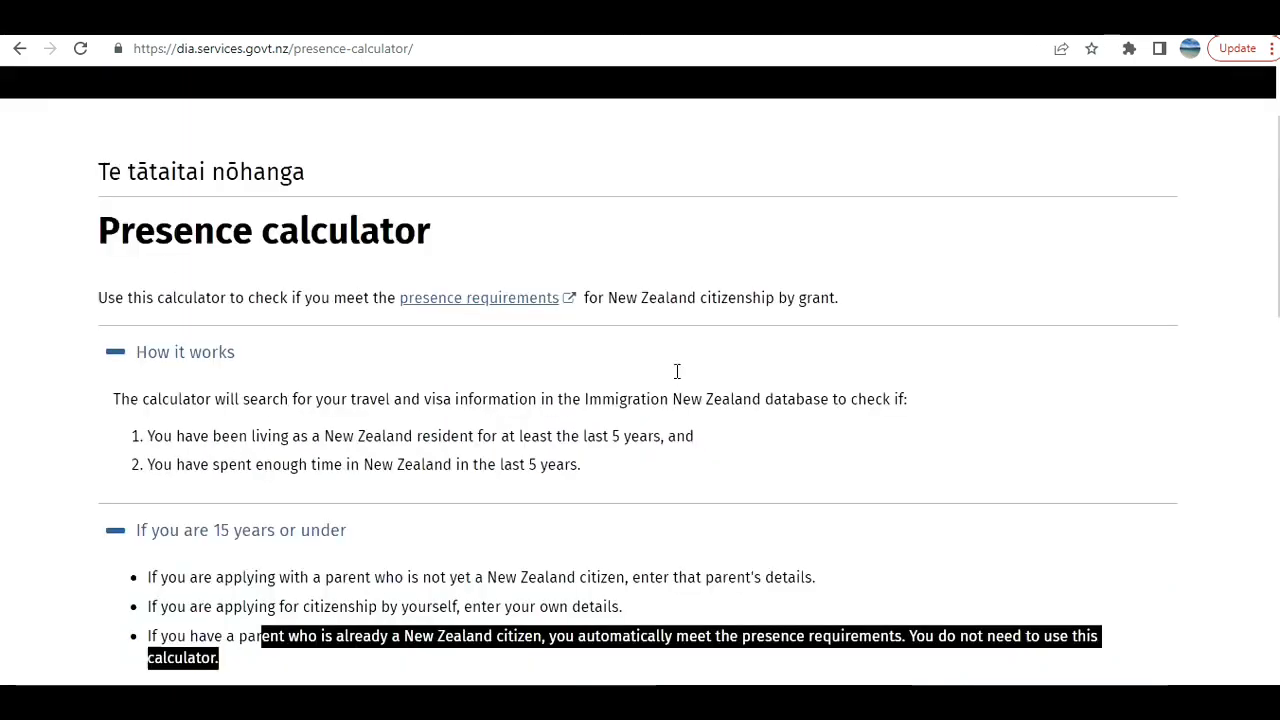
pyautogui.click(730, 38)
pyautogui.scroll(-2, 700, 468)
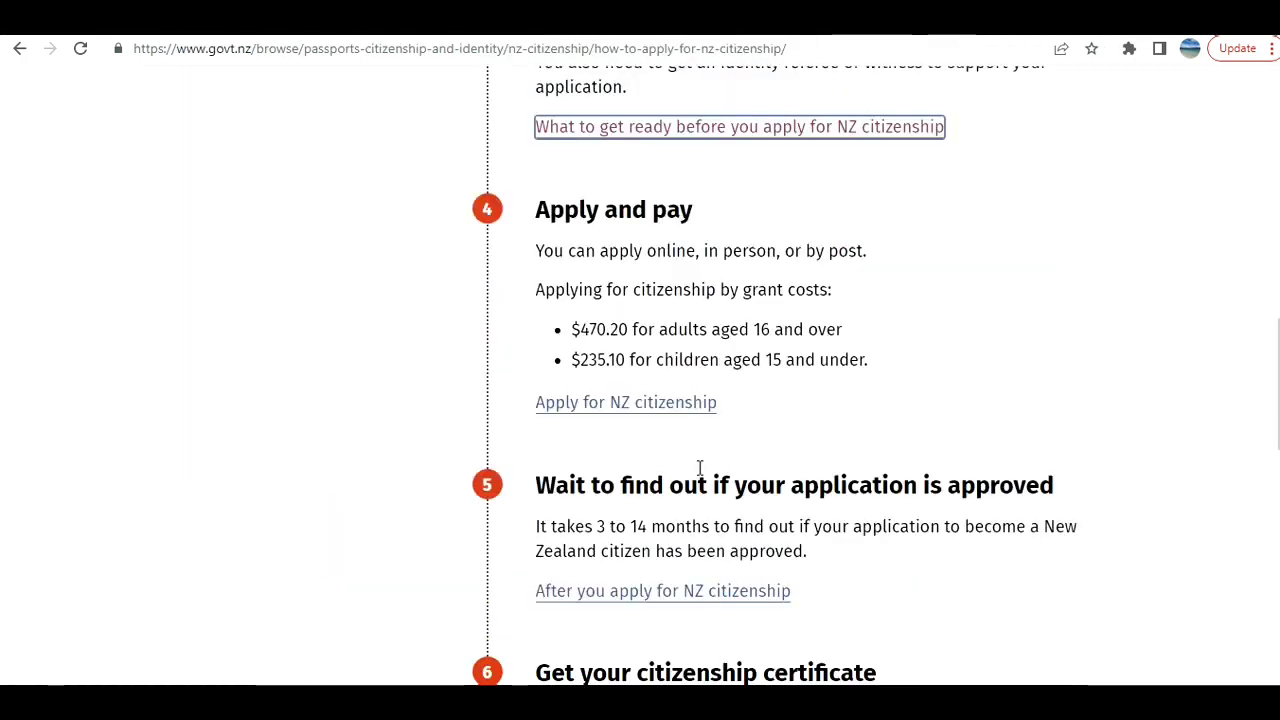
pyautogui.click(630, 388)
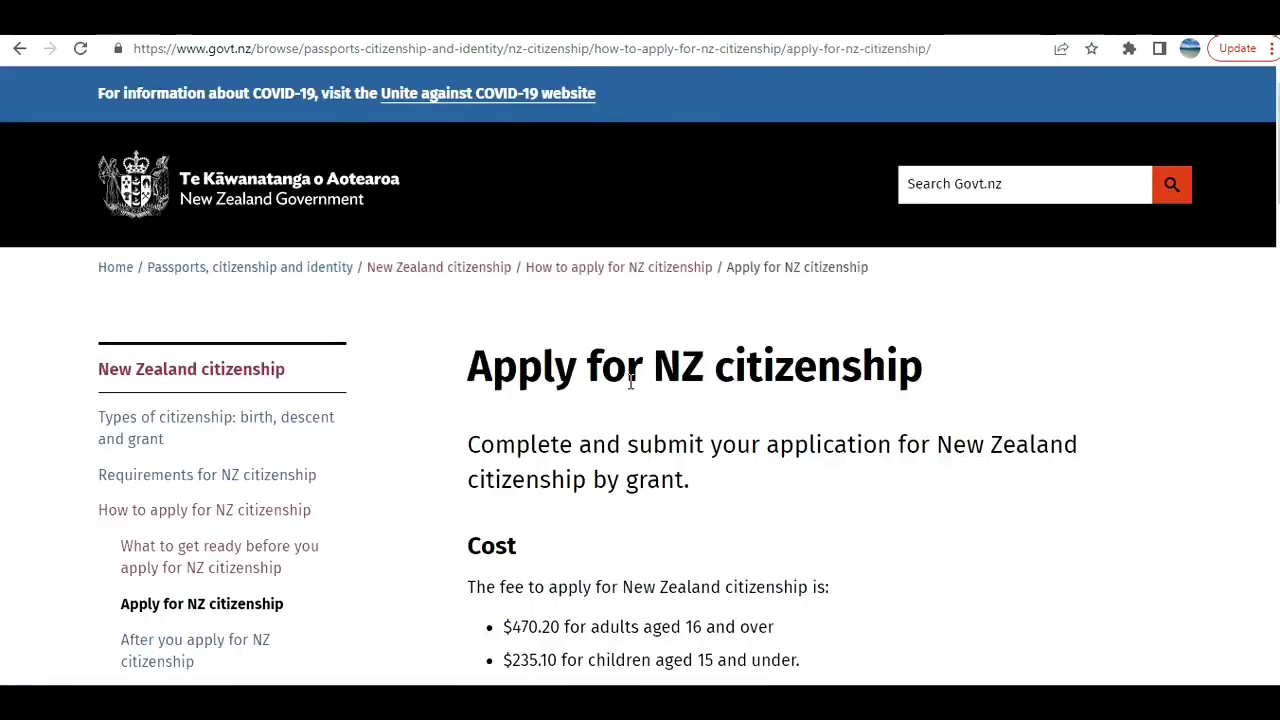
# Read the application costs for adults and children, highlighting both fees
pyautogui.scroll(-4, 630, 368)
pyautogui.moveTo(522, 242); pyautogui.dragTo(609, 248)
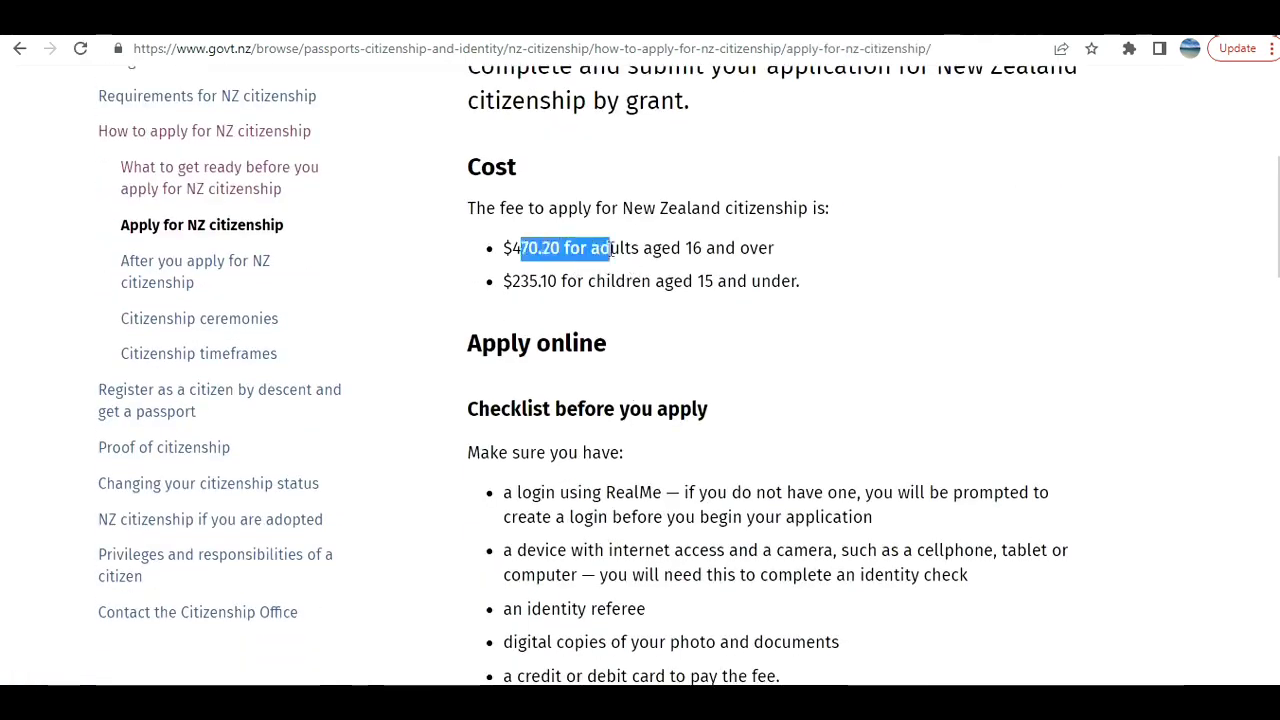
pyautogui.click(587, 313)
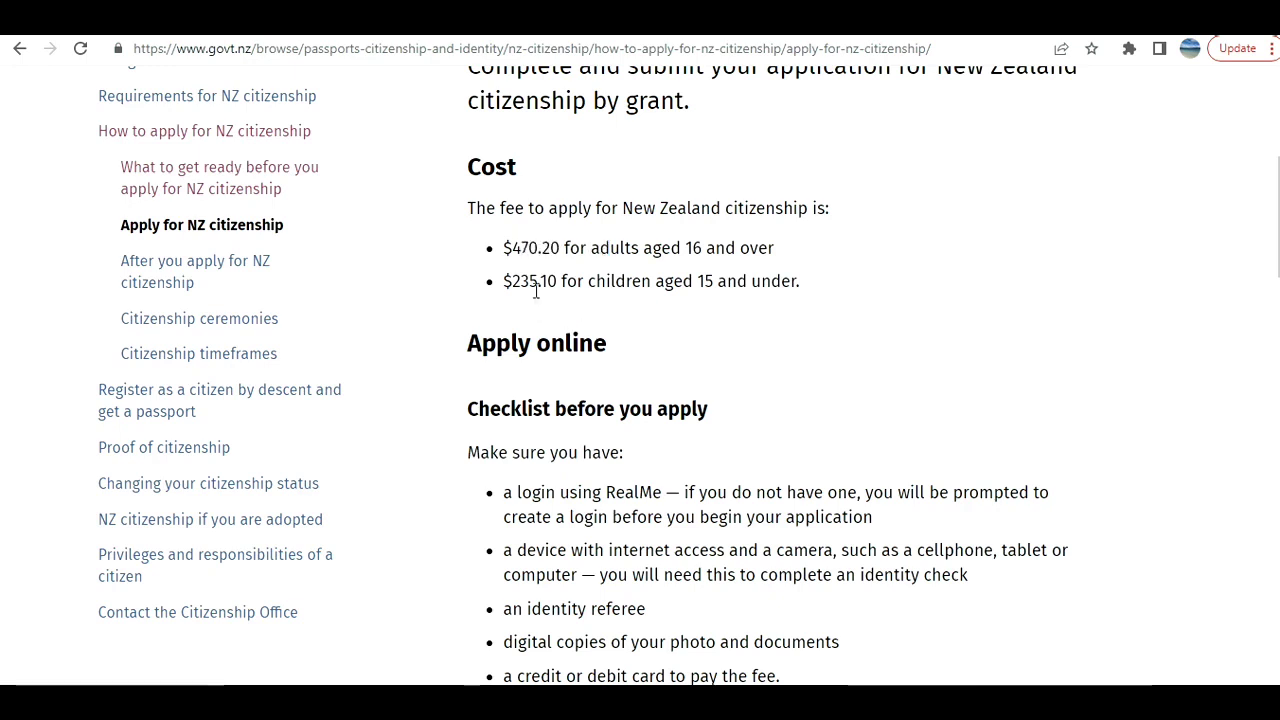
pyautogui.moveTo(529, 283); pyautogui.dragTo(608, 283)
pyautogui.scroll(-1, 541, 352)
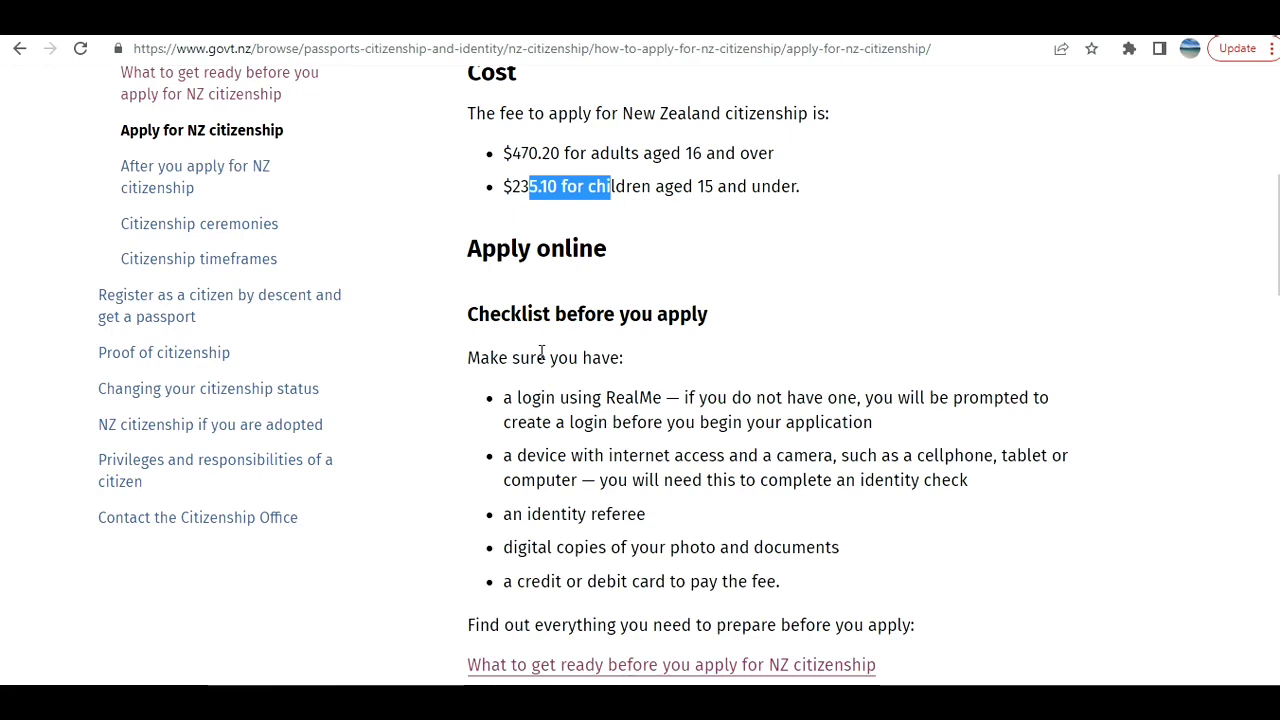
# Read the "Apply online" checklist, highlighting the RealMe login, internet device, identity referee, digital copies and payment card items
pyautogui.scroll(-2, 537, 342)
pyautogui.moveTo(561, 205); pyautogui.dragTo(638, 212)
pyautogui.click(654, 238)
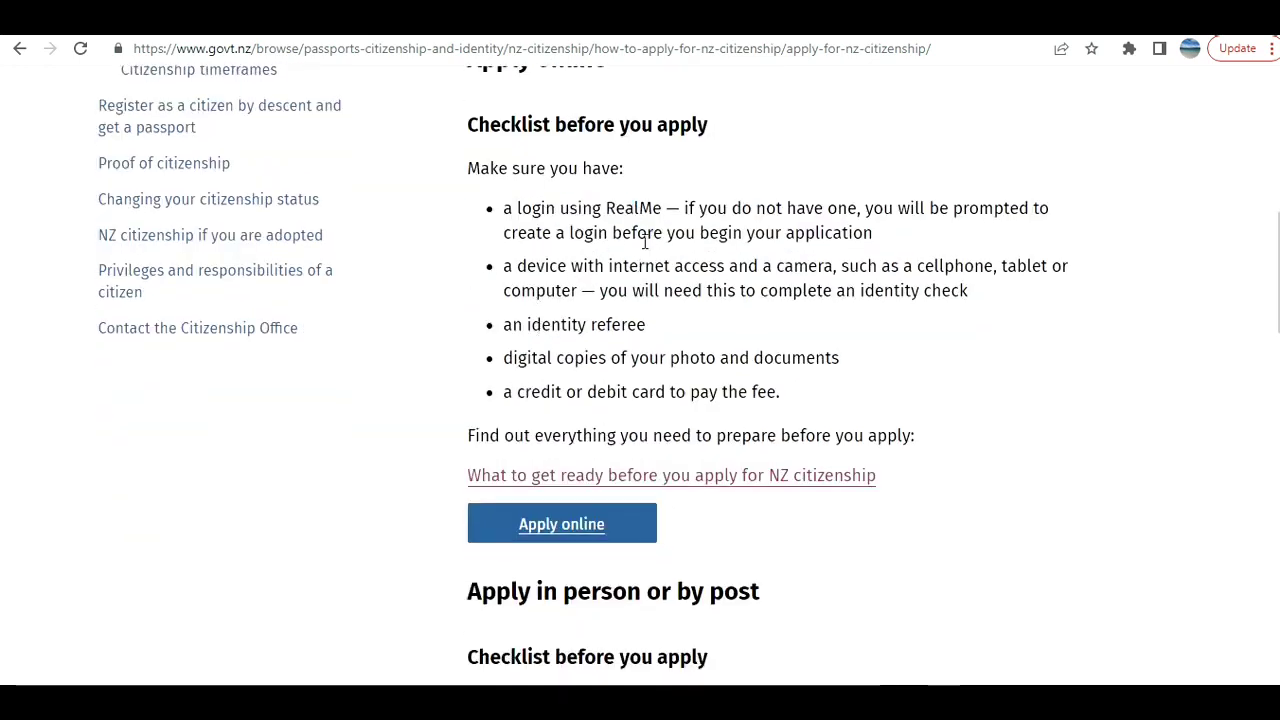
pyautogui.moveTo(528, 267); pyautogui.dragTo(670, 267)
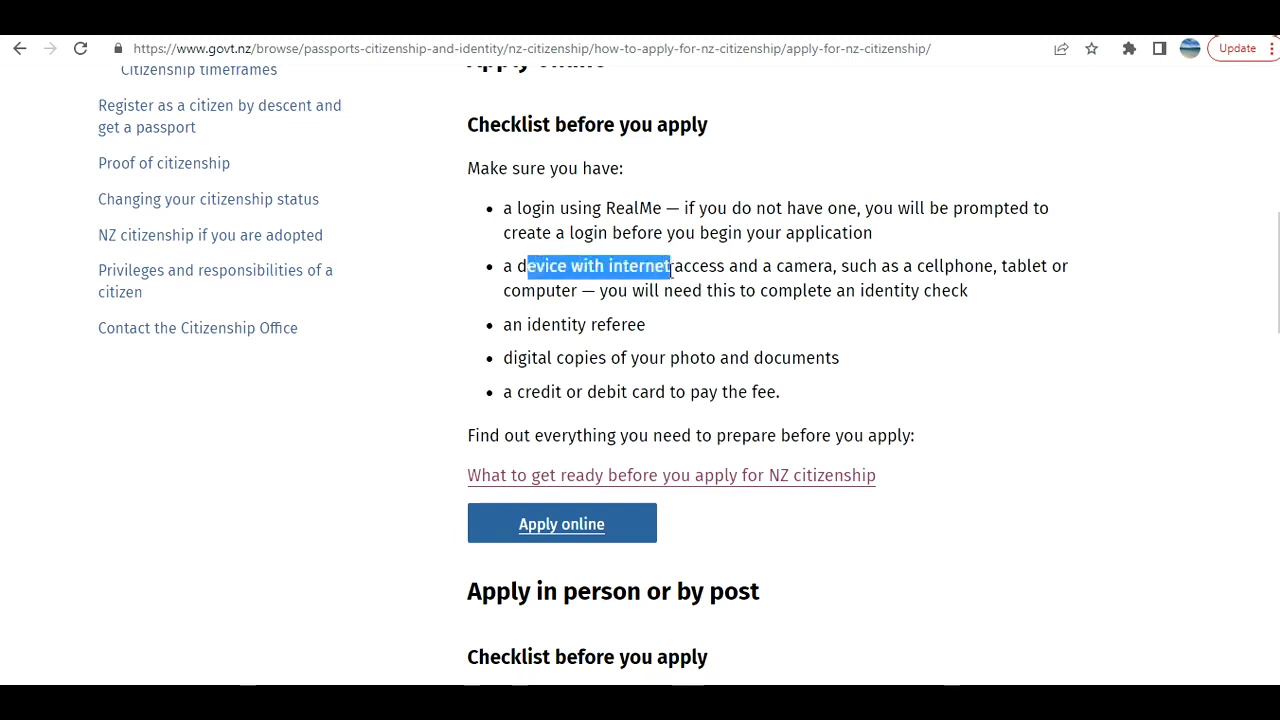
pyautogui.click(622, 324)
pyautogui.moveTo(540, 324); pyautogui.dragTo(644, 322)
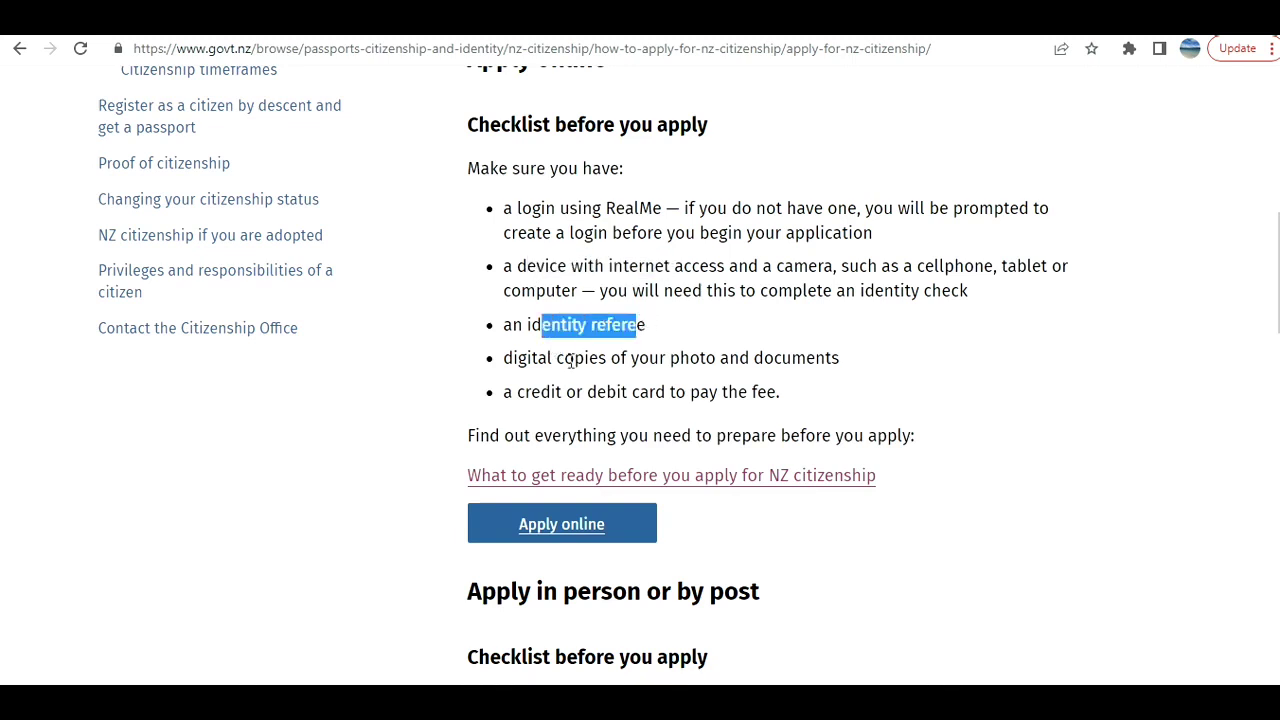
pyautogui.moveTo(563, 358); pyautogui.dragTo(727, 362)
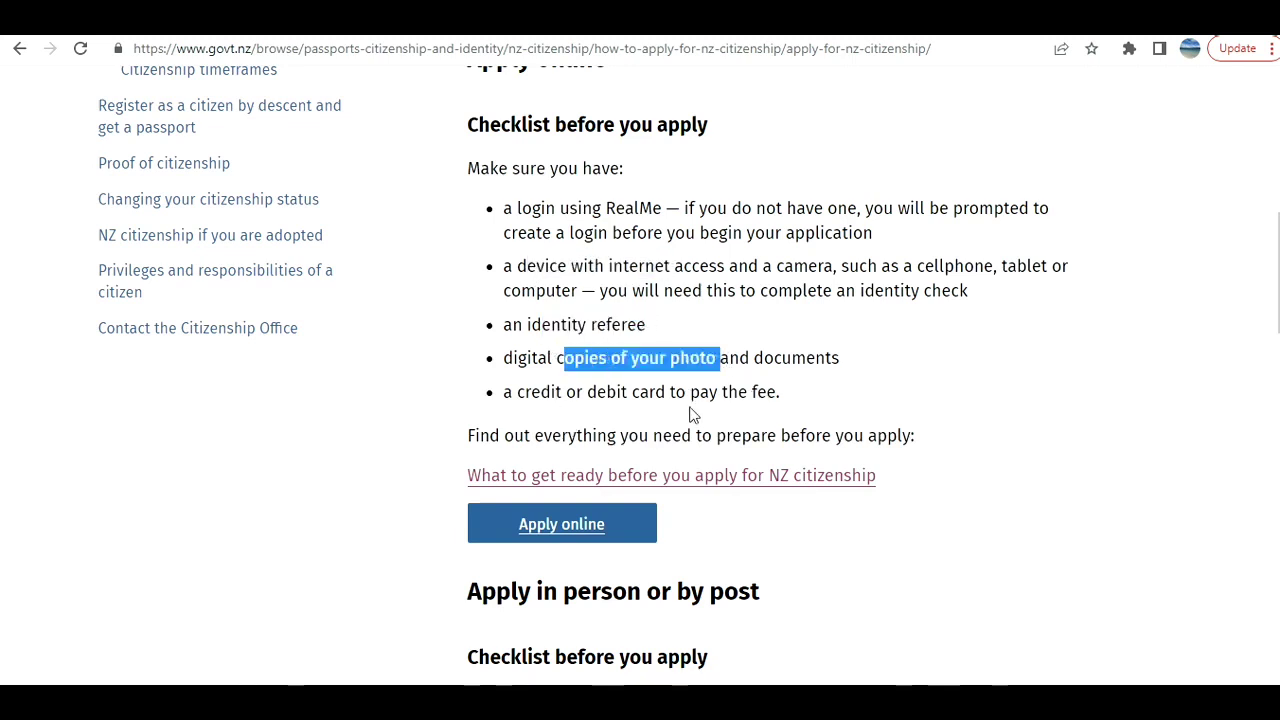
pyautogui.click(566, 410)
pyautogui.moveTo(576, 392); pyautogui.dragTo(740, 392)
pyautogui.scroll(-2, 628, 386)
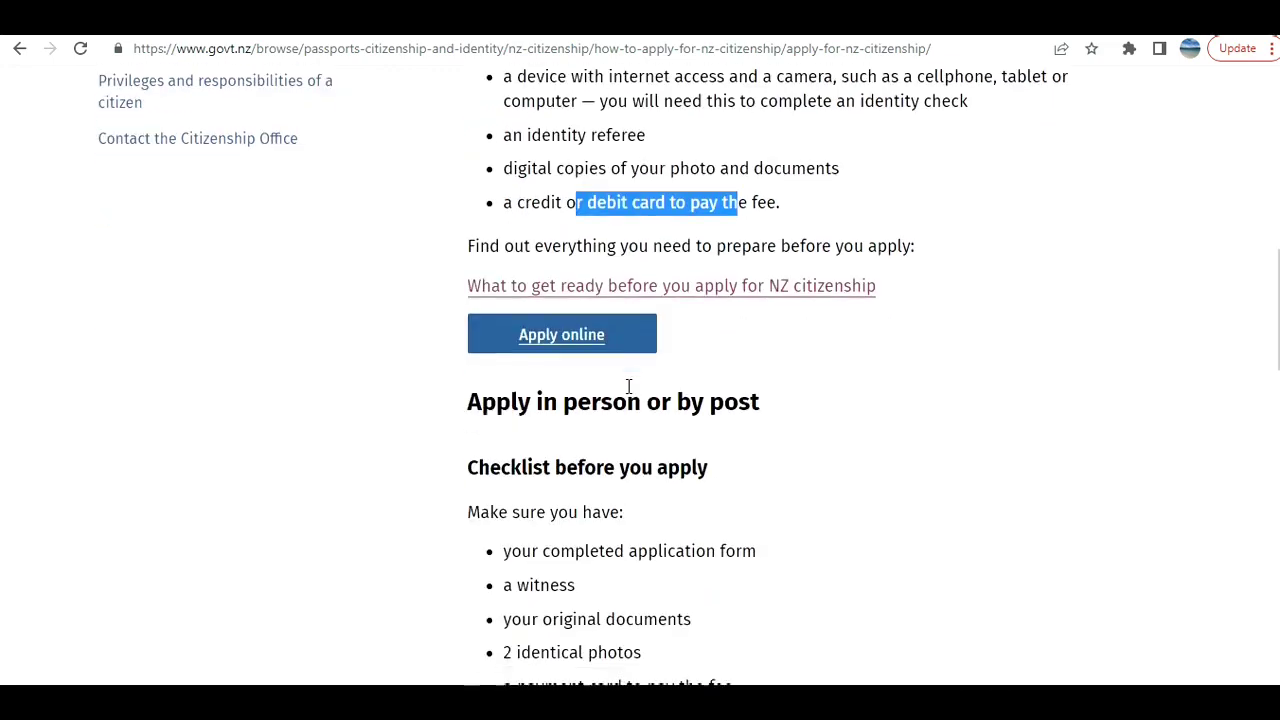
# Read the "Apply in person or by post" checklist, highlighting the application form, original documents, identical photos and payment card
pyautogui.scroll(-5, 603, 430)
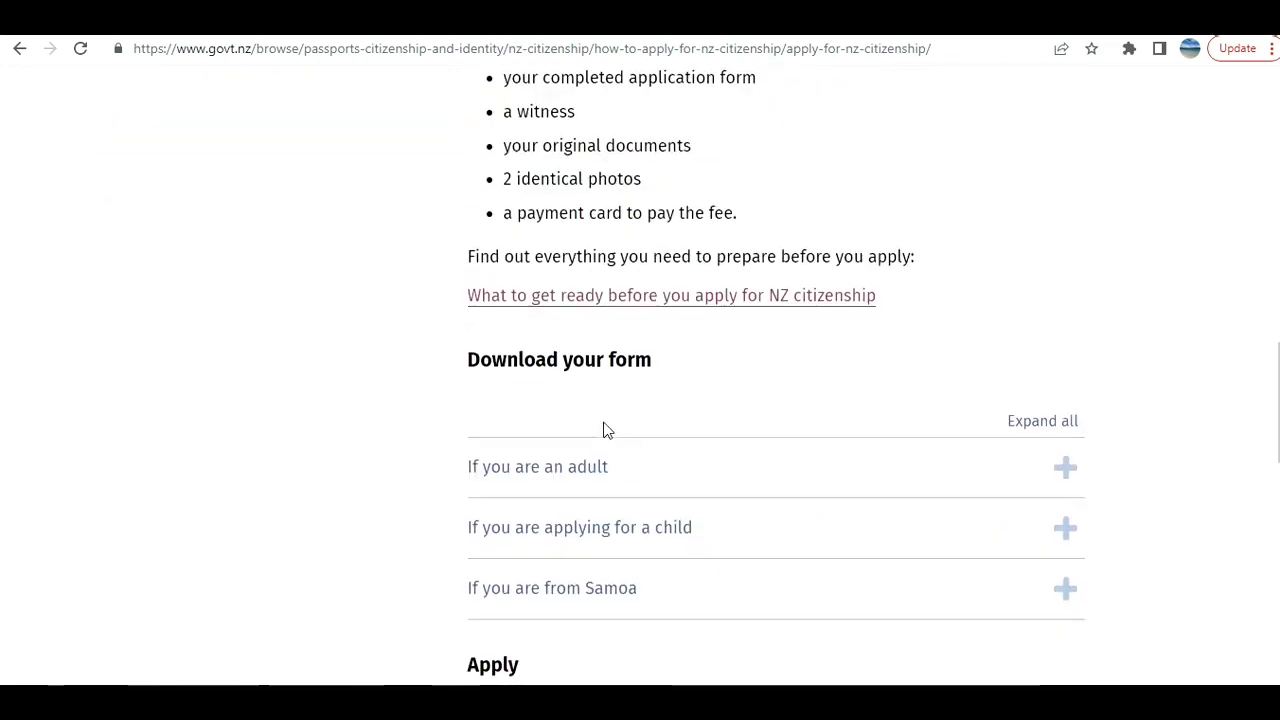
pyautogui.scroll(2, 603, 430)
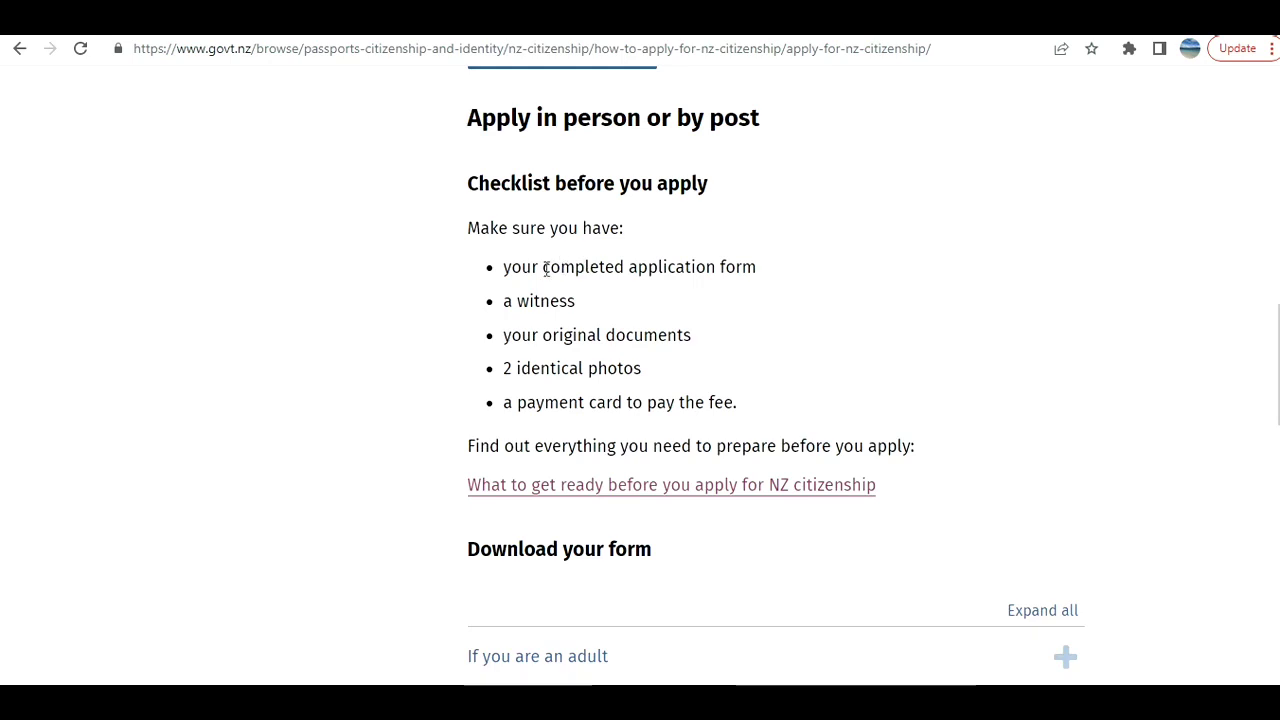
pyautogui.moveTo(543, 267); pyautogui.dragTo(685, 267)
pyautogui.moveTo(510, 335); pyautogui.dragTo(706, 339)
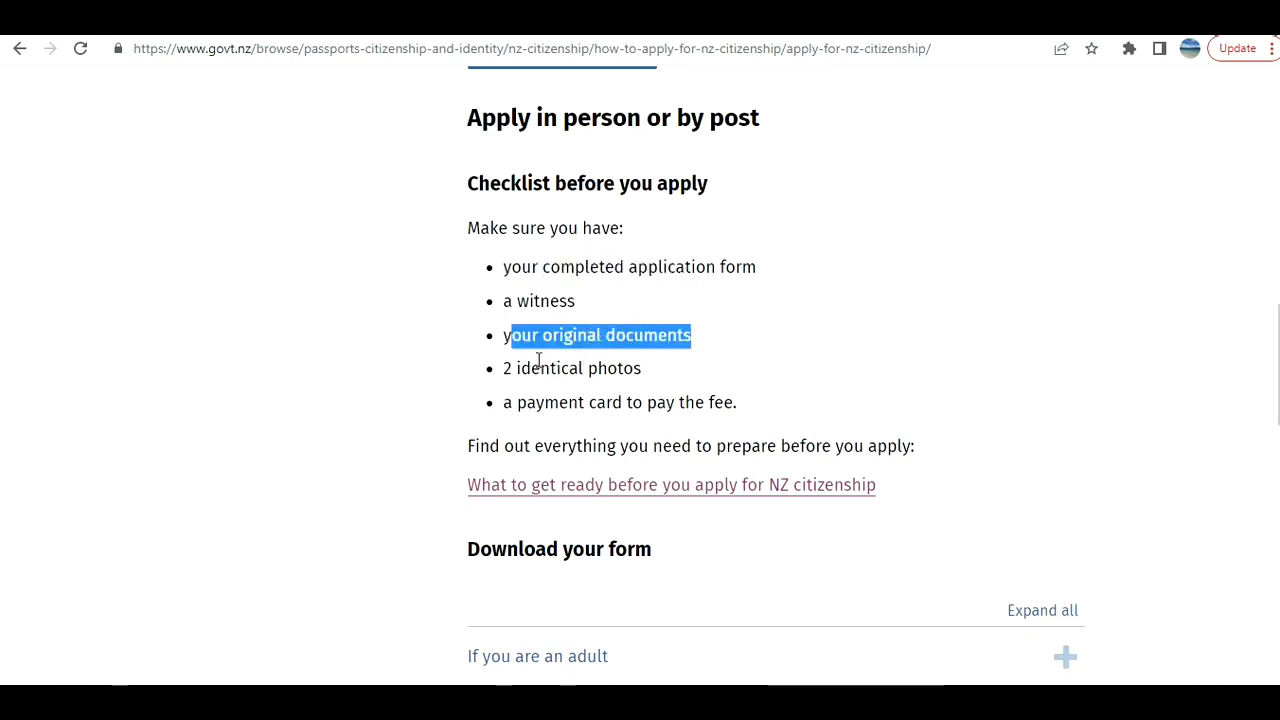
pyautogui.moveTo(540, 367); pyautogui.dragTo(705, 380)
pyautogui.moveTo(537, 404); pyautogui.dragTo(765, 413)
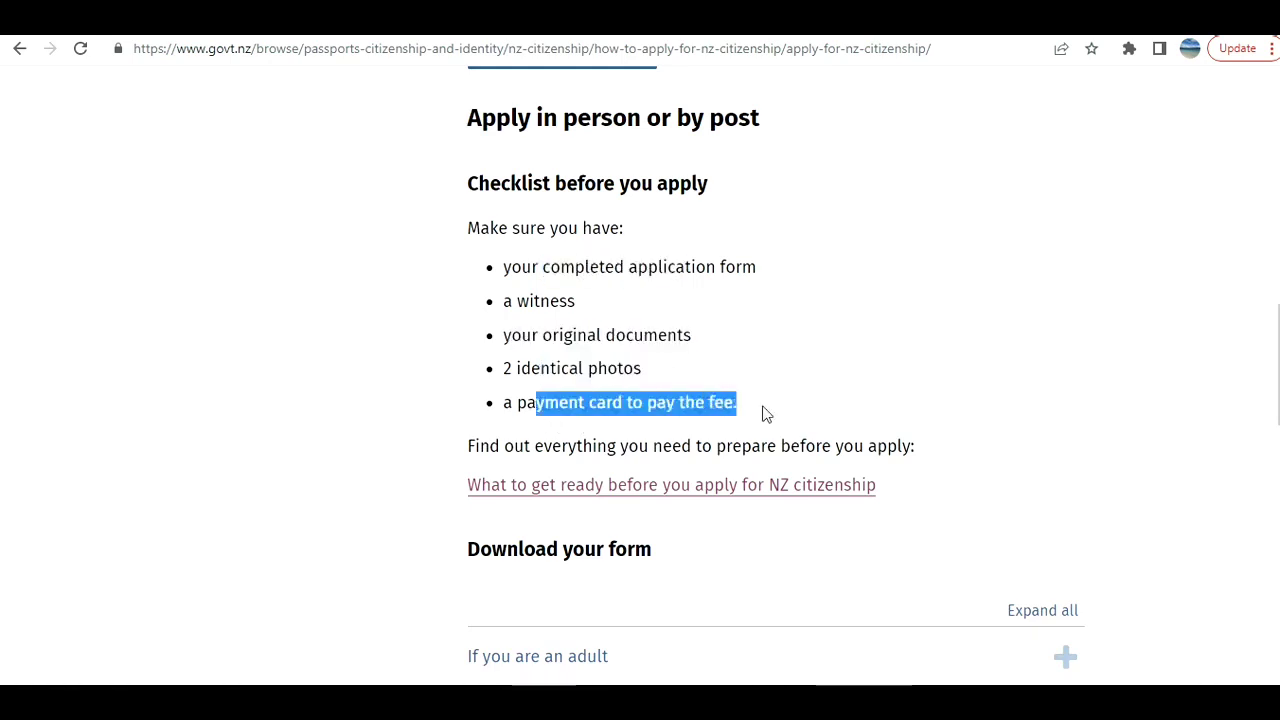
# Look over the form download options, the in-person and postal application options, and the citizen by descent note
pyautogui.scroll(-3, 765, 413)
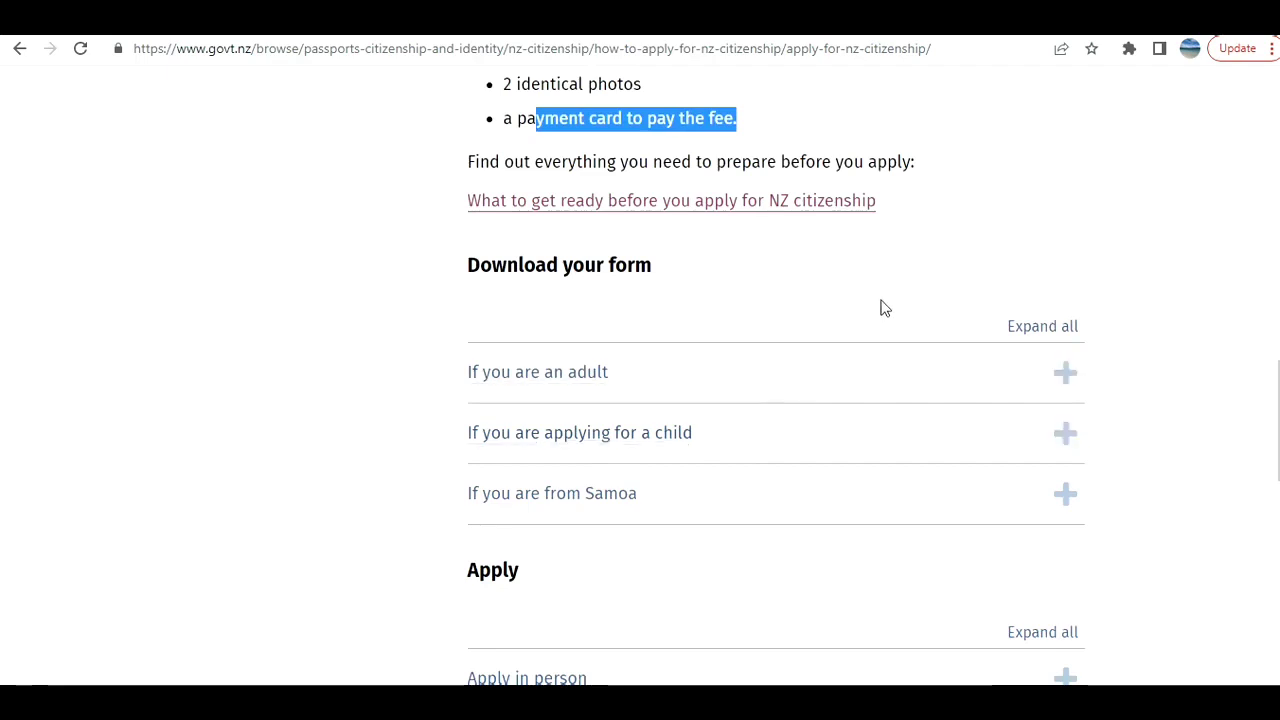
pyautogui.scroll(-1, 875, 300)
pyautogui.scroll(4, 724, 279)
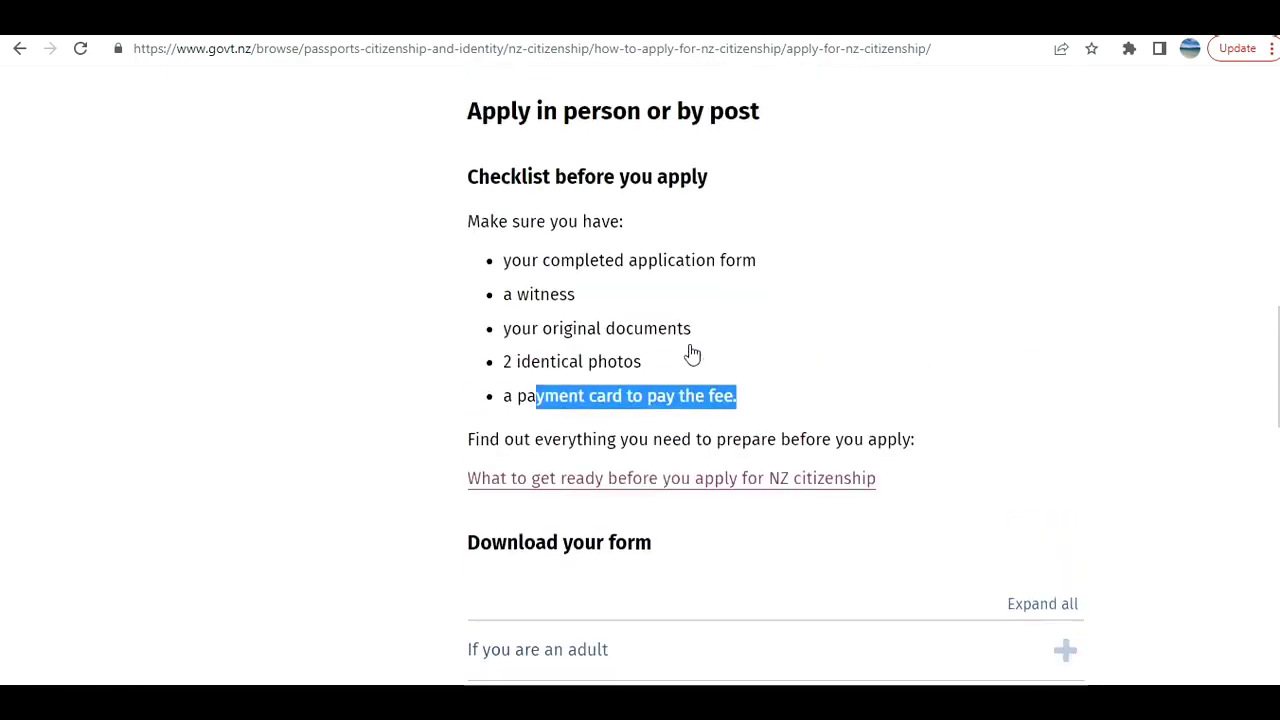
pyautogui.scroll(-4, 745, 534)
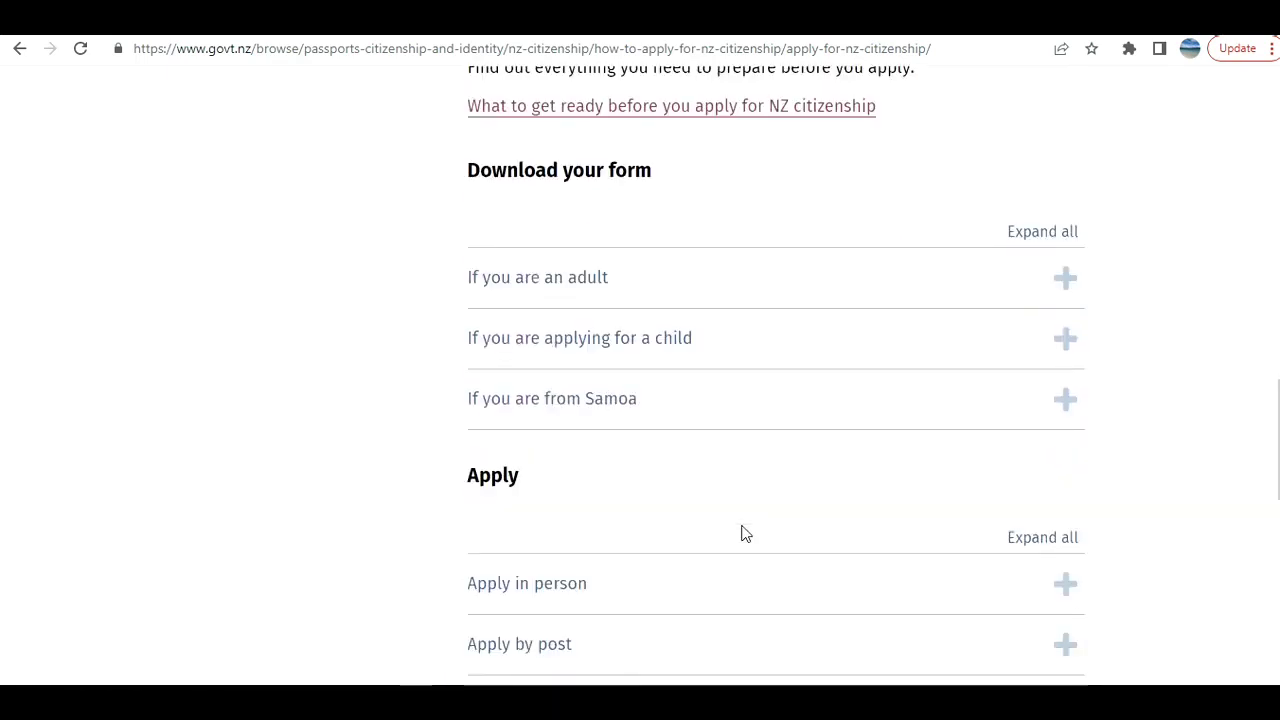
pyautogui.scroll(-4, 731, 429)
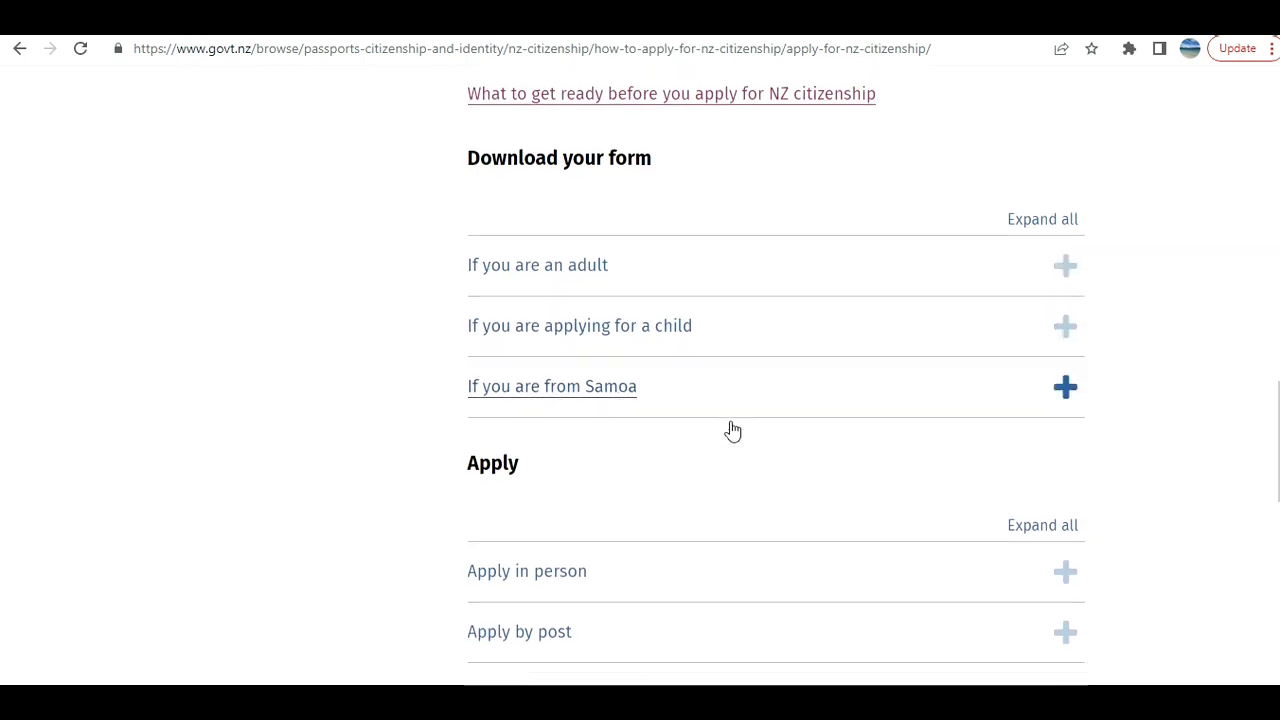
pyautogui.scroll(-1, 731, 433)
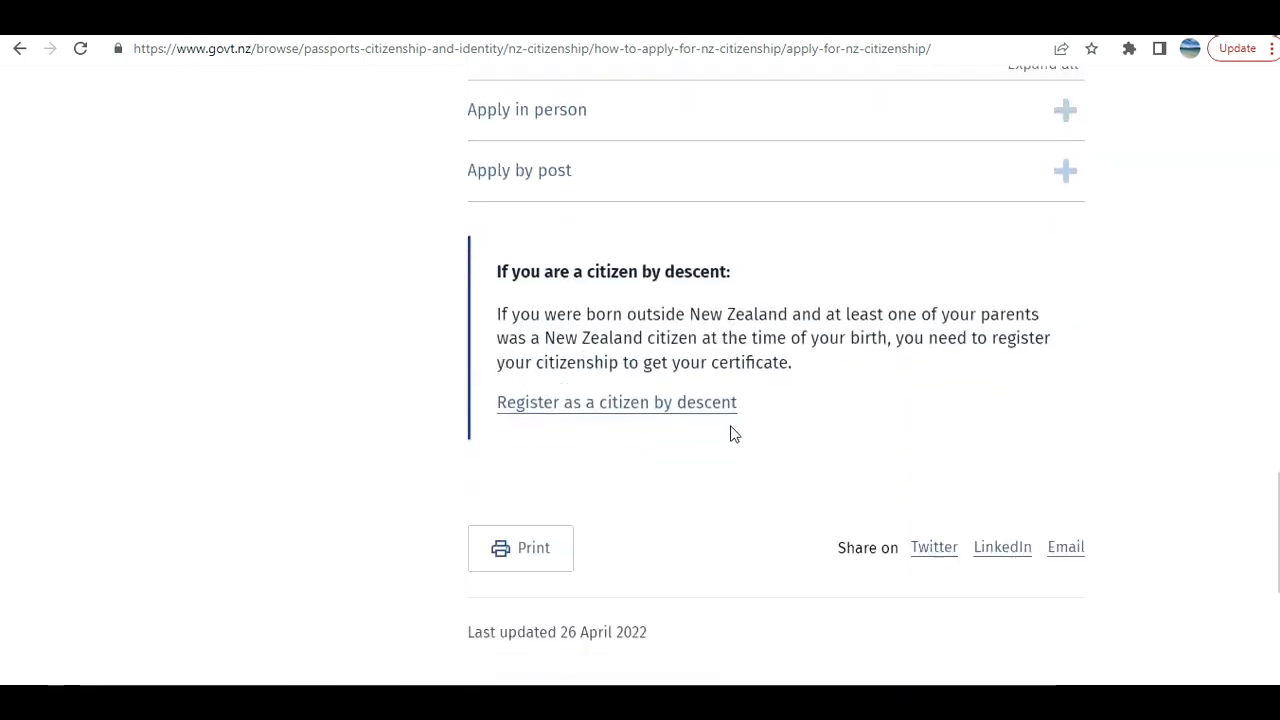
pyautogui.scroll(5, 731, 433)
pyautogui.scroll(-5, 731, 433)
# Open the online application service from the "Apply online" section and find the citizenship application on the Services page
pyautogui.scroll(7, 711, 420)
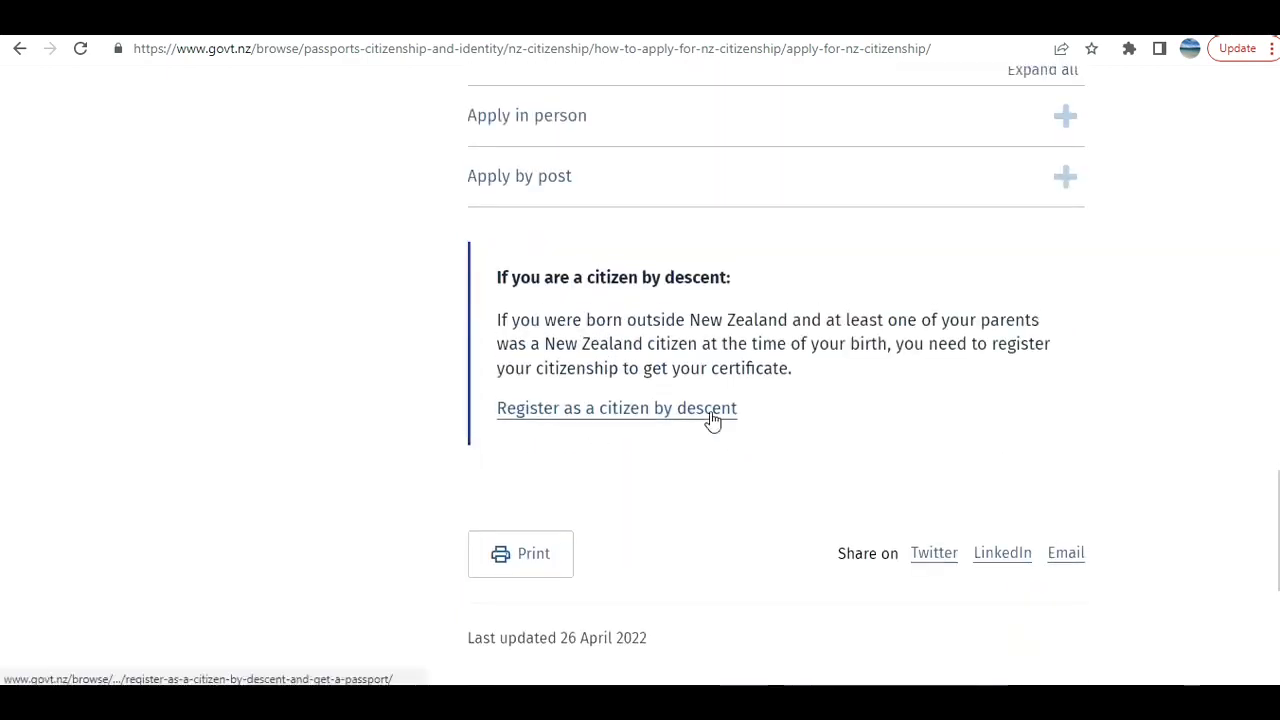
pyautogui.scroll(5, 712, 420)
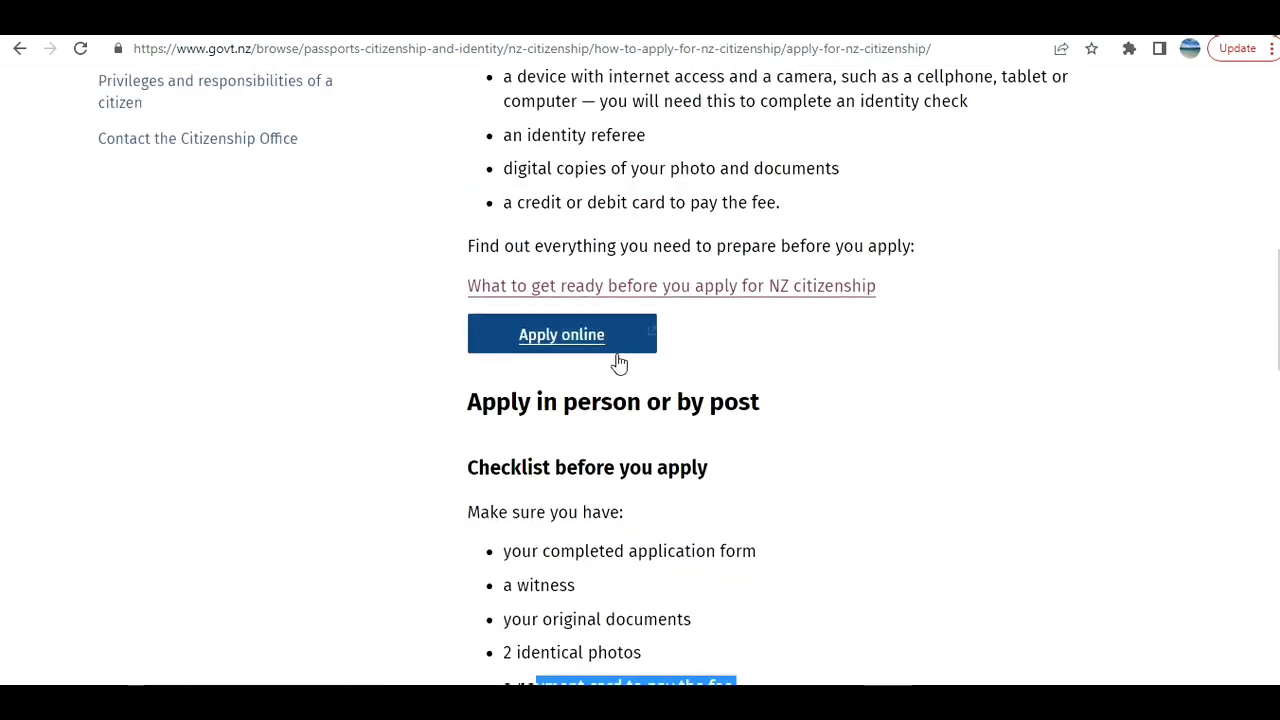
pyautogui.click(575, 340)
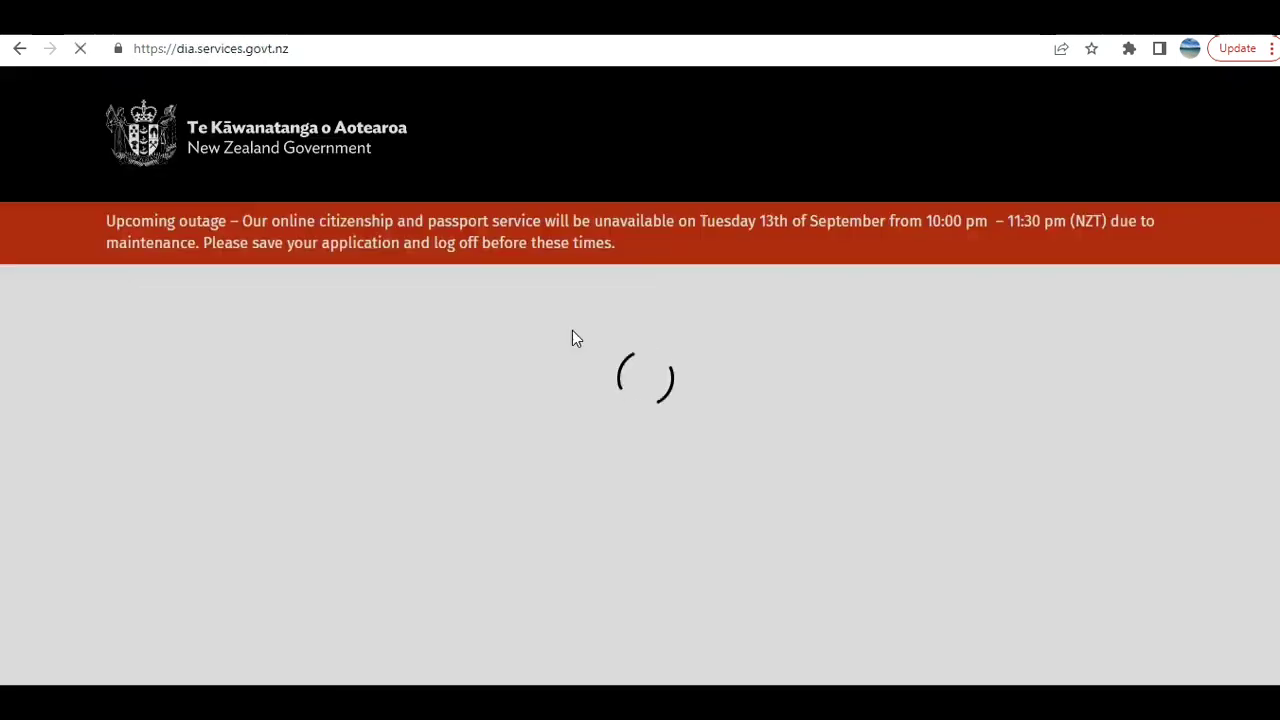
pyautogui.scroll(-3, 573, 338)
pyautogui.scroll(-1, 573, 341)
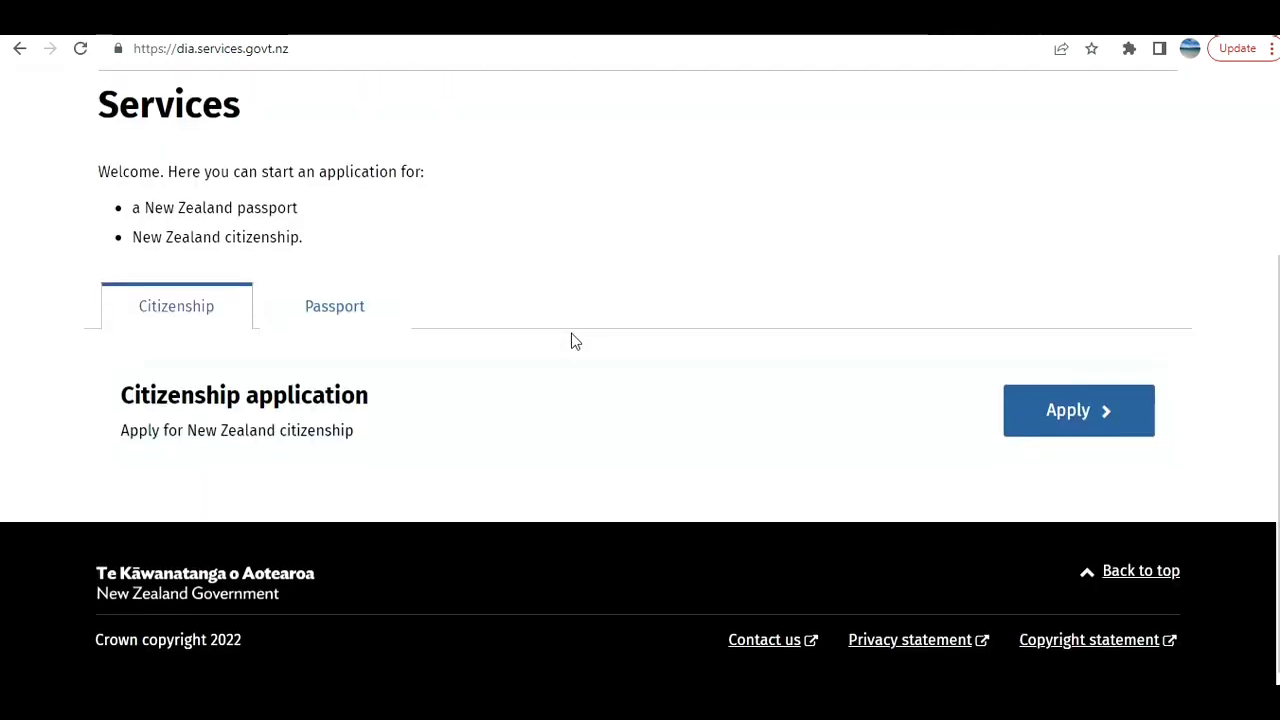
# Open the citizenship application page and review its fees, security notes, list of required items and privacy section
pyautogui.click(1060, 417)
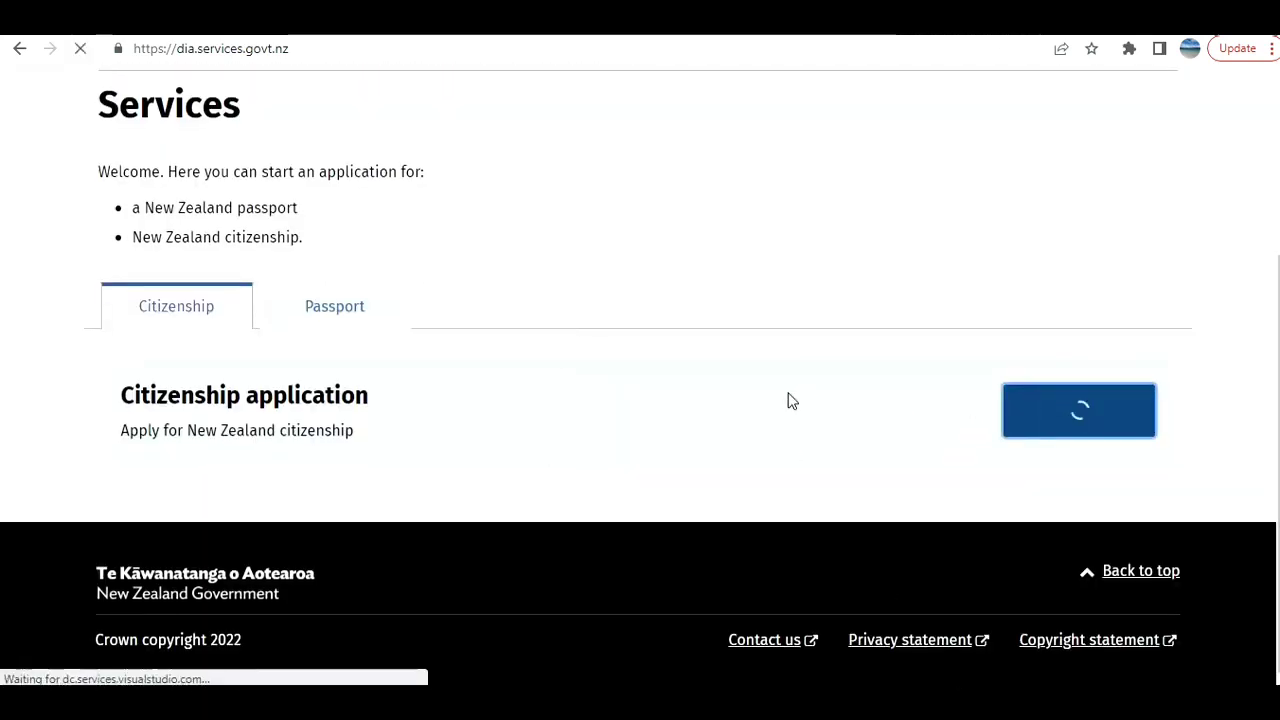
pyautogui.scroll(-5, 788, 394)
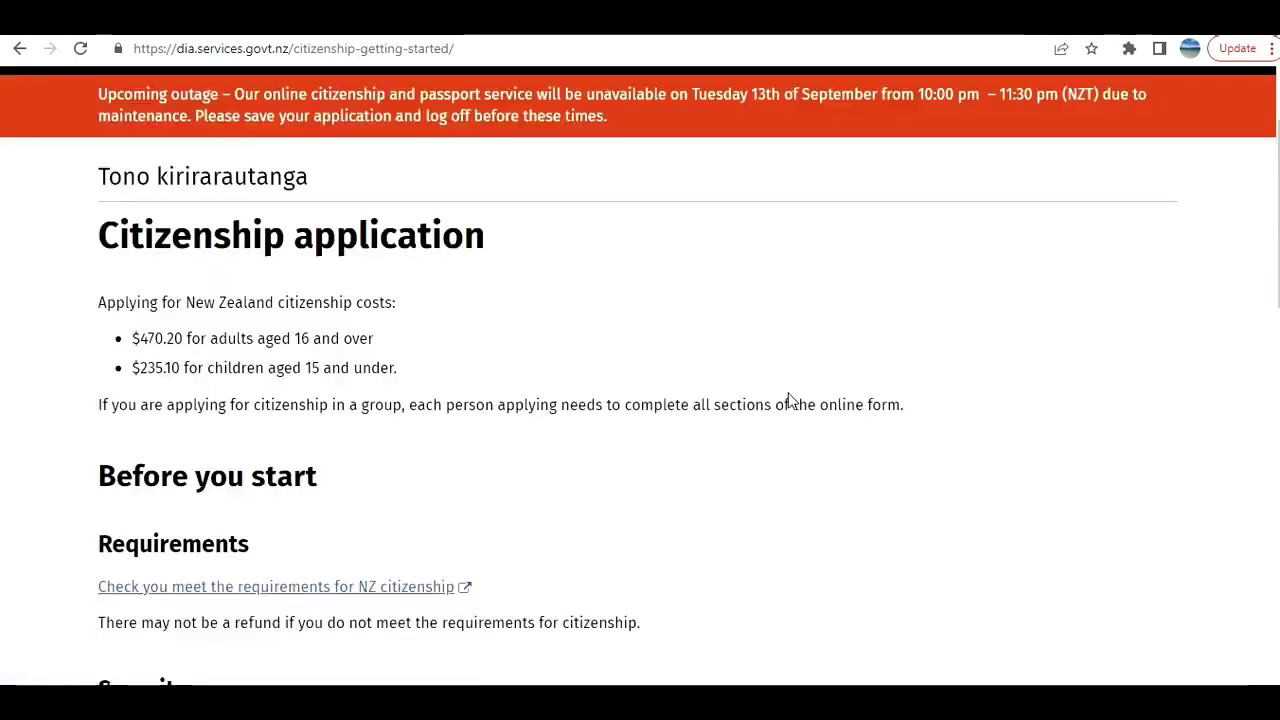
pyautogui.scroll(-5, 790, 401)
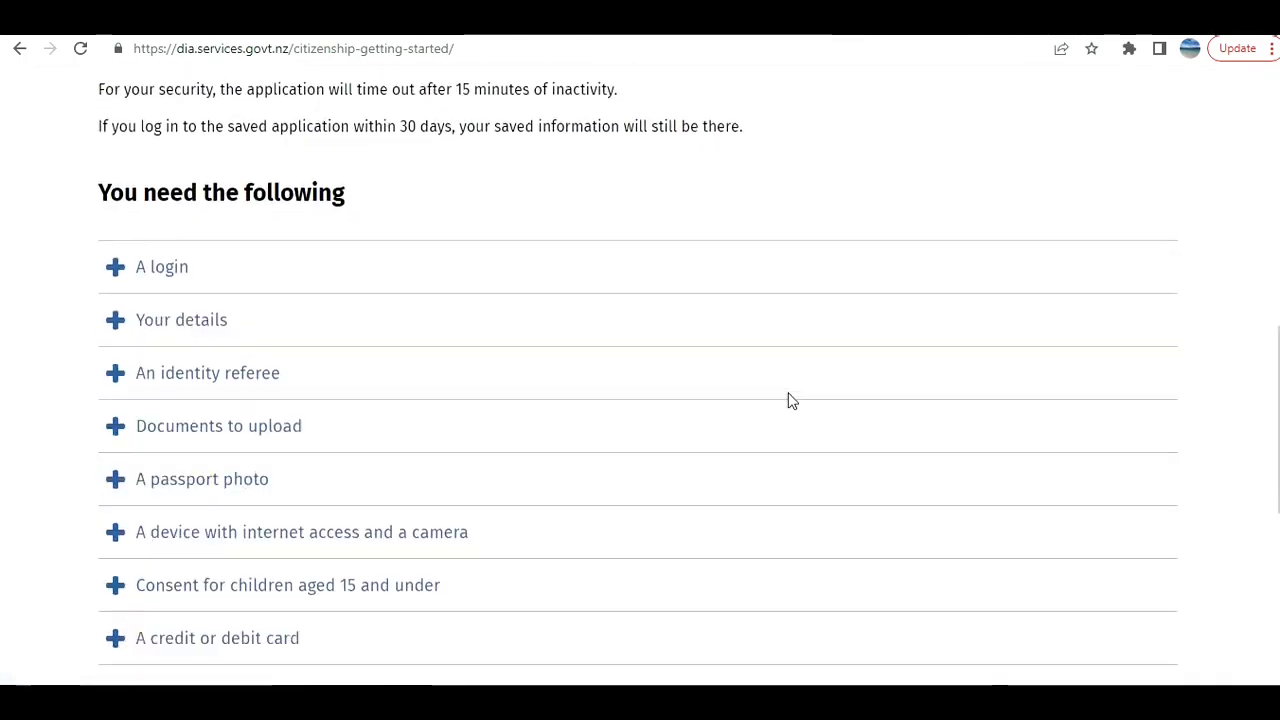
pyautogui.scroll(4, 790, 402)
pyautogui.scroll(-2, 789, 400)
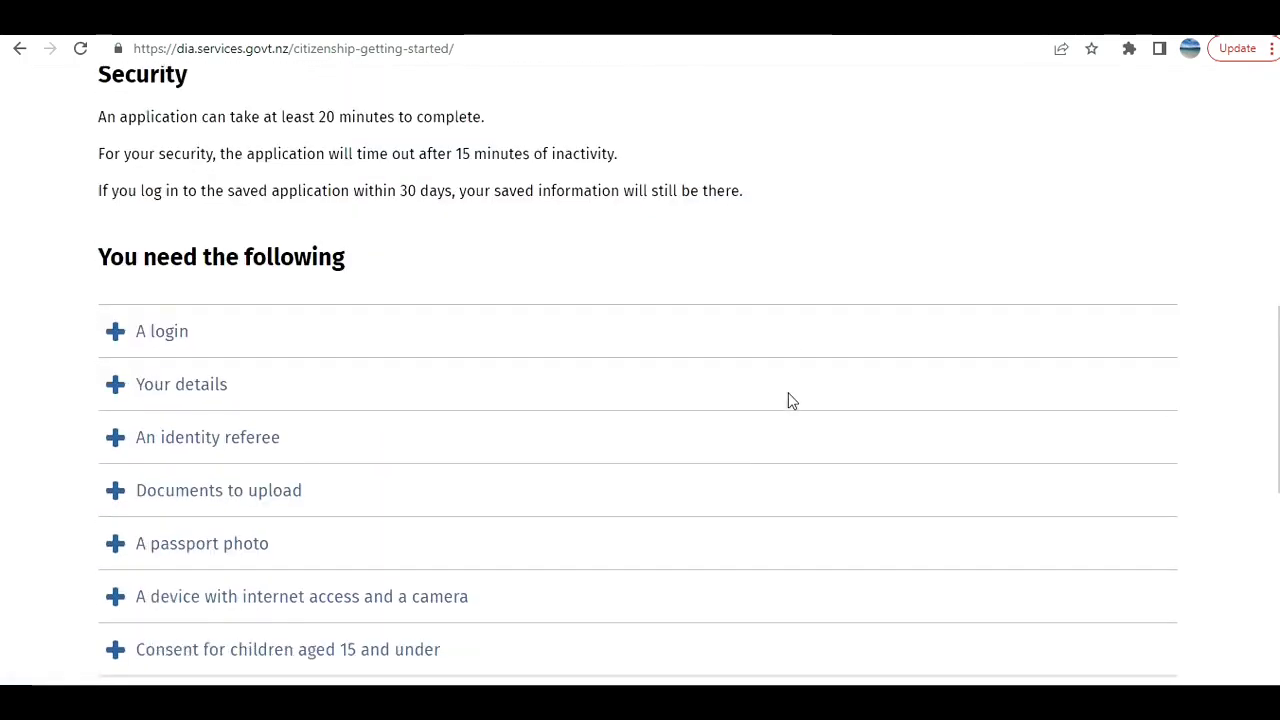
pyautogui.scroll(-2, 137, 377)
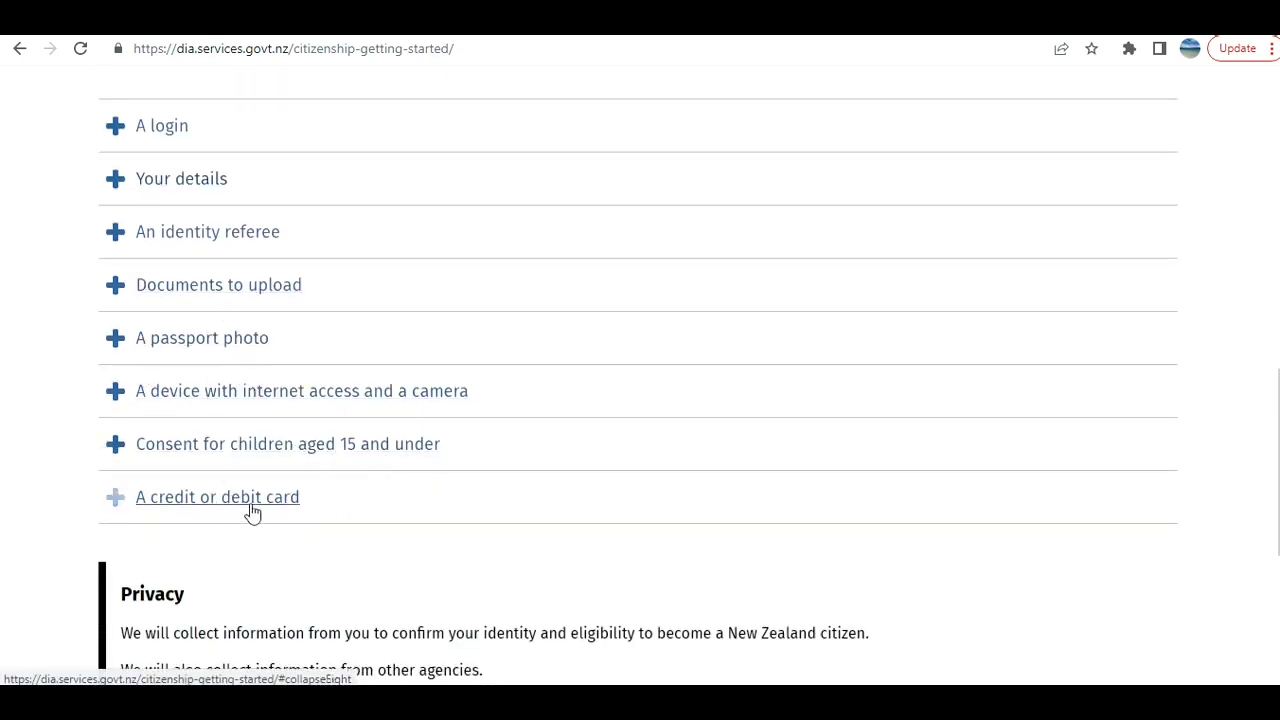
pyautogui.scroll(-2, 255, 508)
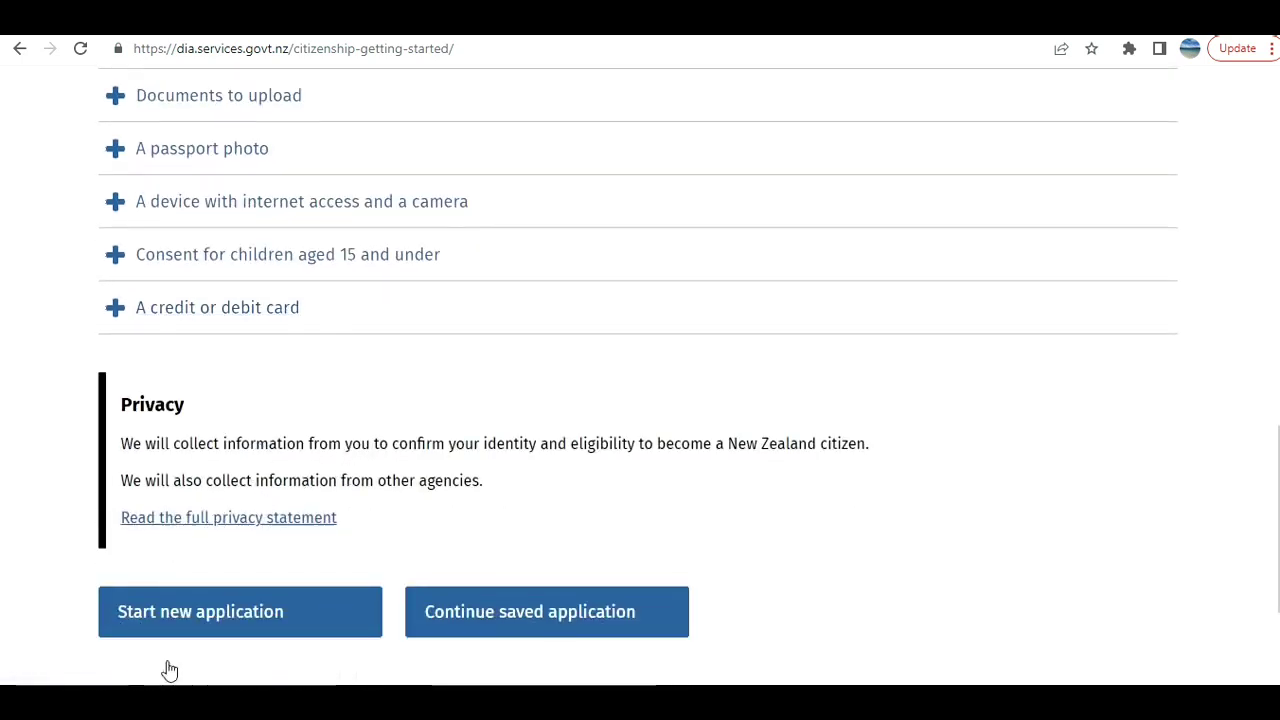
pyautogui.scroll(-2, 360, 600)
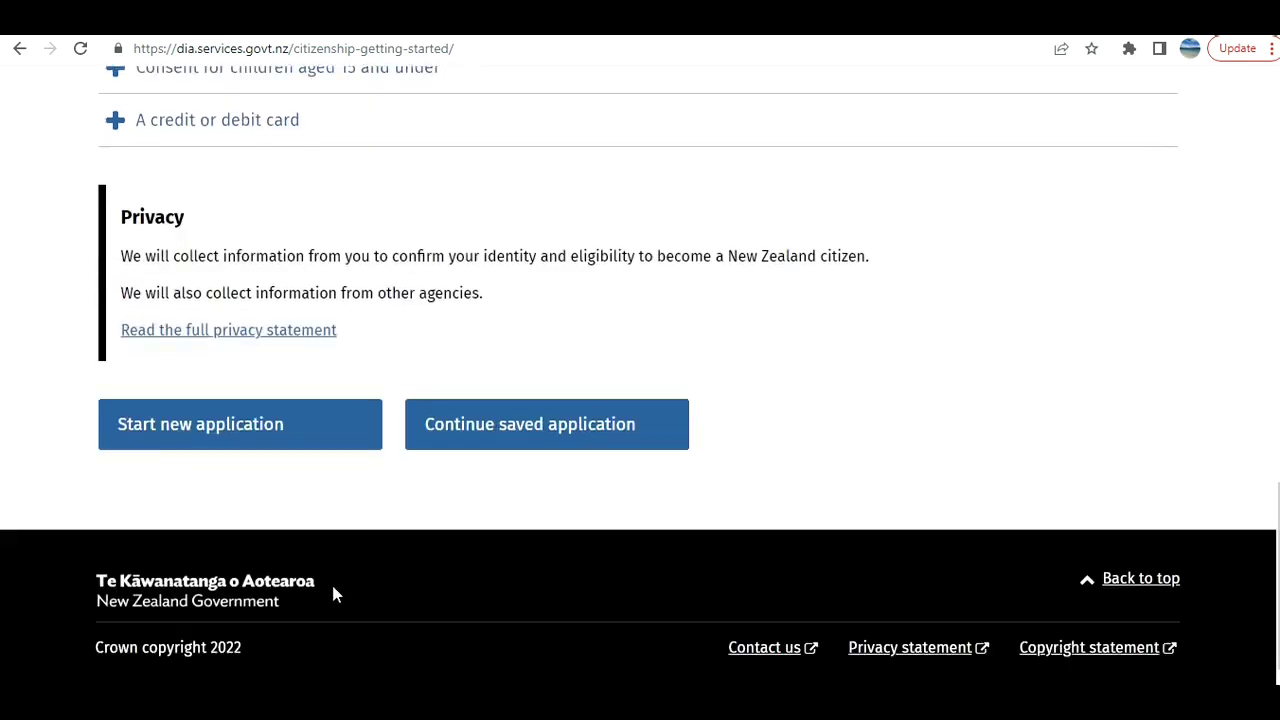
# Start a new citizenship application and read the instructions for creating a service portal profile
pyautogui.click(241, 425)
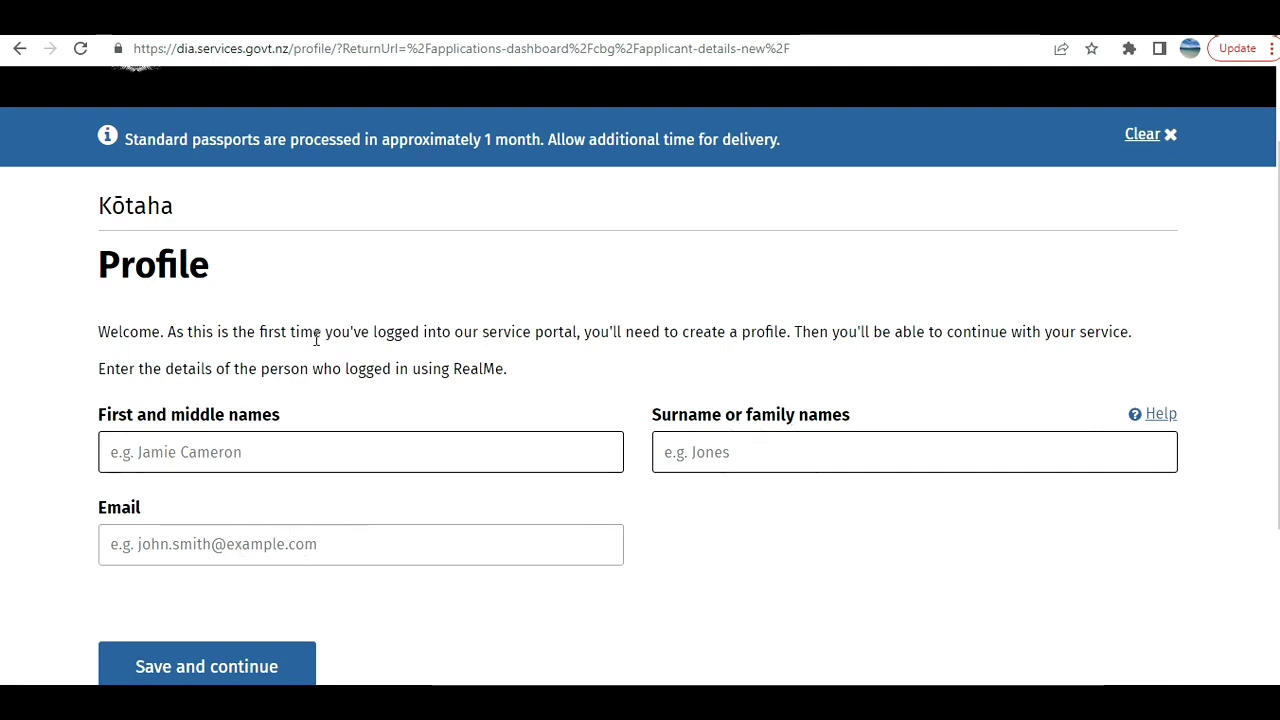
pyautogui.moveTo(314, 332); pyautogui.dragTo(580, 358)
pyautogui.click(572, 363)
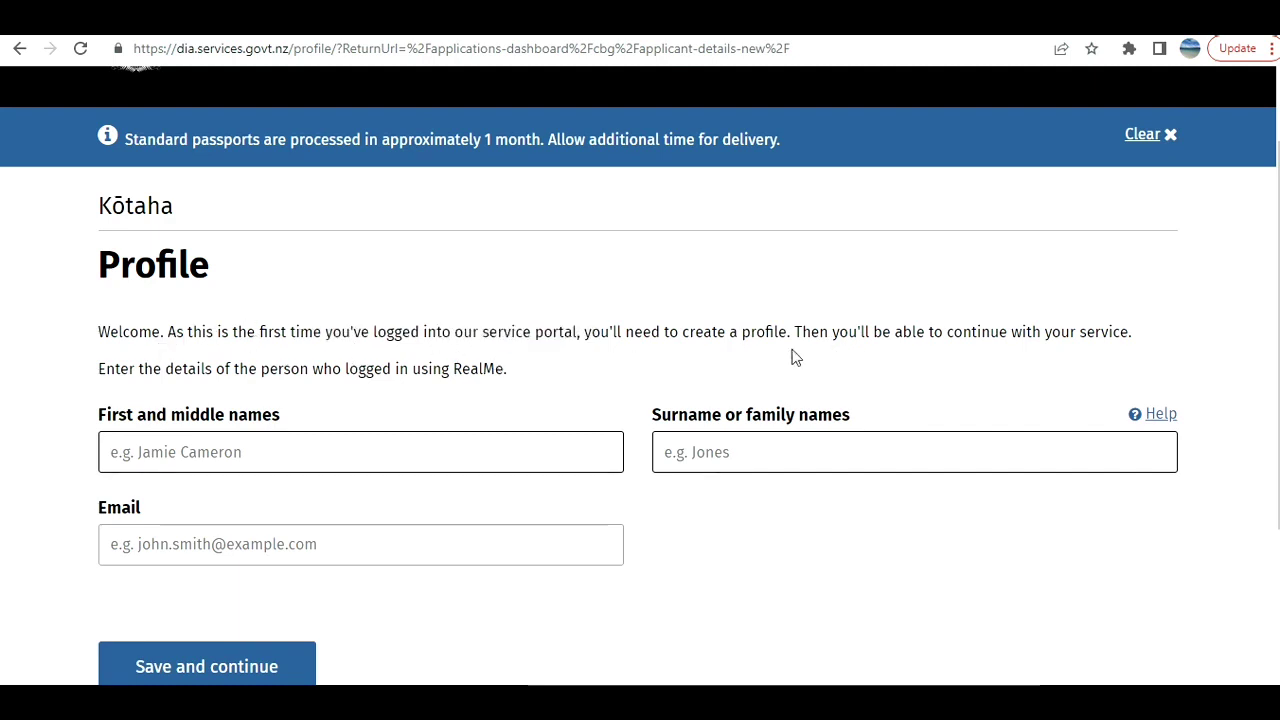
pyautogui.scroll(-1, 606, 388)
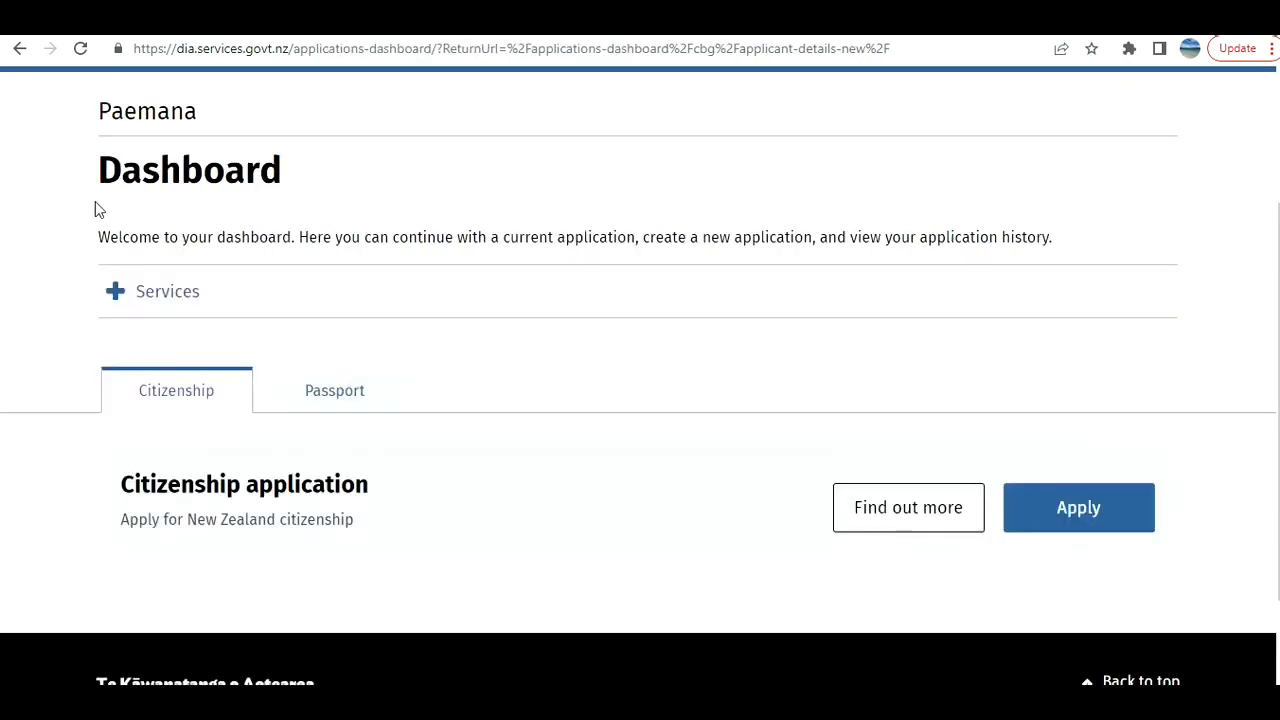
# Apply for citizenship from the dashboard and set who is applying to "Yourself"
pyautogui.click(1074, 530)
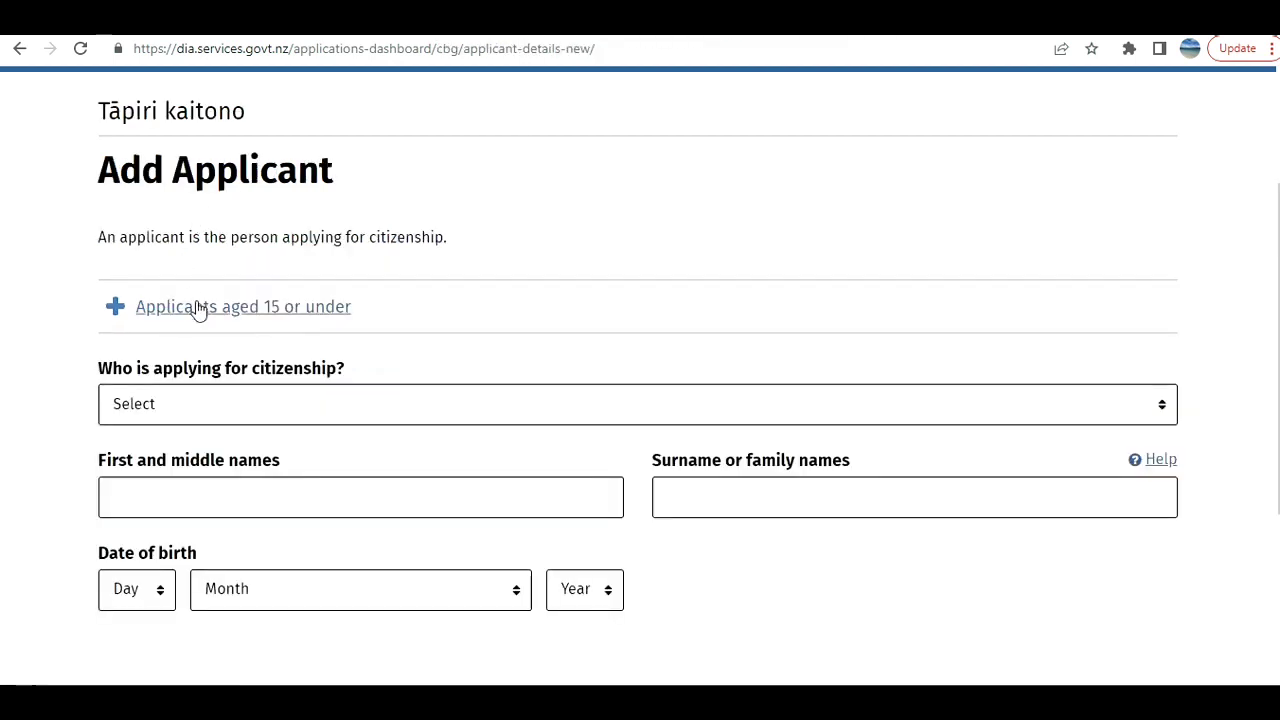
pyautogui.click(237, 418)
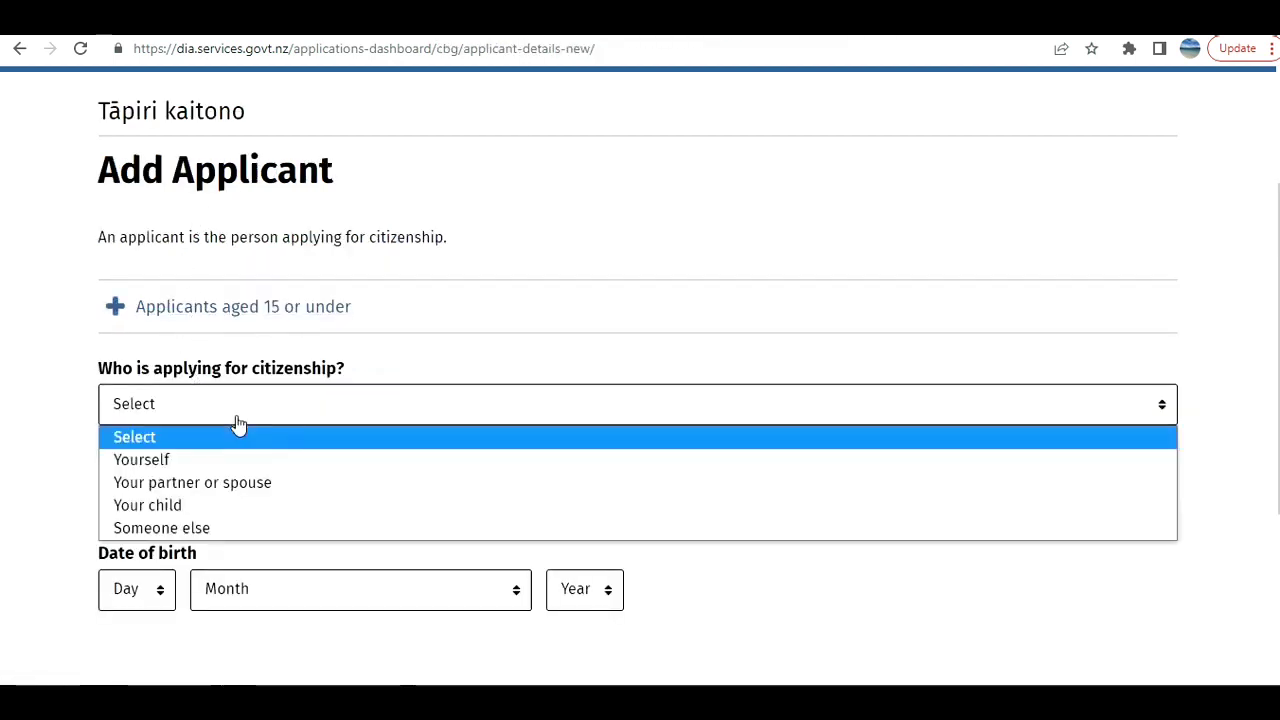
pyautogui.click(206, 462)
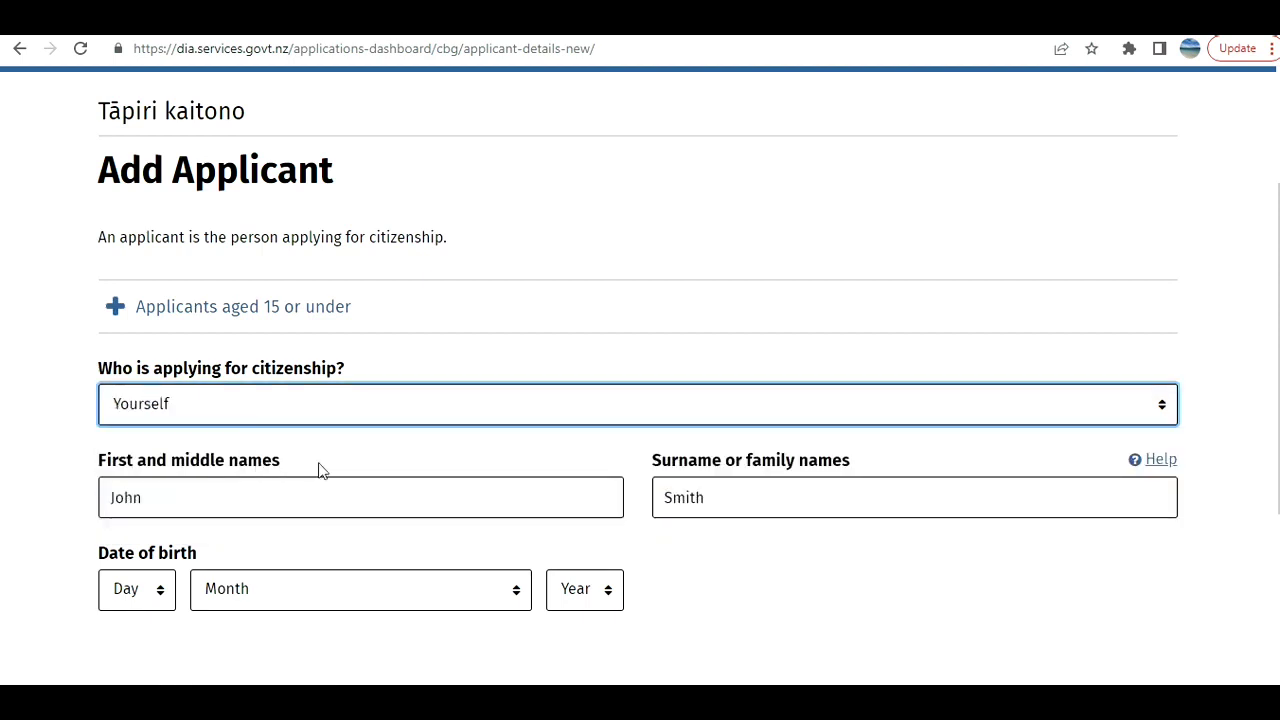
pyautogui.scroll(-1, 614, 469)
pyautogui.scroll(-2, 295, 443)
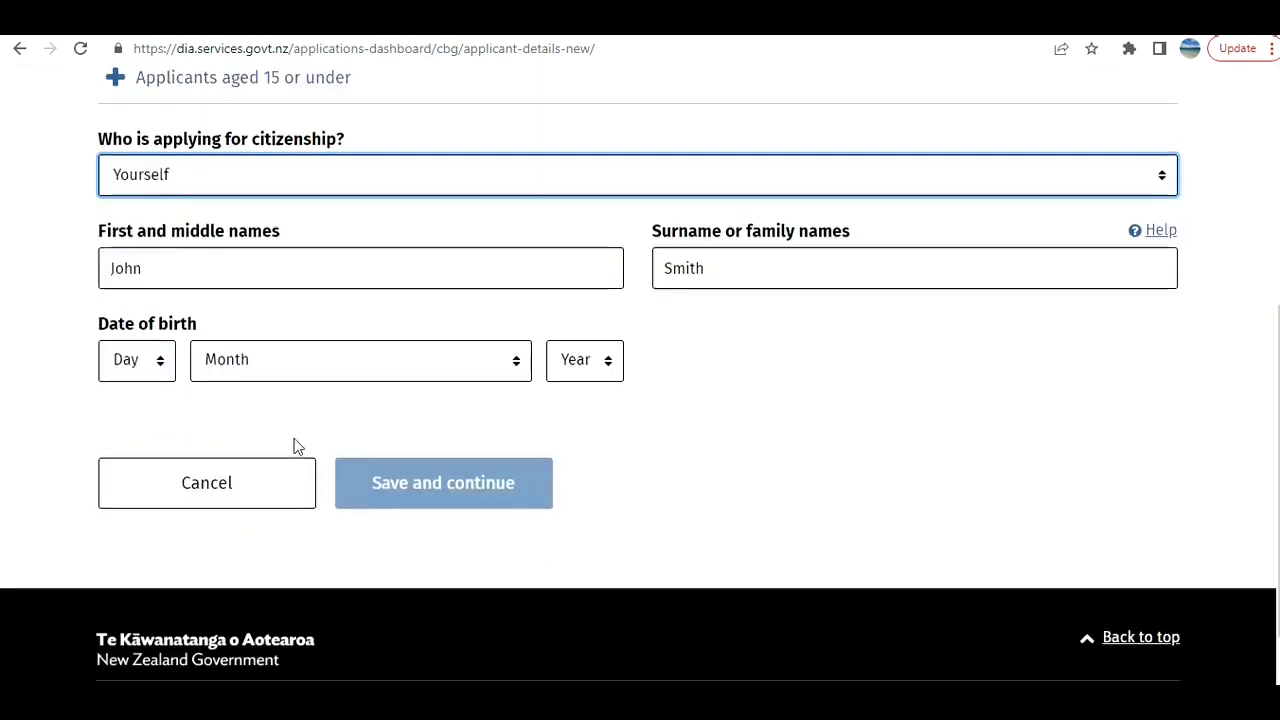
# Complete the applicant's date of birth, answer No to all three eligibility questions, accept the no-refund statement and save the applicant
pyautogui.scroll(-1, 578, 435)
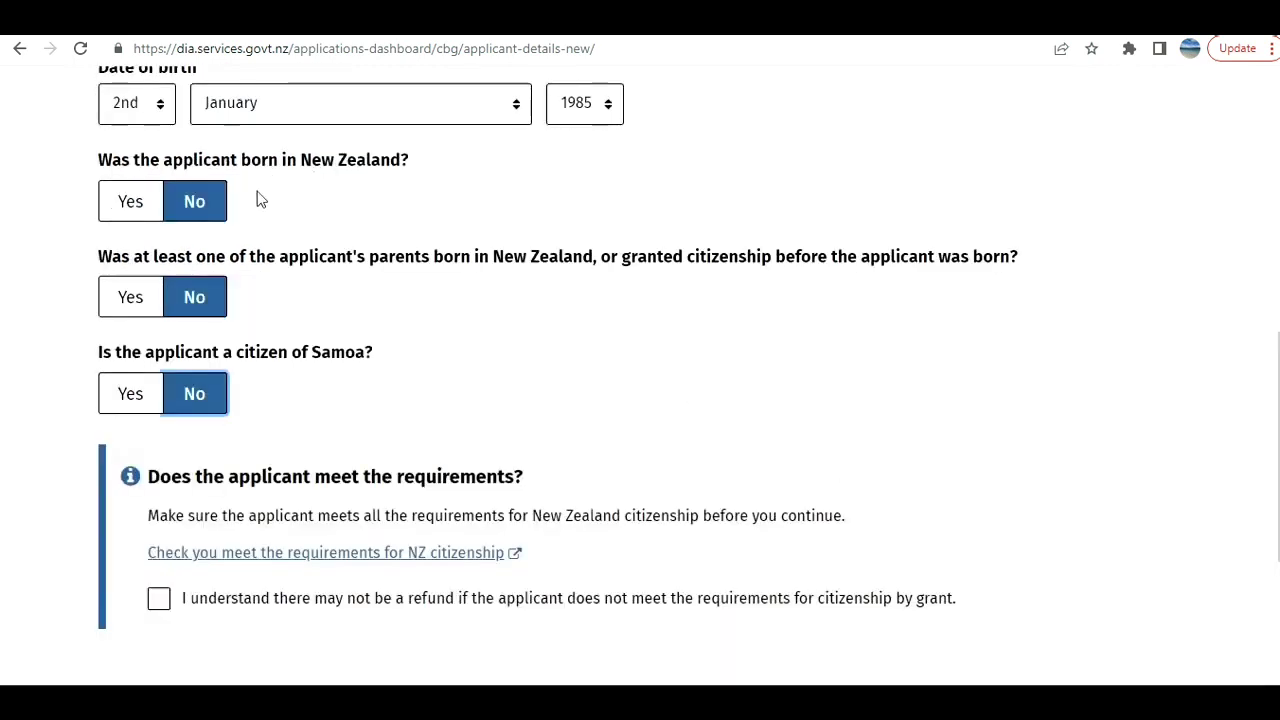
pyautogui.scroll(-1, 395, 437)
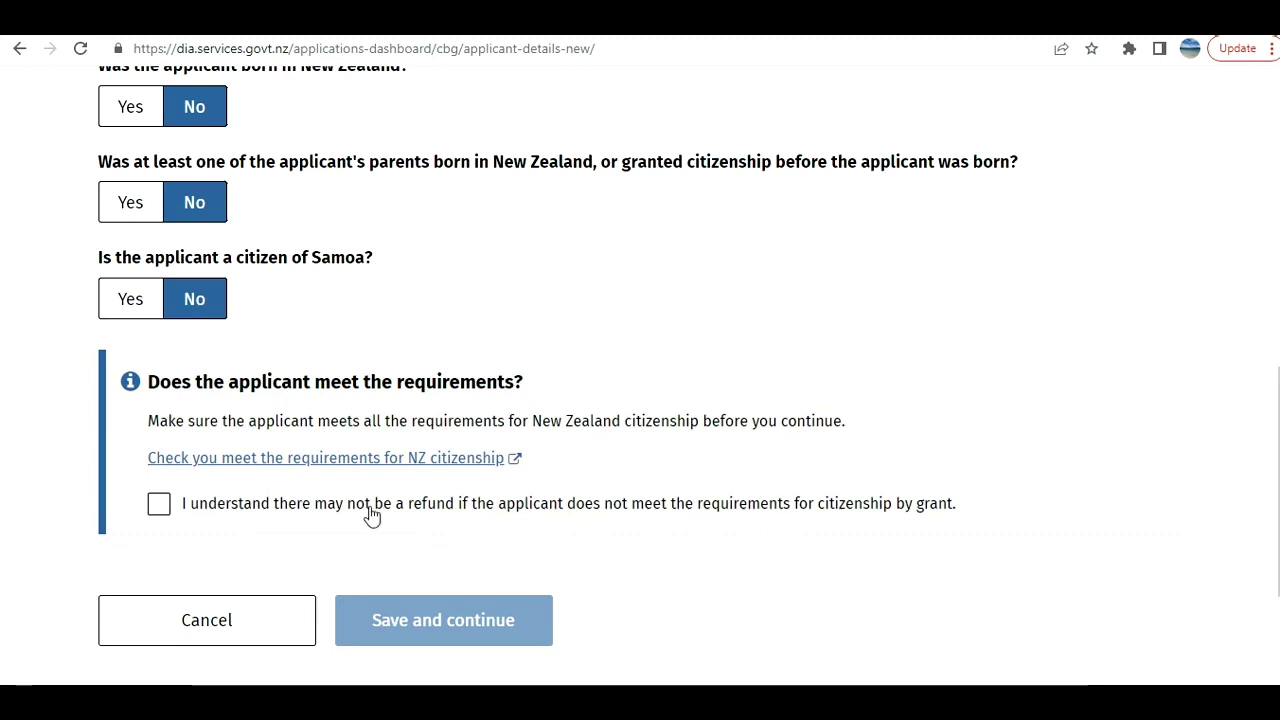
pyautogui.click(160, 506)
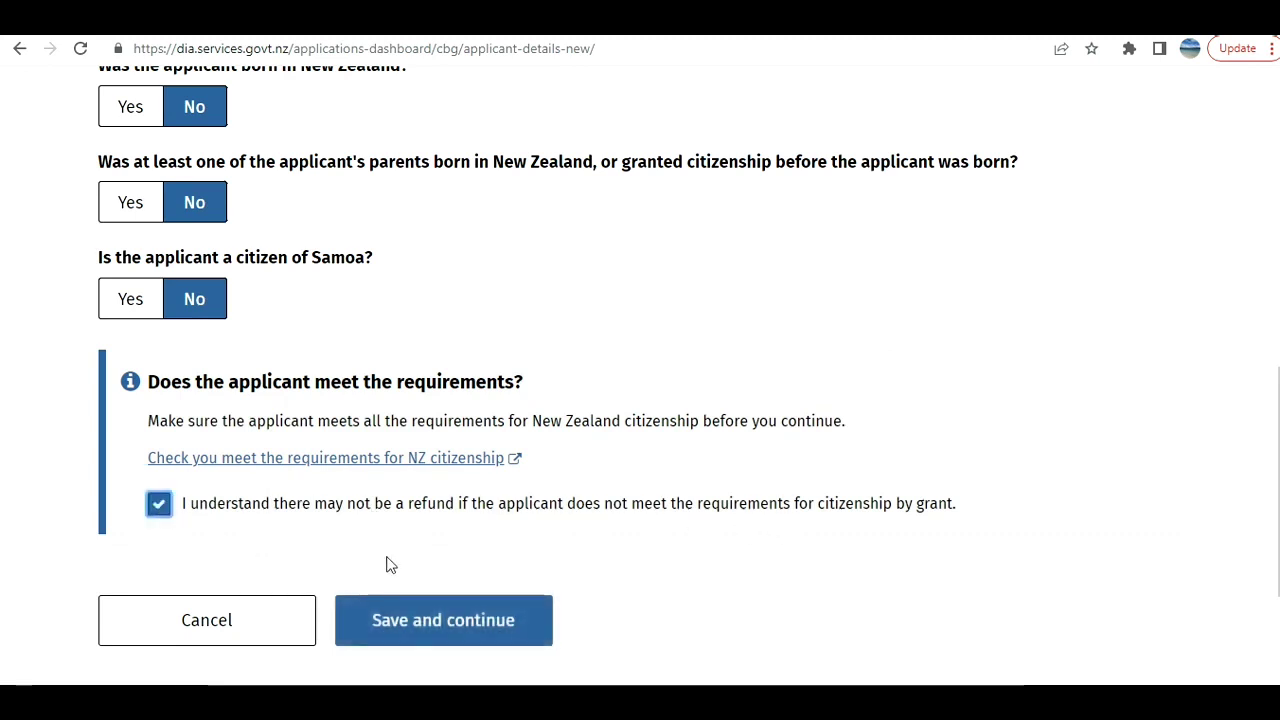
pyautogui.click(400, 618)
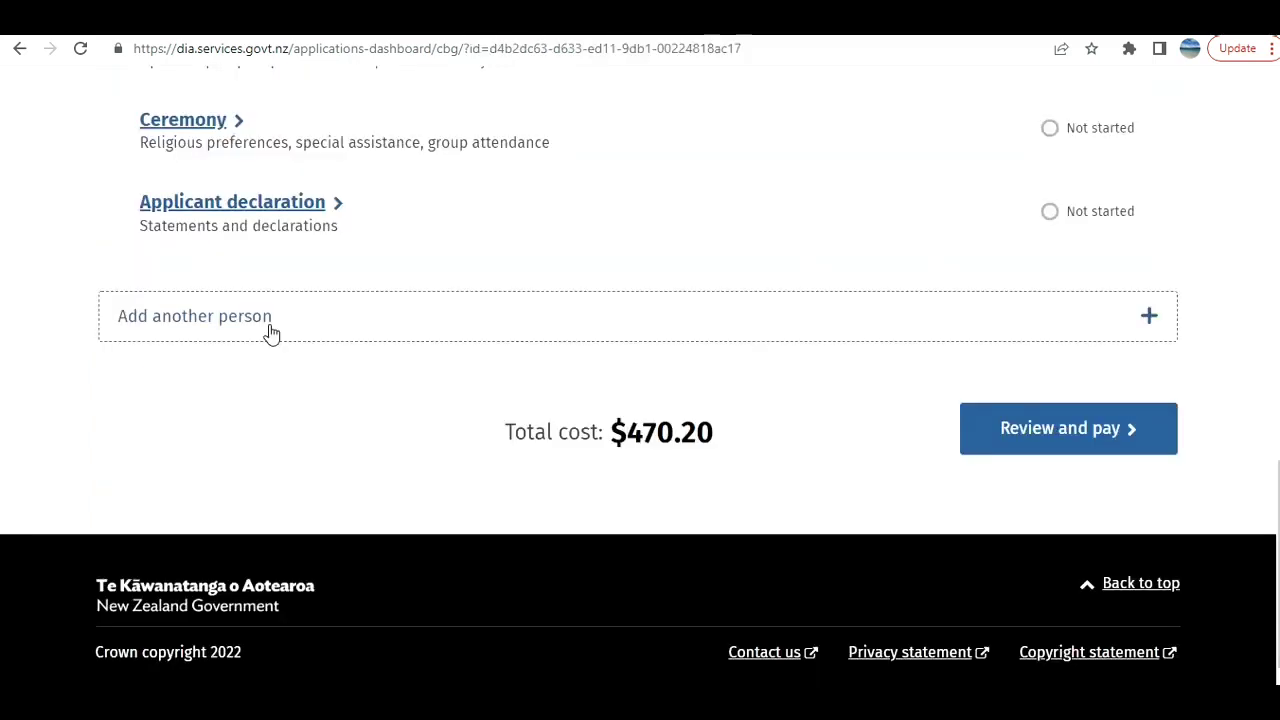
# Look over the application's sections, from Personal details to Applicant declaration, and highlight the total cost
pyautogui.scroll(5, 266, 340)
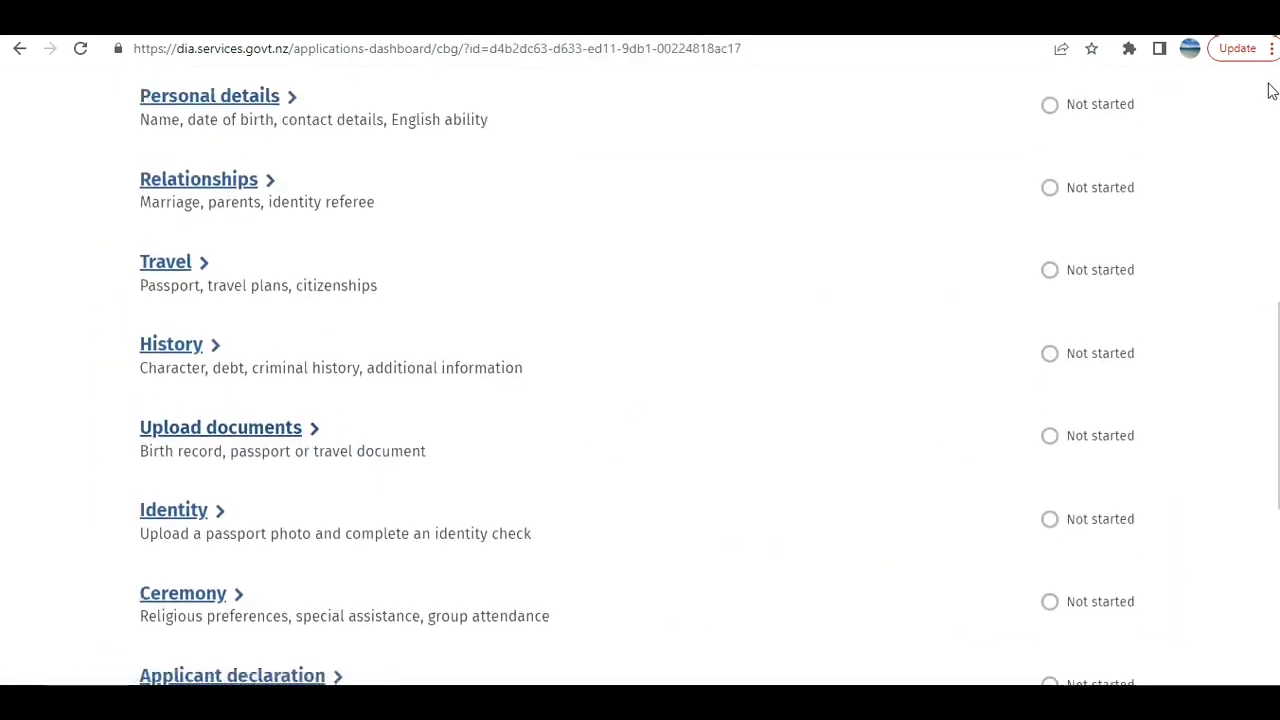
pyautogui.scroll(1, 1150, 80)
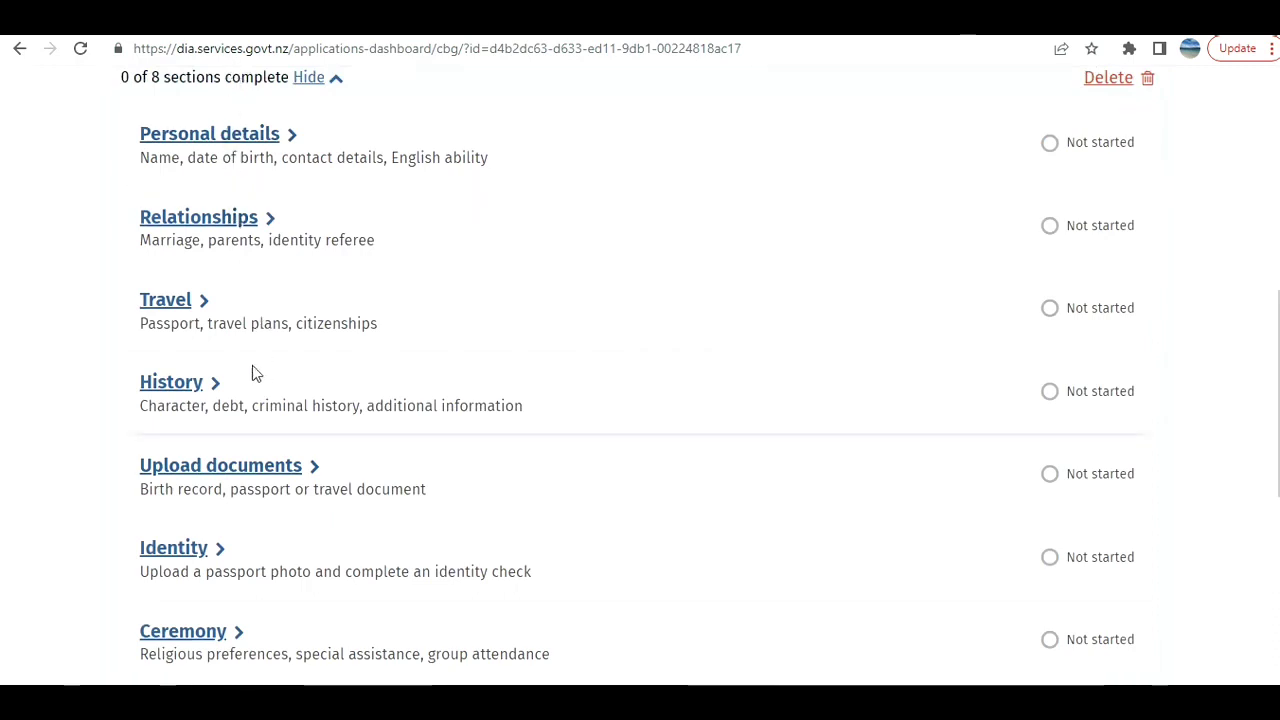
pyautogui.scroll(-4, 252, 365)
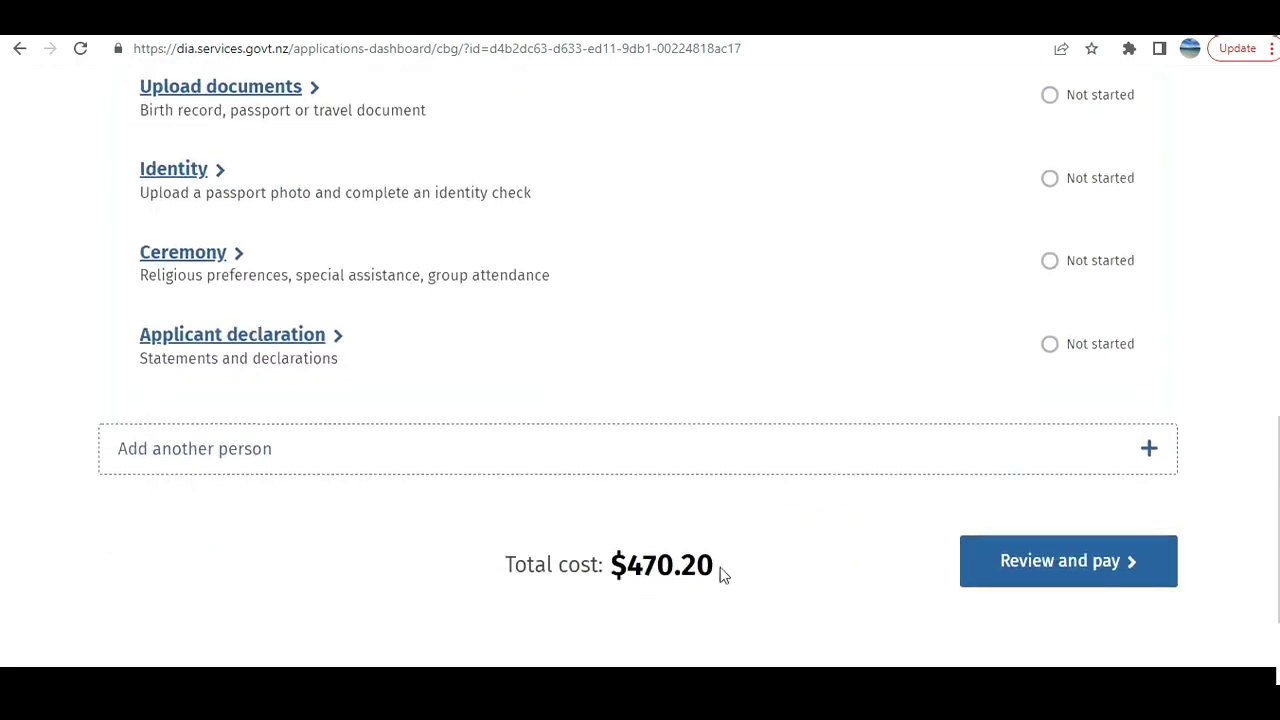
pyautogui.moveTo(722, 574); pyautogui.dragTo(588, 565)
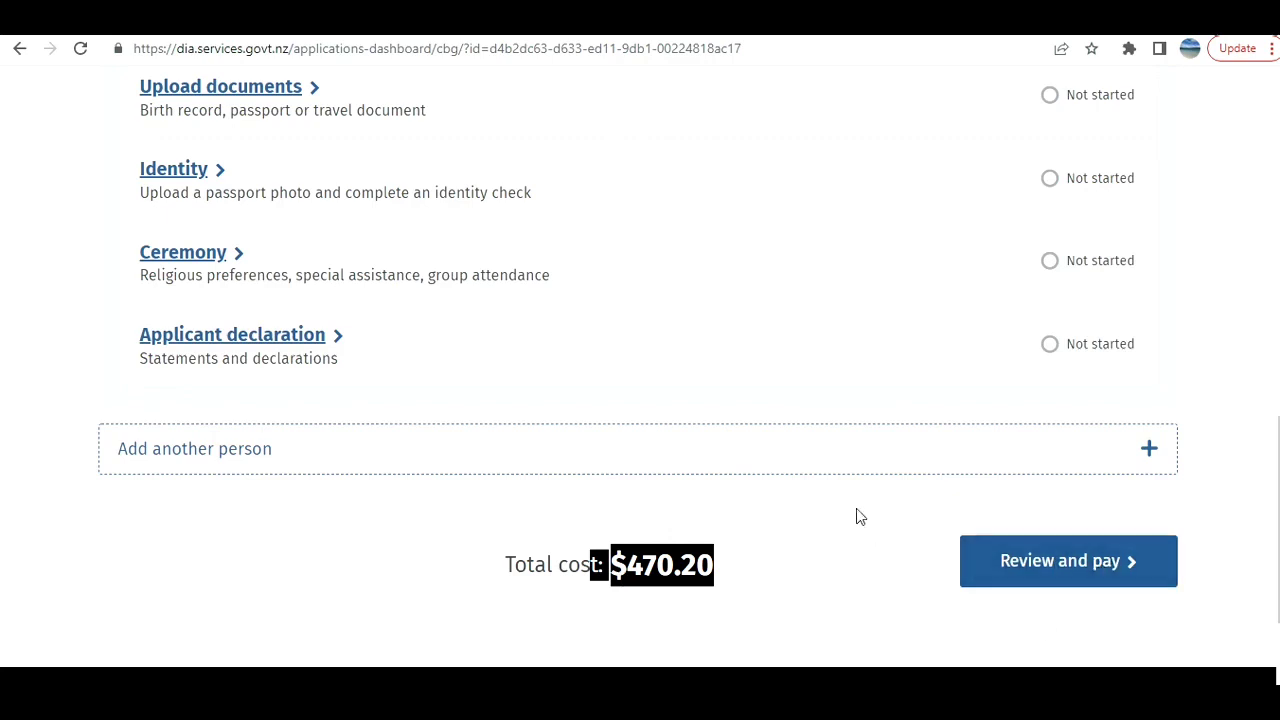
pyautogui.scroll(2, 856, 516)
pyautogui.scroll(-2, 856, 516)
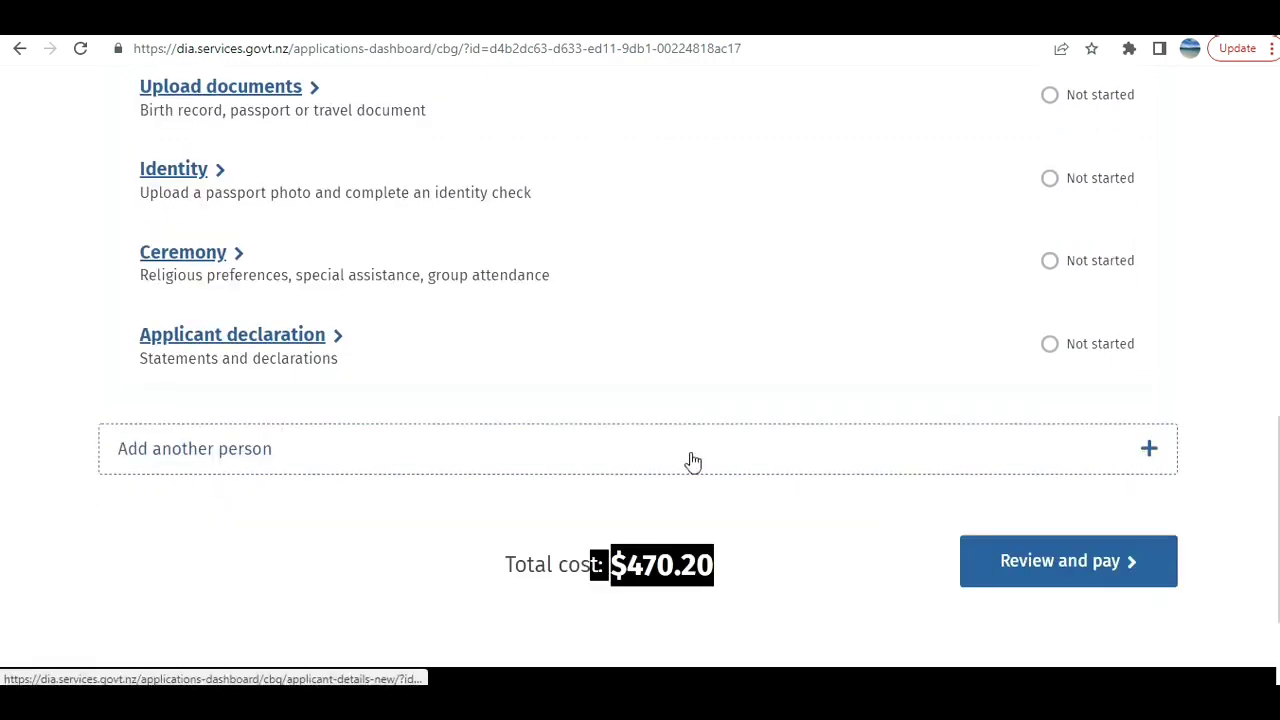
pyautogui.scroll(4, 693, 461)
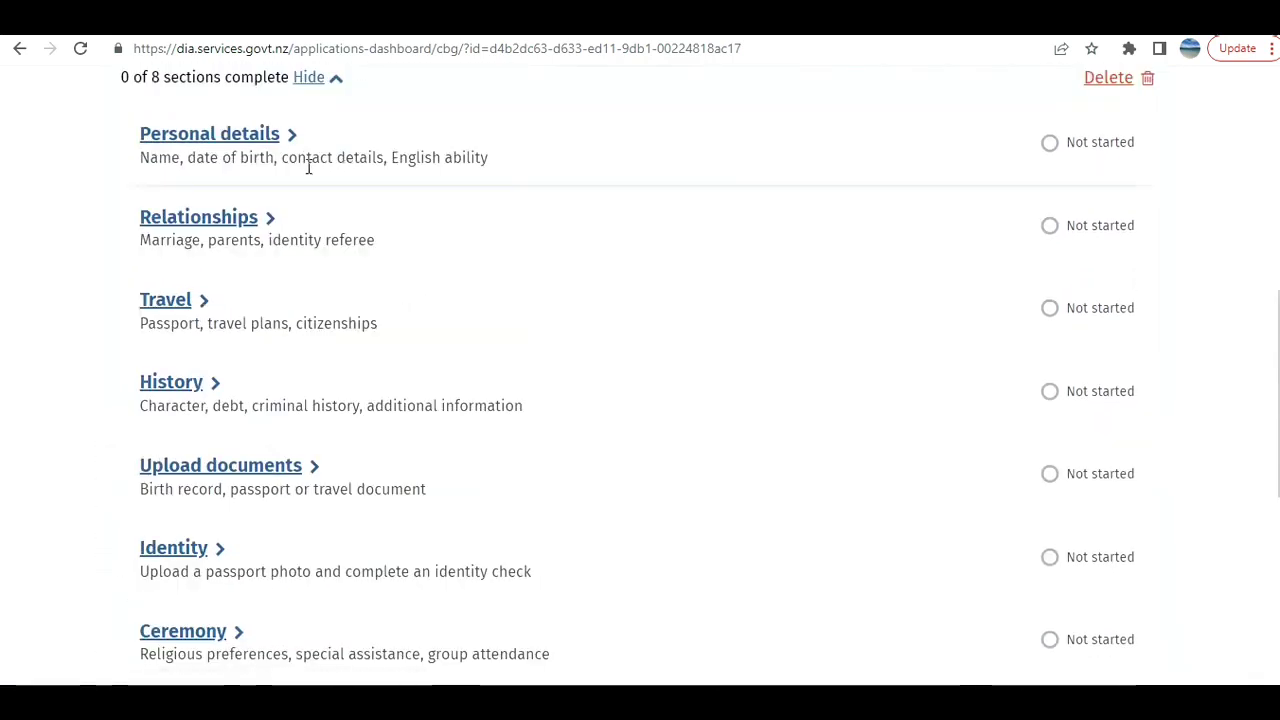
# In the Personal details section, answer No to having used other names and set the gender to Male
pyautogui.click(226, 138)
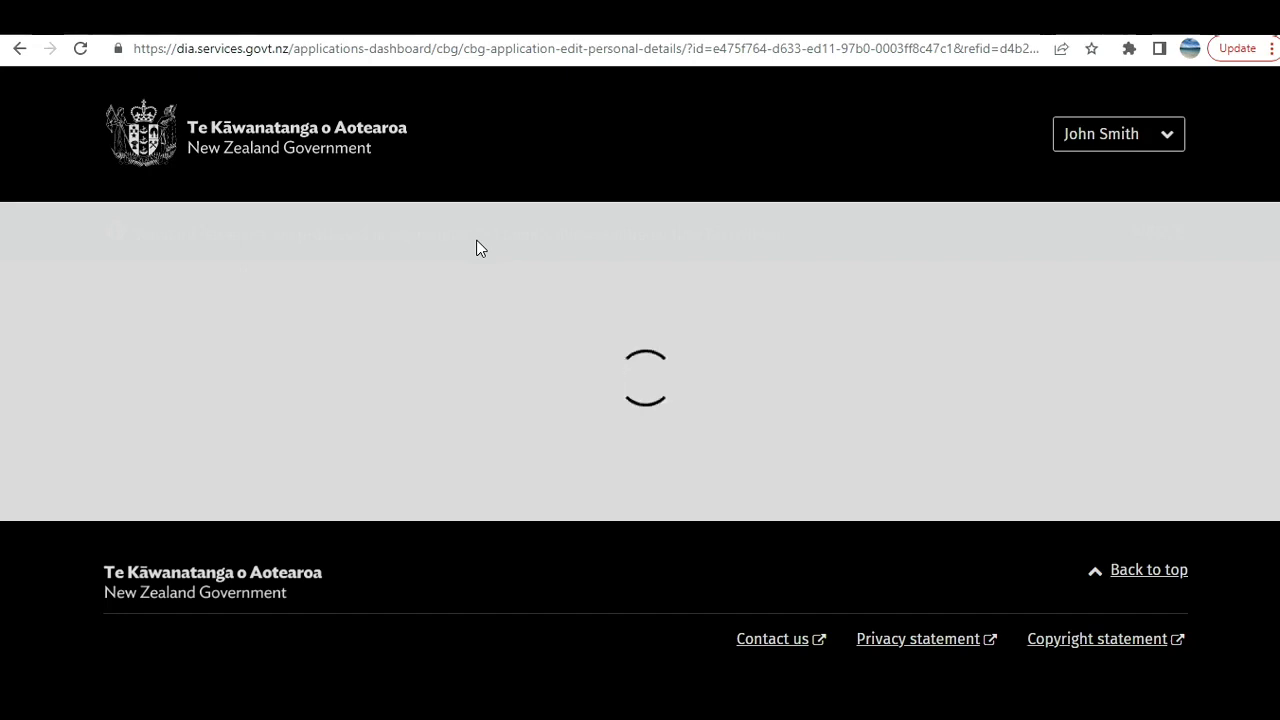
pyautogui.scroll(-1, 308, 270)
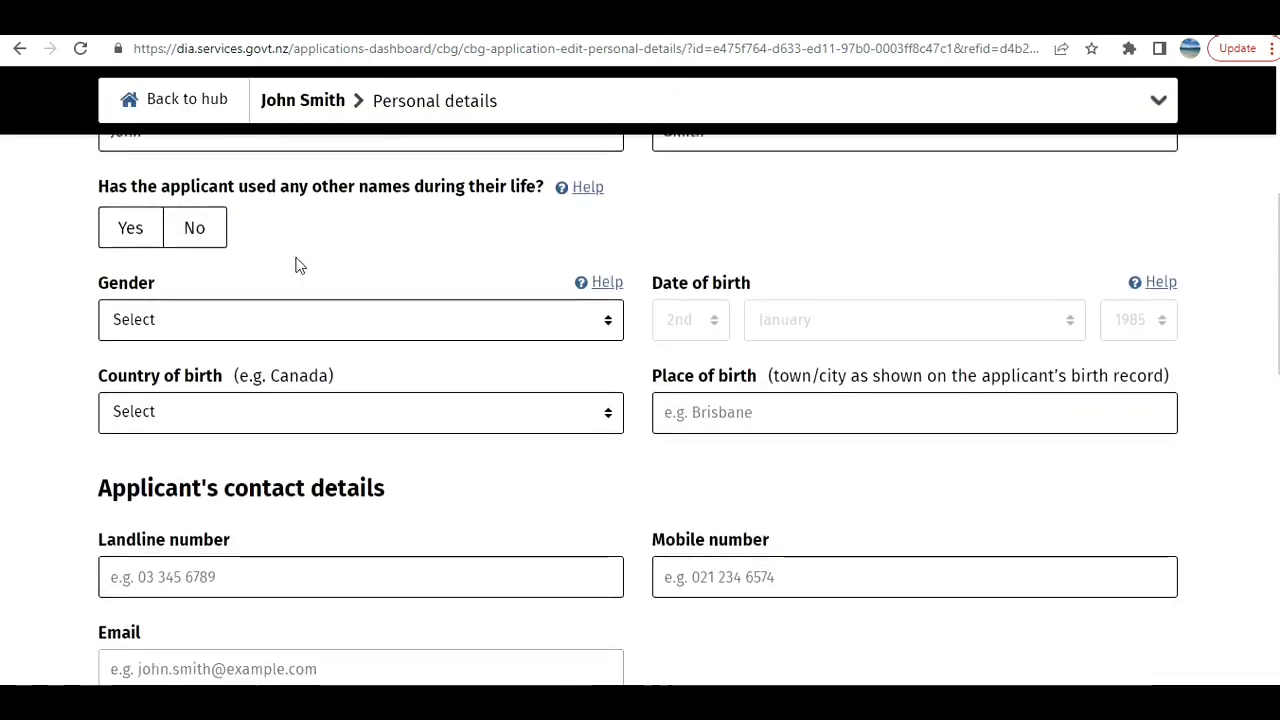
pyautogui.click(200, 233)
pyautogui.click(550, 337)
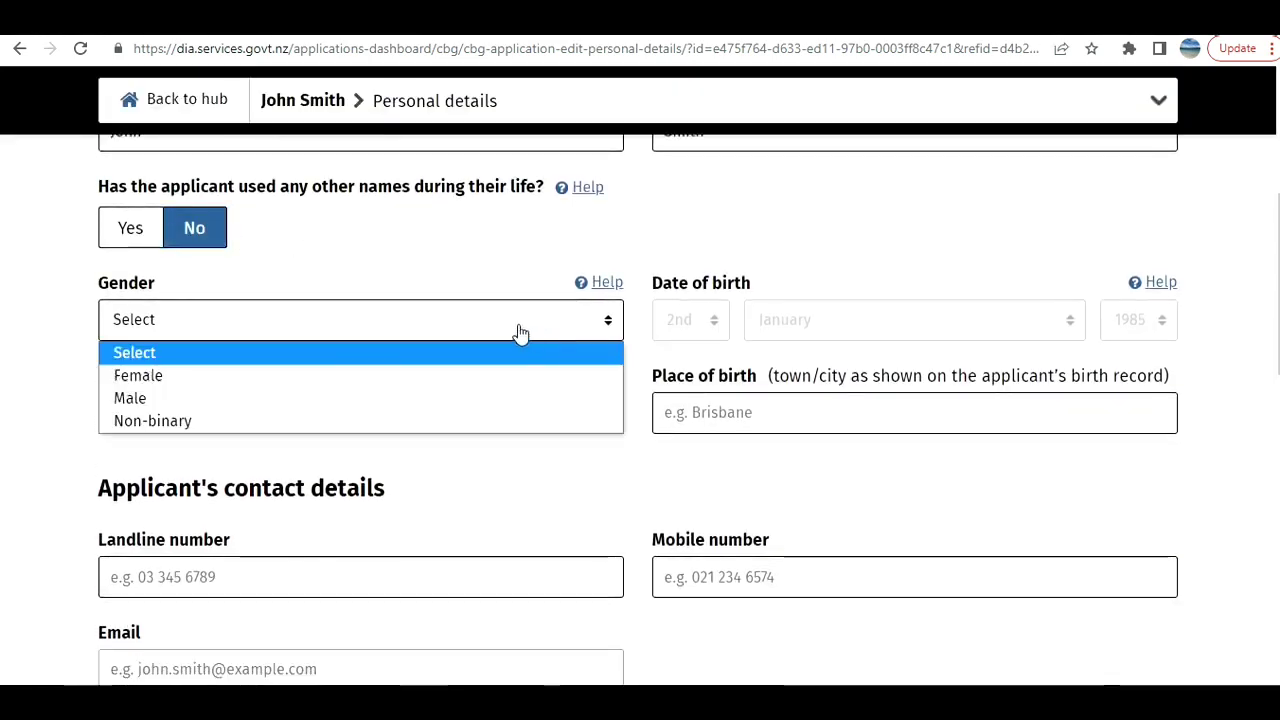
pyautogui.click(340, 392)
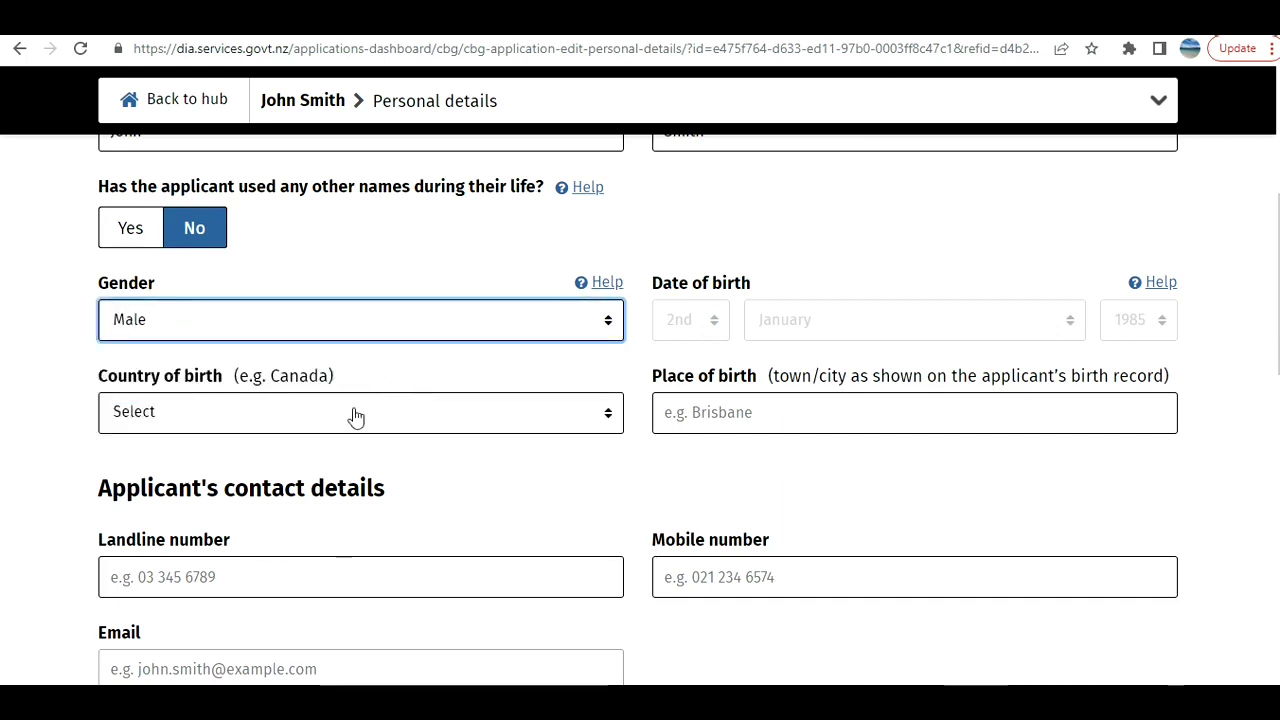
pyautogui.press('Down')
pyautogui.click(400, 320)
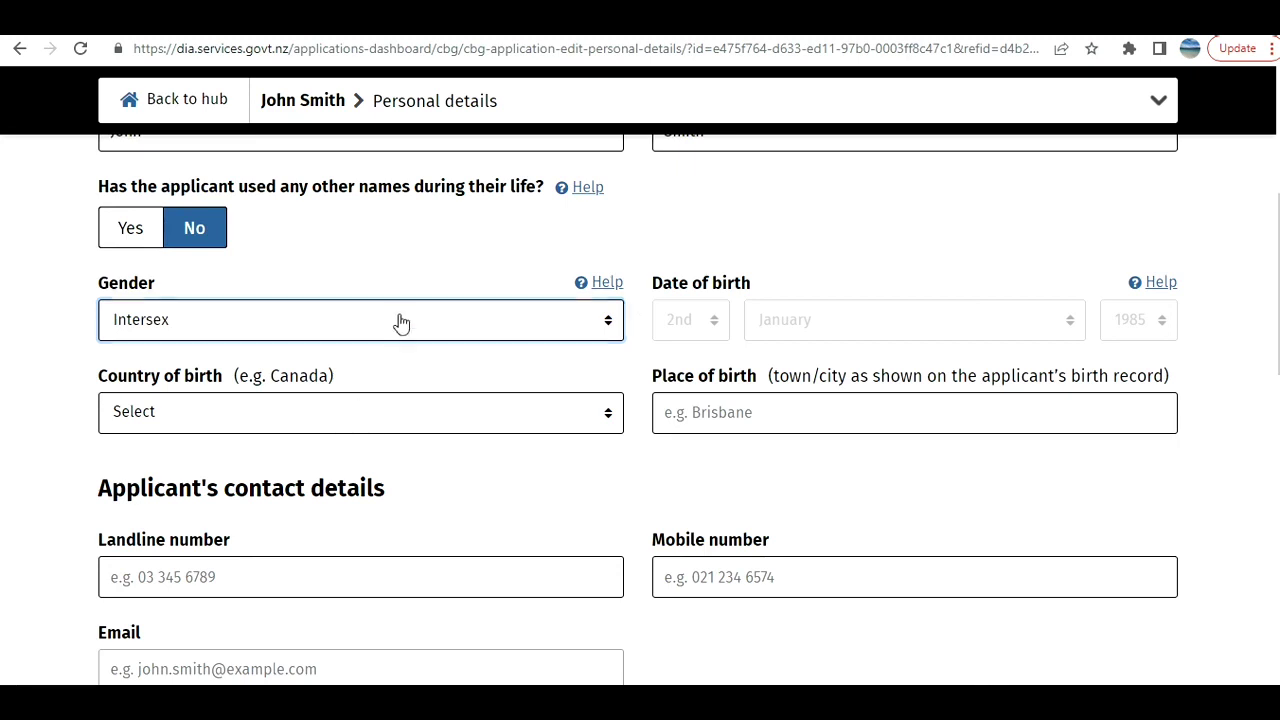
pyautogui.click(150, 398)
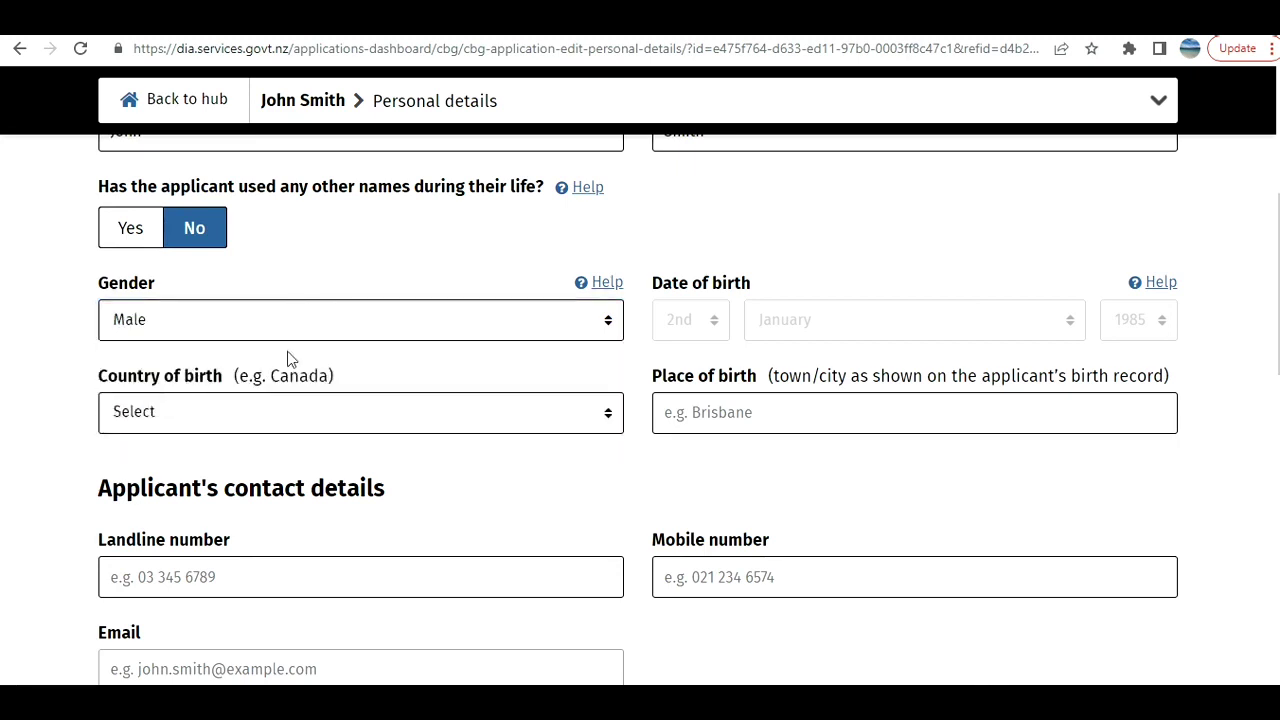
# Answer Yes to the applicant's postal address being the same as the residential address
pyautogui.scroll(-10, 405, 340)
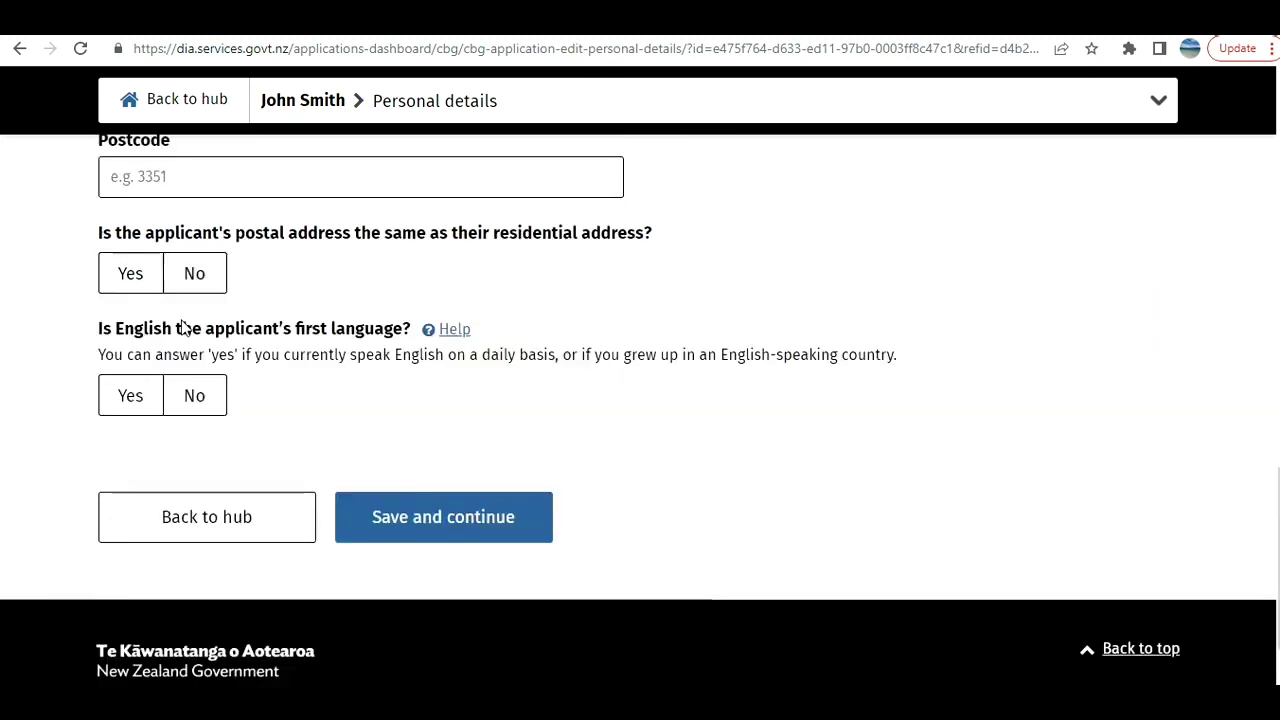
pyautogui.scroll(3, 237, 357)
pyautogui.click(194, 545)
pyautogui.scroll(-3, 263, 549)
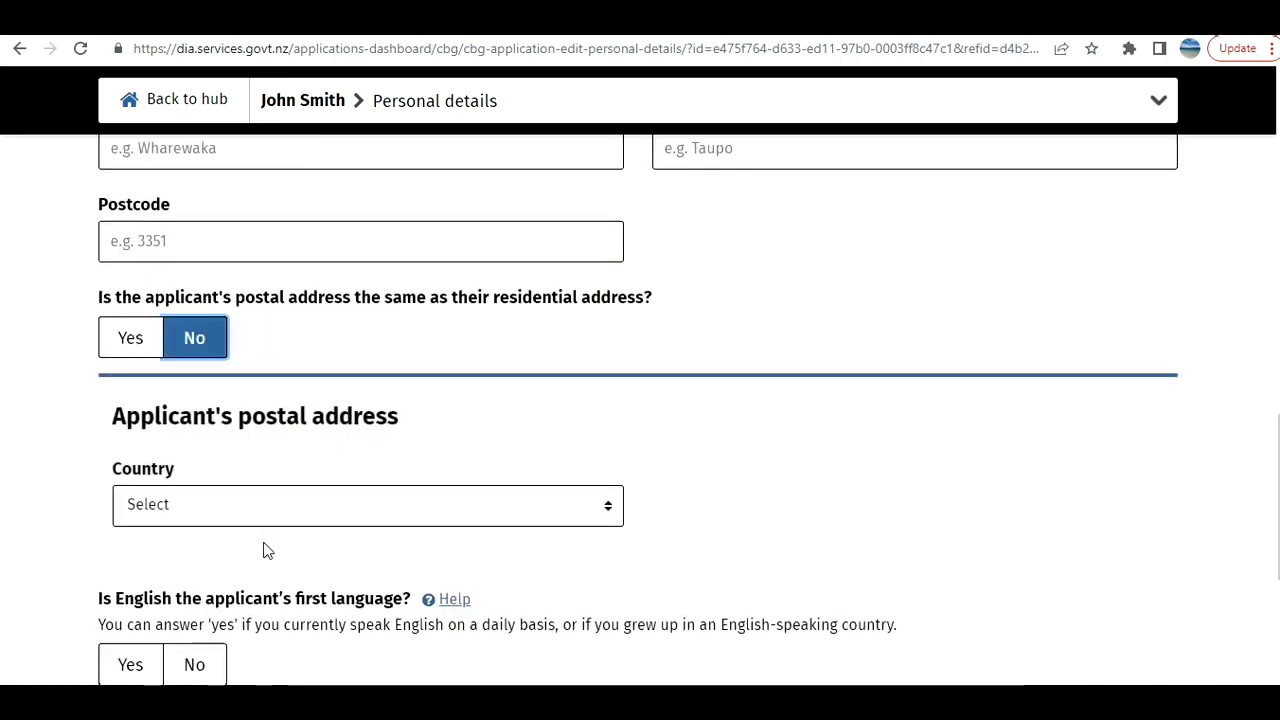
pyautogui.click(140, 270)
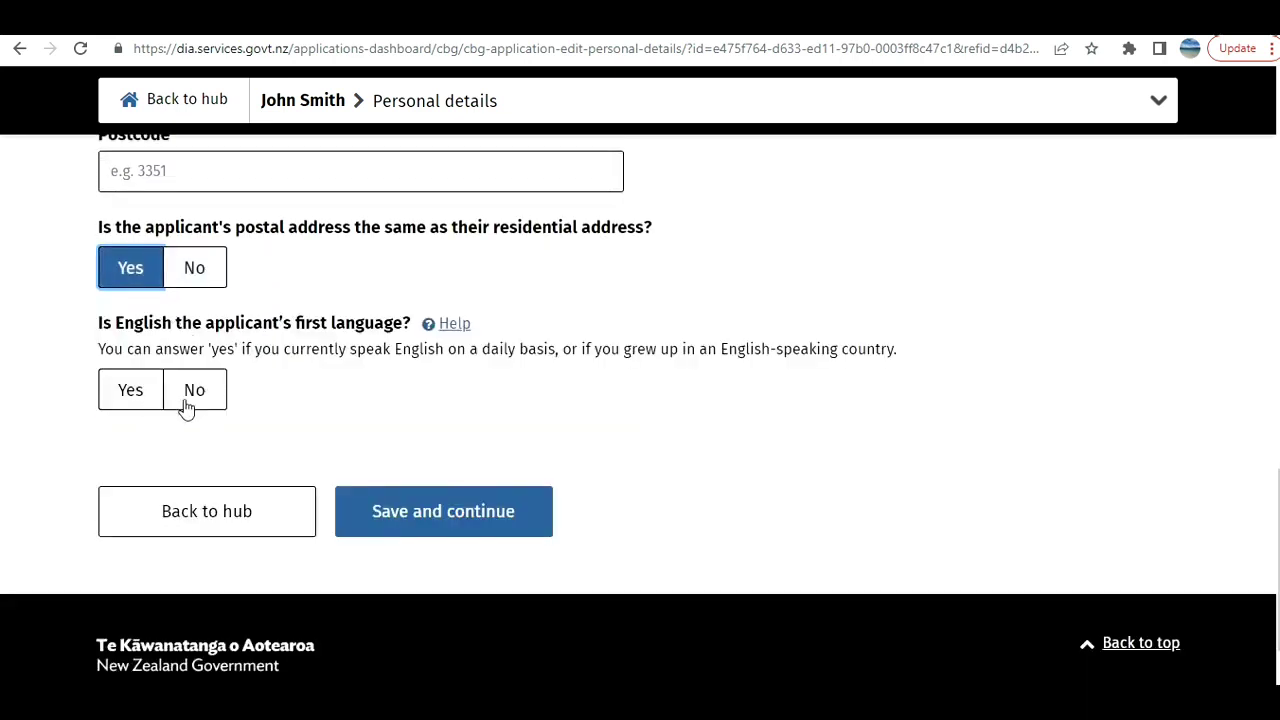
# Answer No to English being the applicant's first language and Yes to being able to converse about everyday things in English
pyautogui.click(205, 397)
pyautogui.scroll(-2, 240, 390)
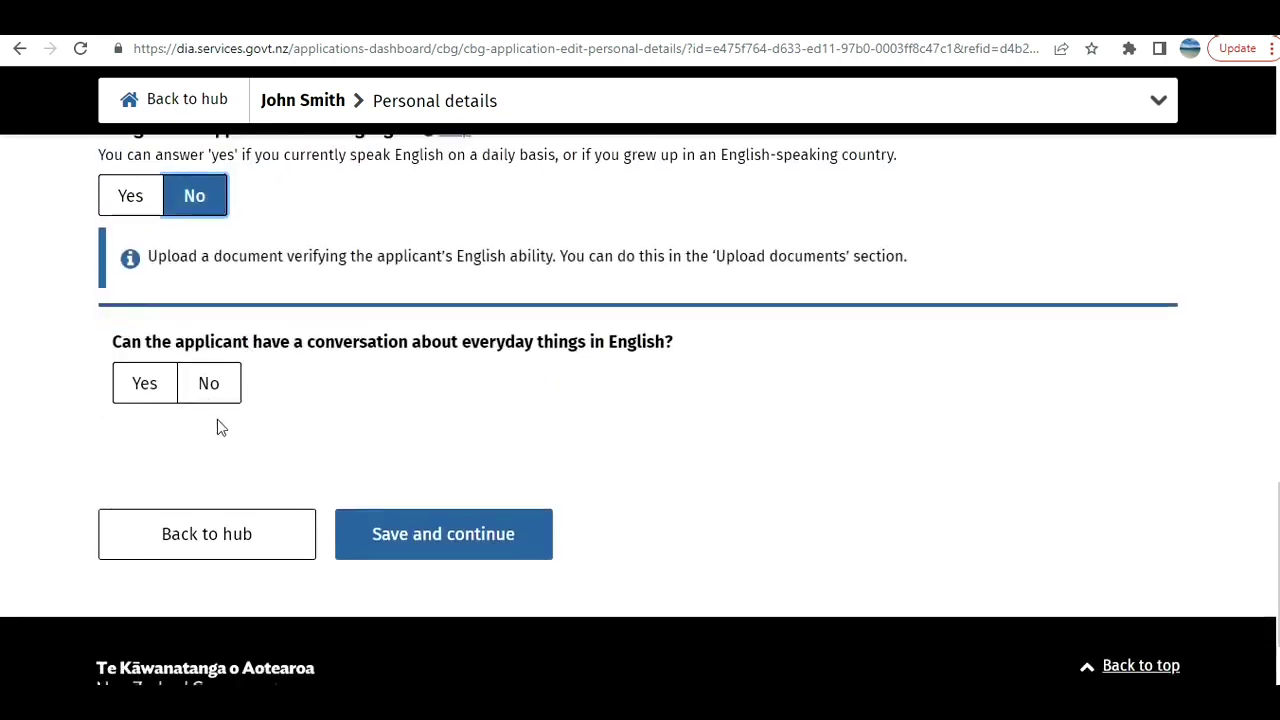
pyautogui.click(138, 383)
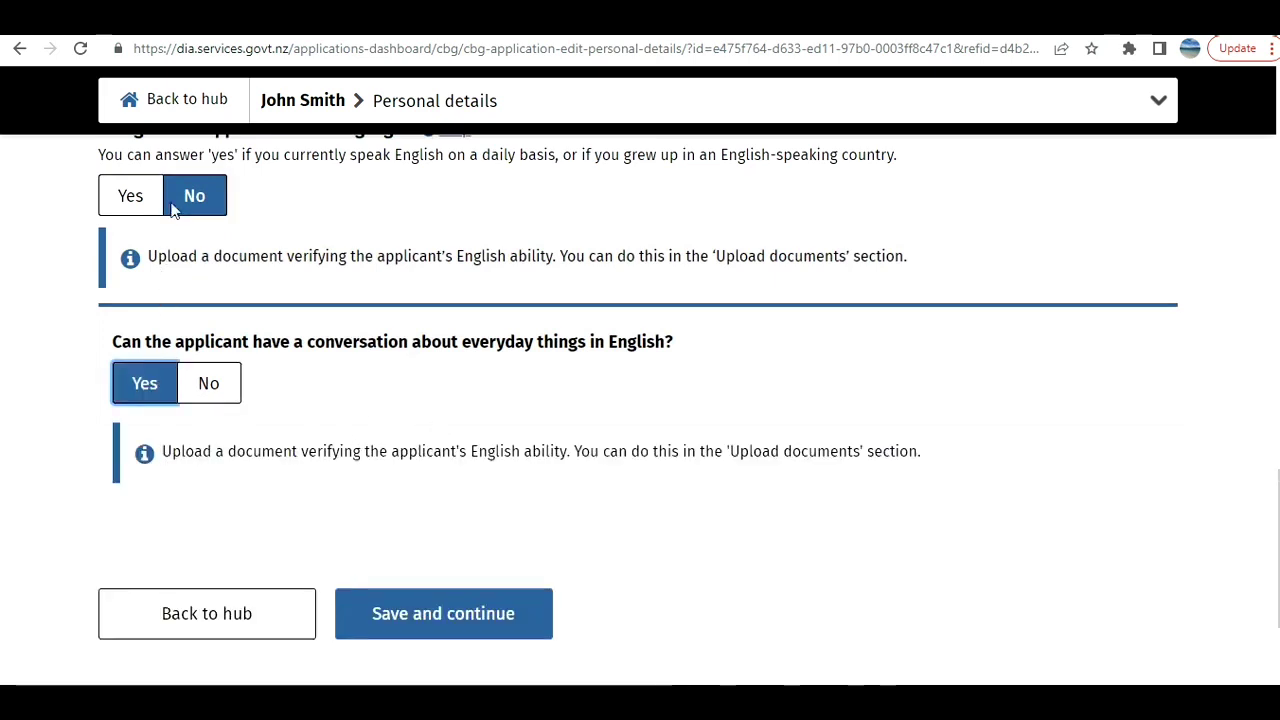
# Look back over the language answers in Personal details, and open the applicant's Relationships section from the application hub
pyautogui.scroll(1, 200, 350)
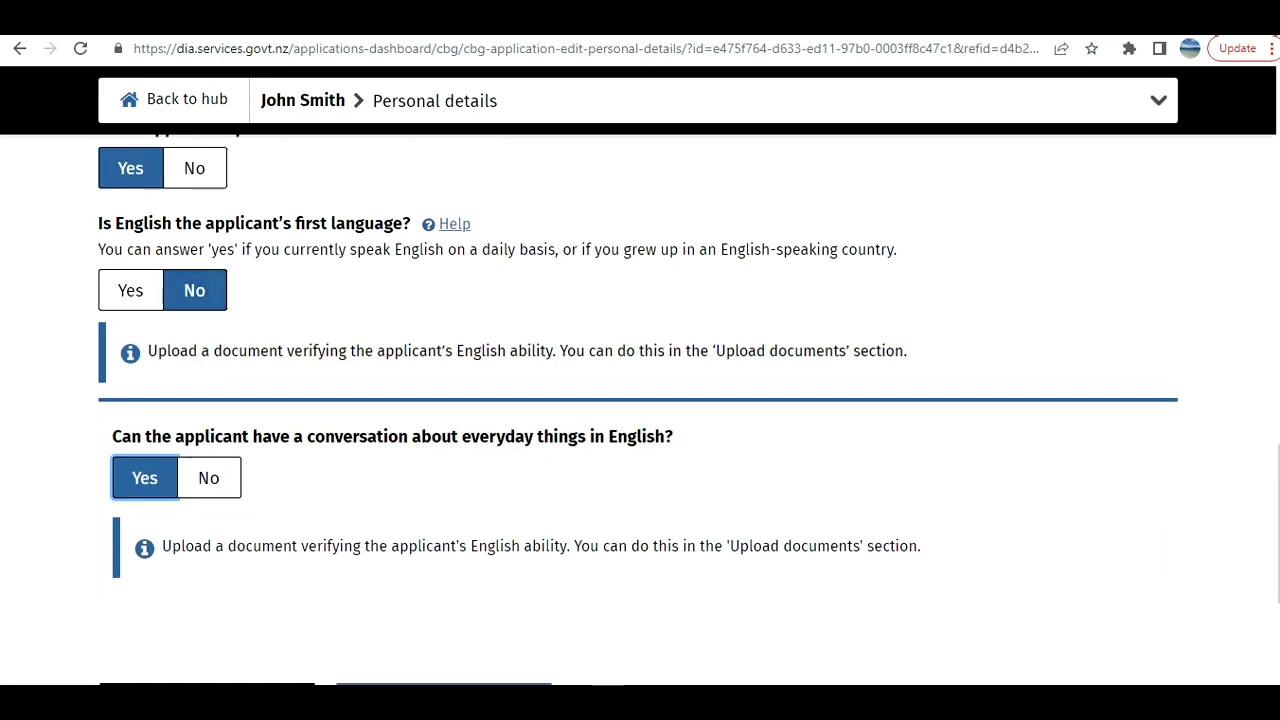
pyautogui.scroll(2, 612, 606)
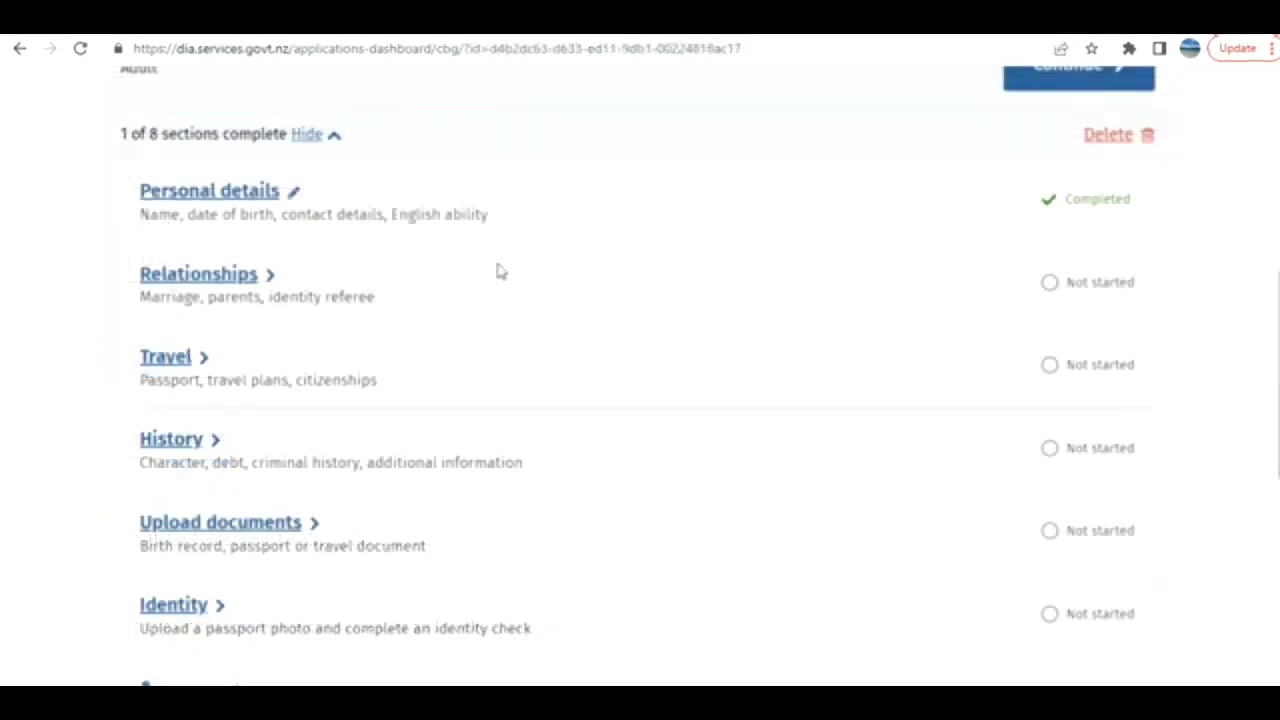
pyautogui.scroll(-3, 500, 271)
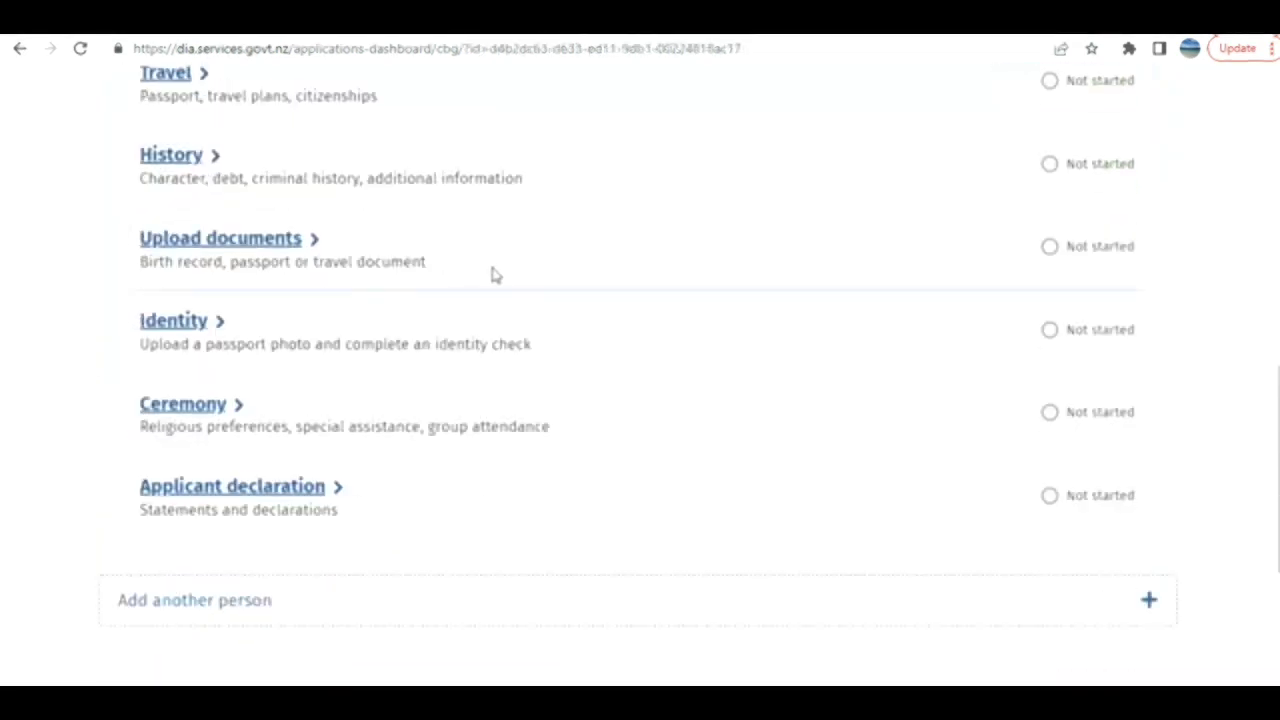
pyautogui.scroll(3, 493, 274)
pyautogui.click(207, 276)
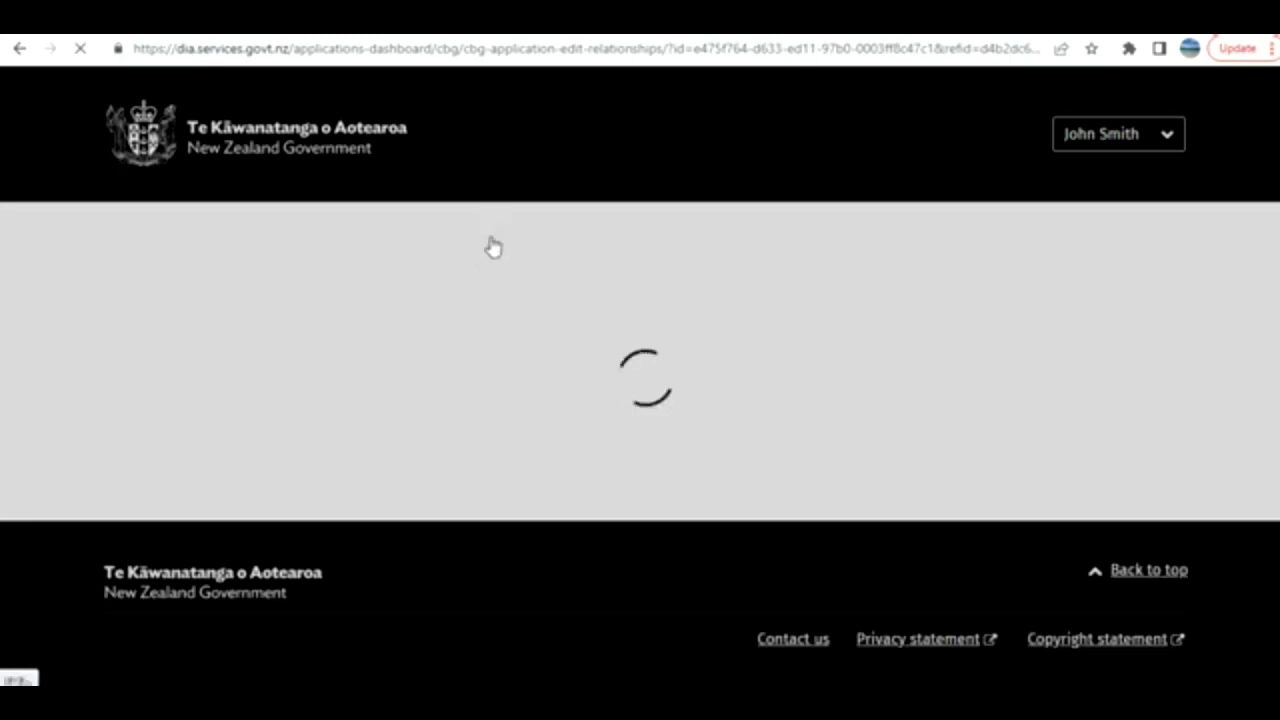
# Answer No to marriage or civil union and look through the parent and identity referee fields before returning to the hub without saving
pyautogui.scroll(-2, 491, 251)
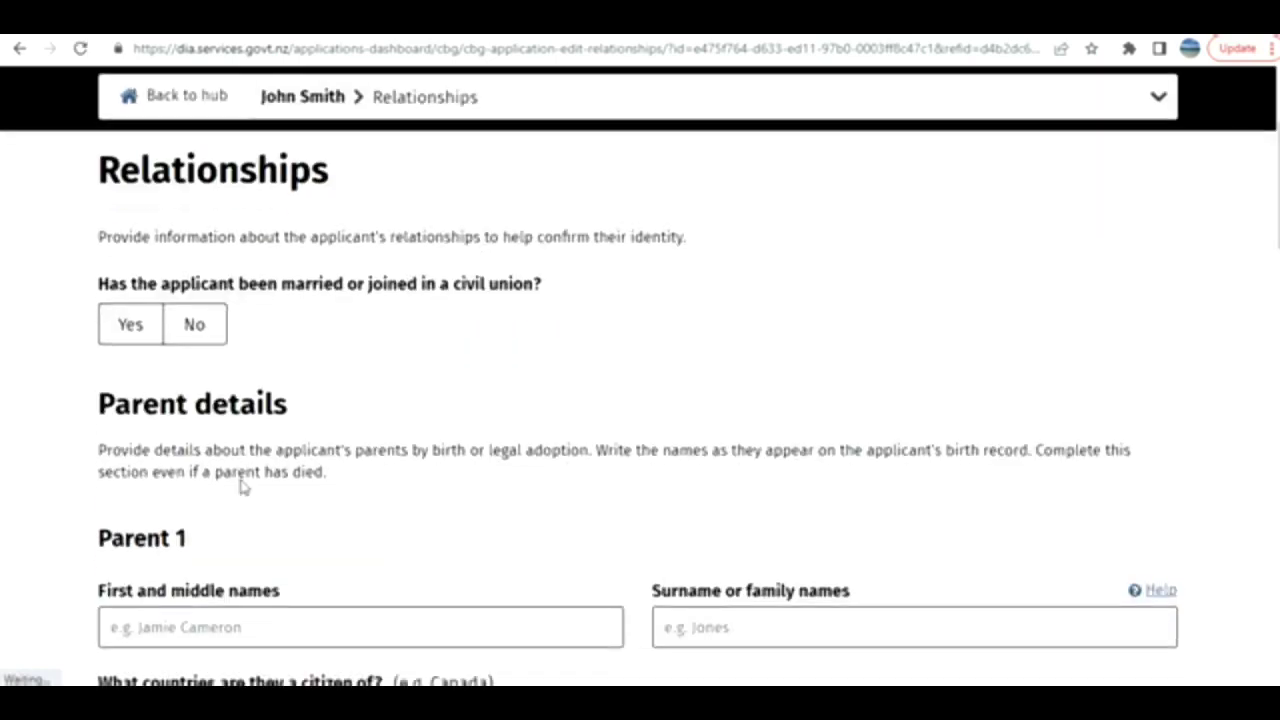
pyautogui.click(194, 324)
pyautogui.scroll(-4, 491, 380)
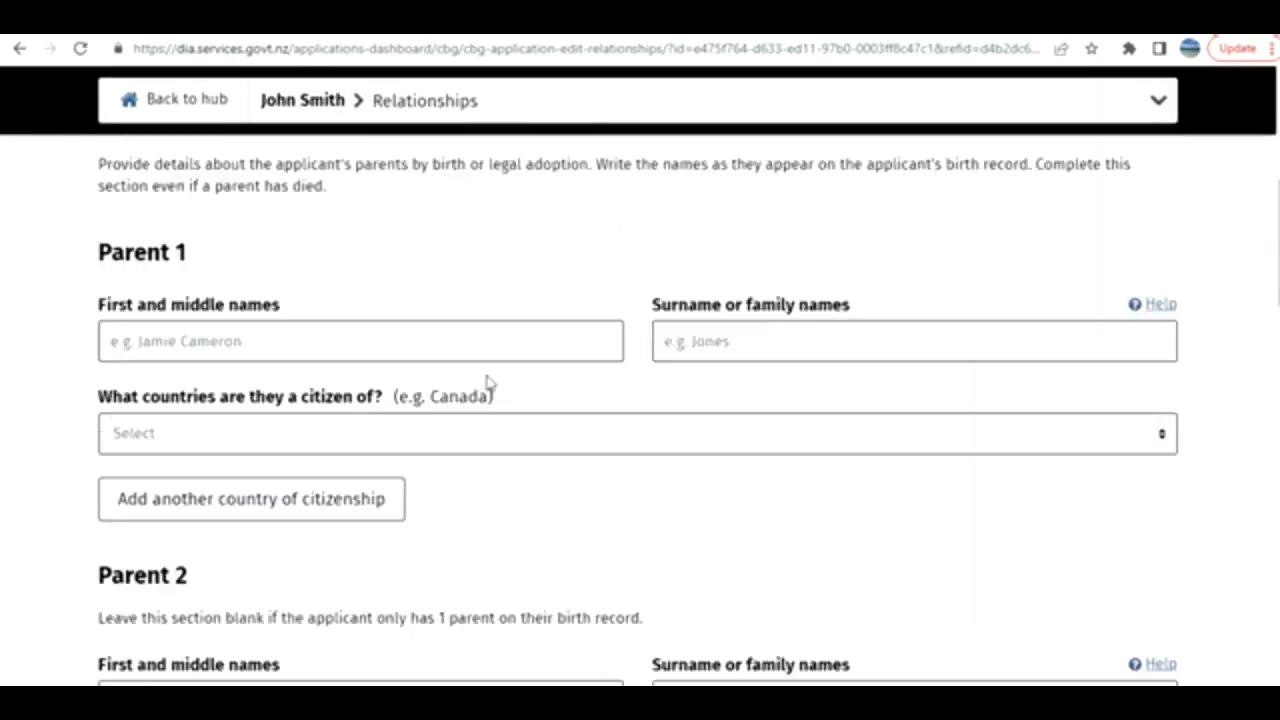
pyautogui.scroll(-6, 465, 382)
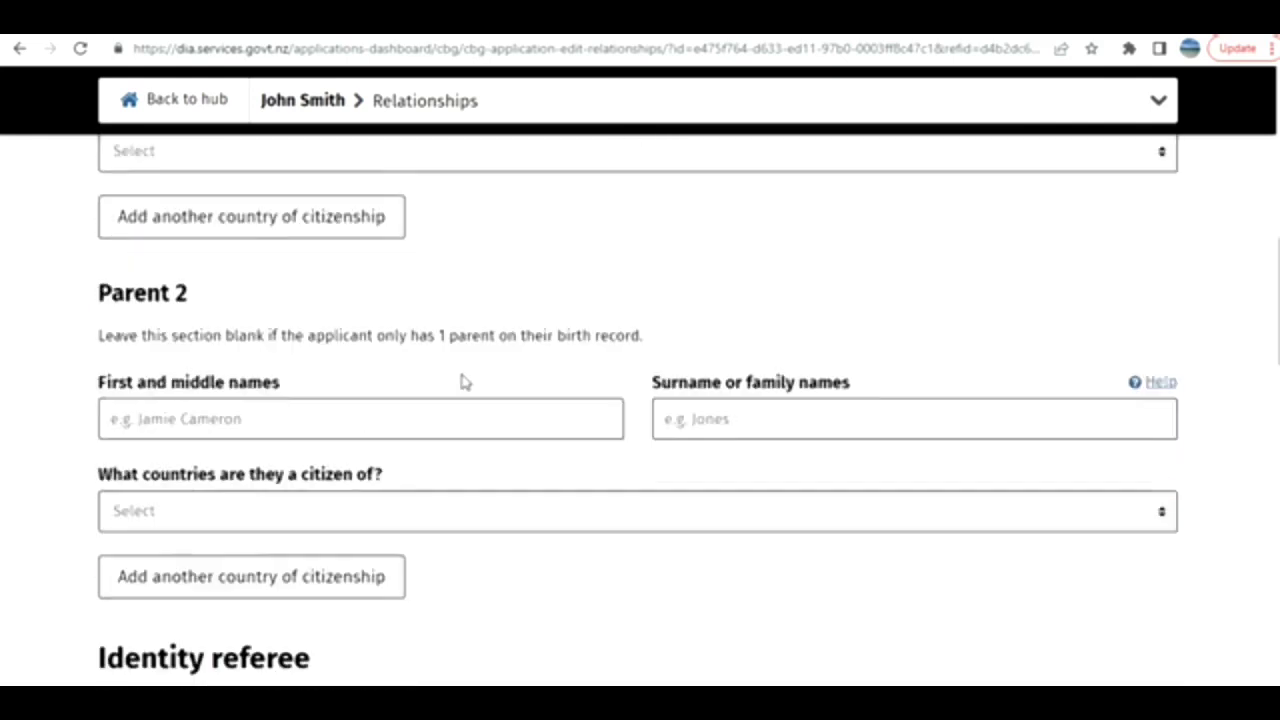
pyautogui.scroll(-5, 492, 418)
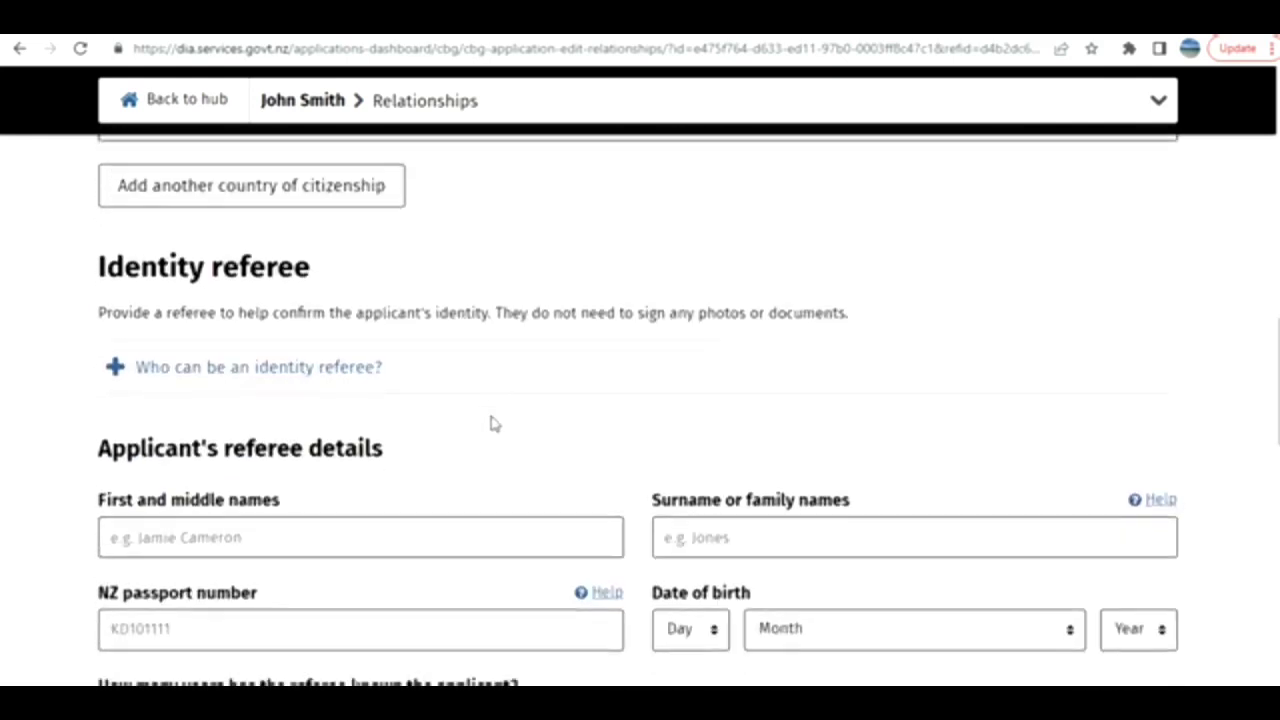
pyautogui.scroll(-6, 464, 407)
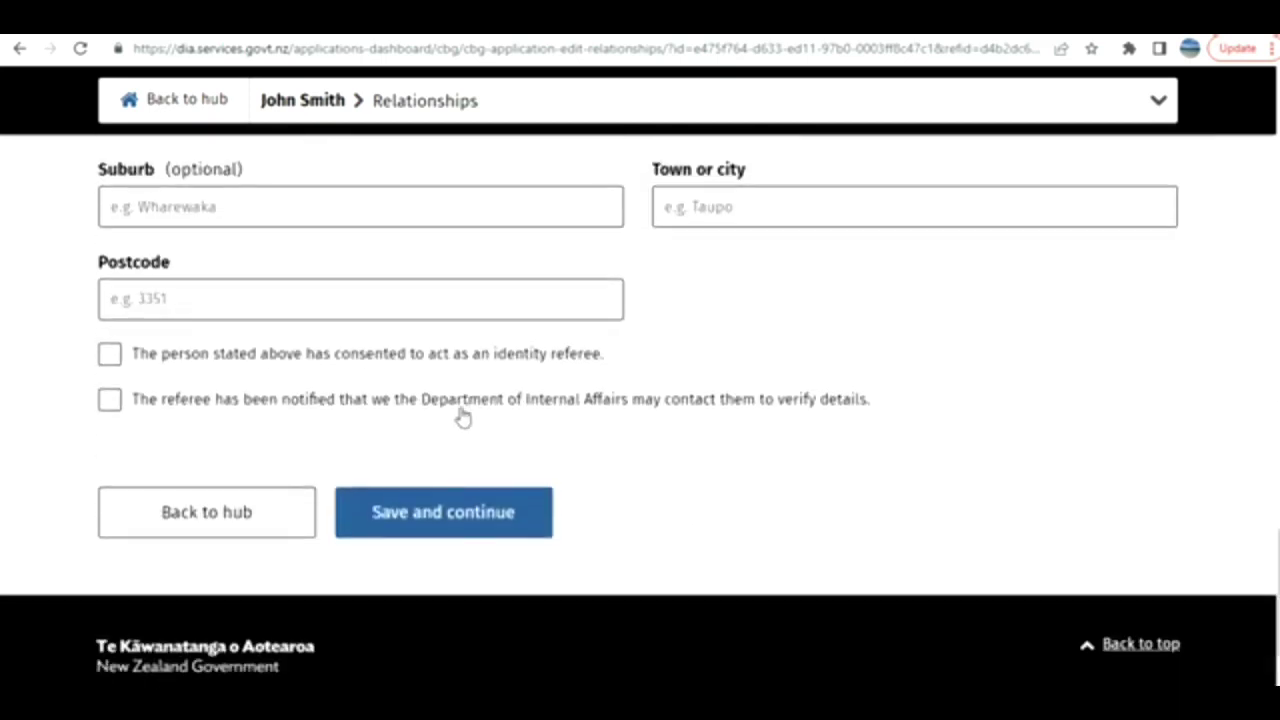
pyautogui.click(249, 523)
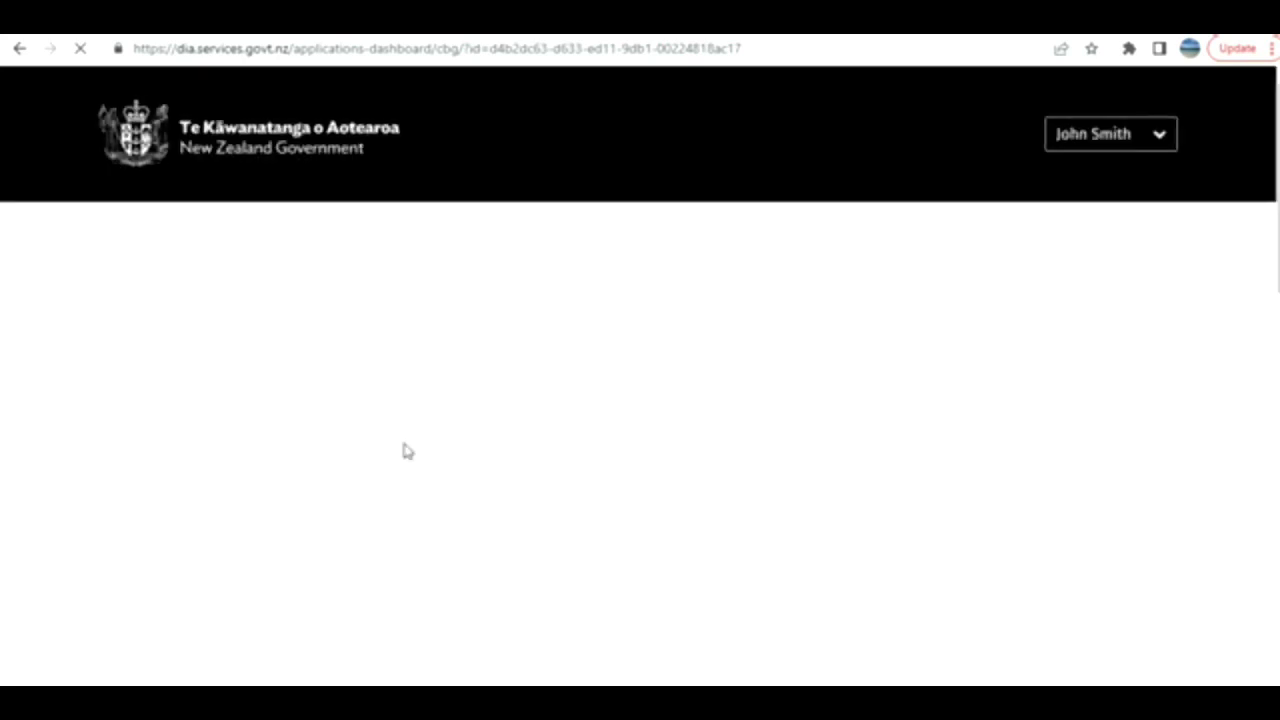
# In the Travel section, answer No to travel planned outside New Zealand in the next 12 months, and return to the hub without saving
pyautogui.scroll(-3, 408, 449)
pyautogui.scroll(-1, 330, 442)
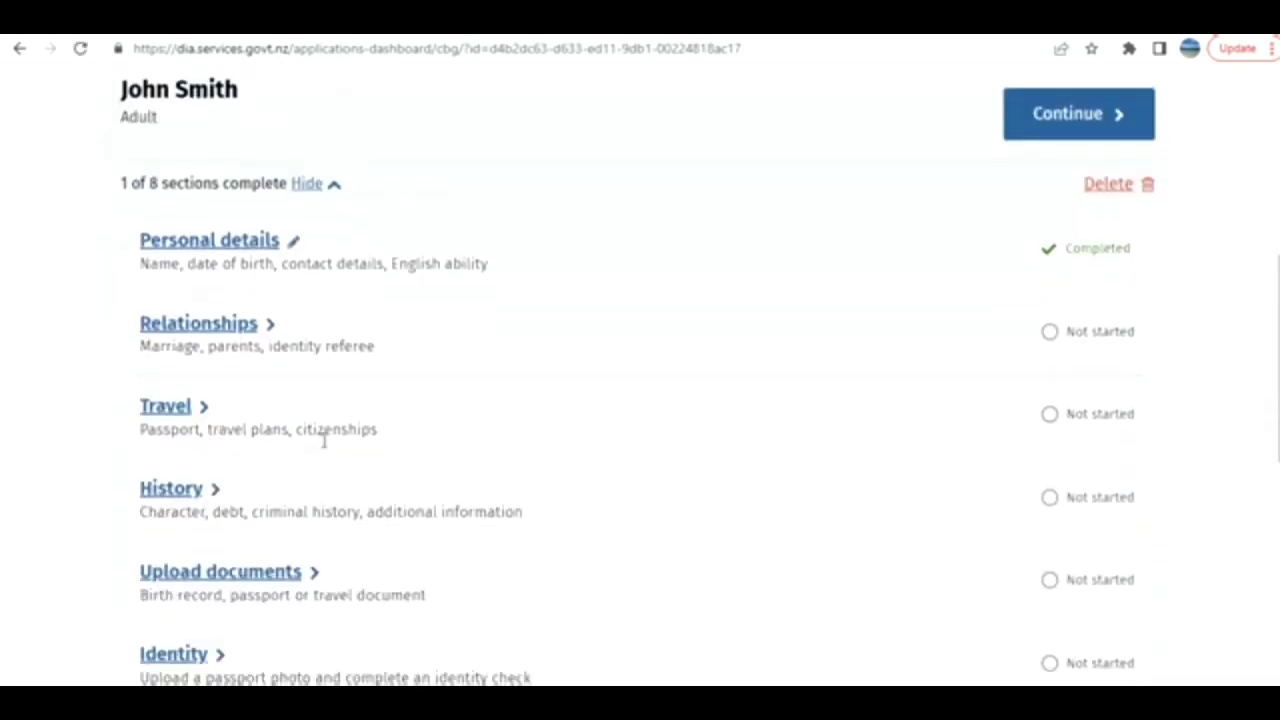
pyautogui.click(160, 412)
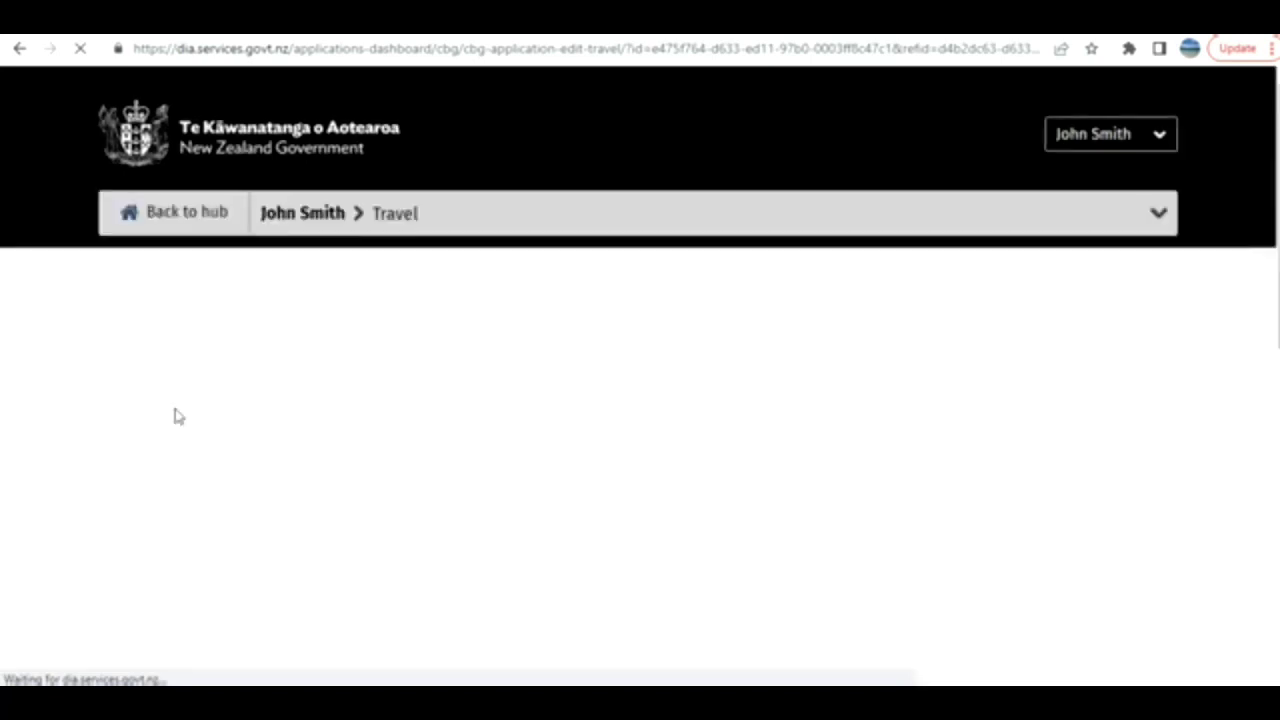
pyautogui.scroll(-2, 264, 427)
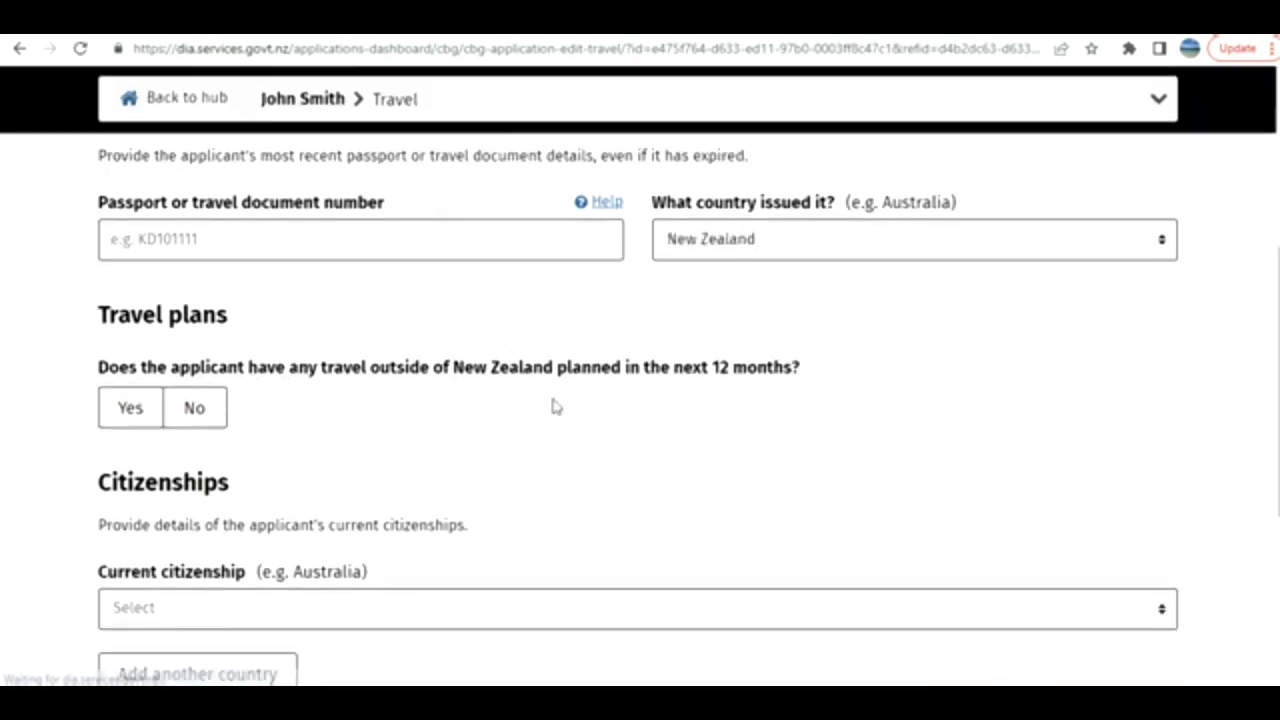
pyautogui.click(183, 407)
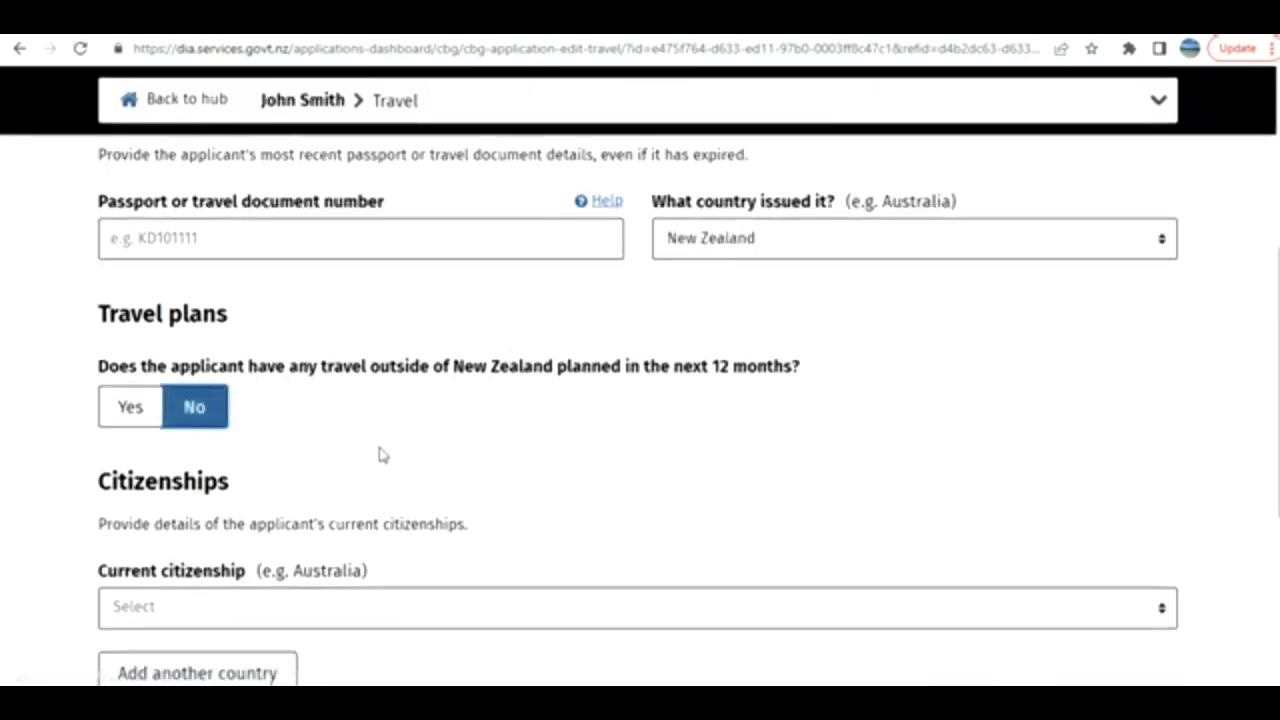
pyautogui.scroll(-4, 375, 451)
pyautogui.scroll(1, 290, 293)
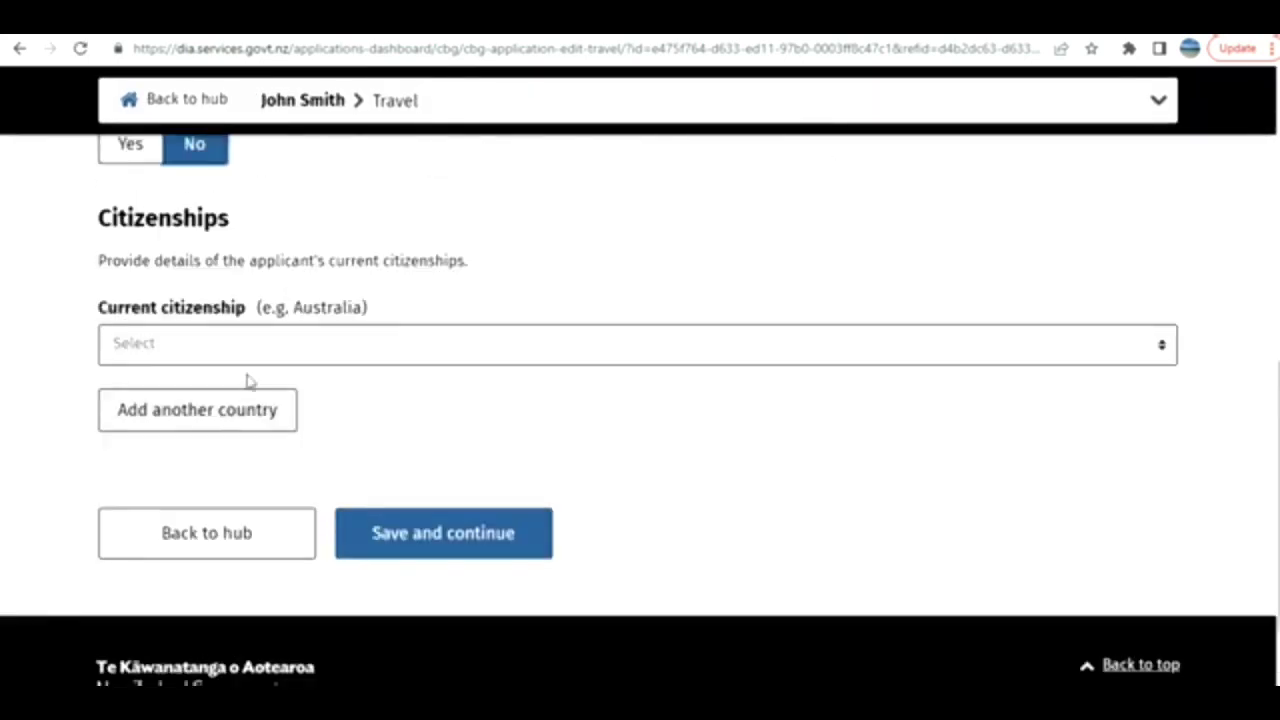
pyautogui.click(230, 541)
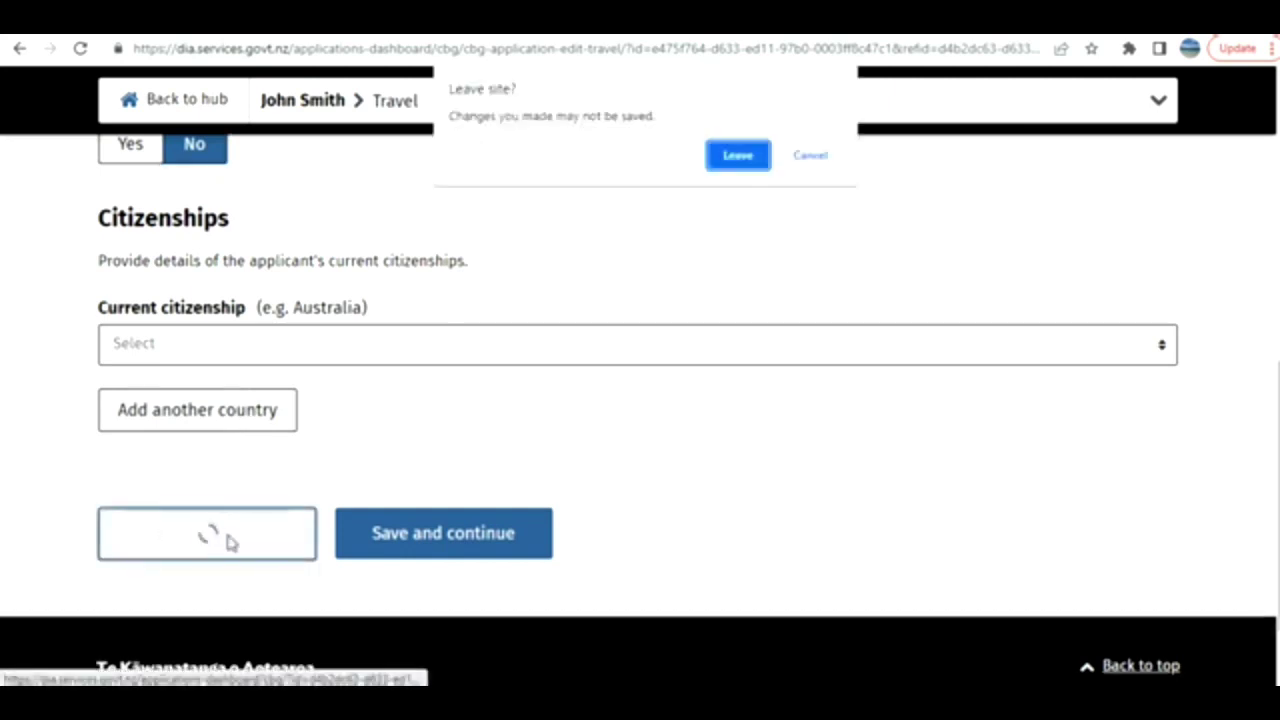
pyautogui.click(738, 156)
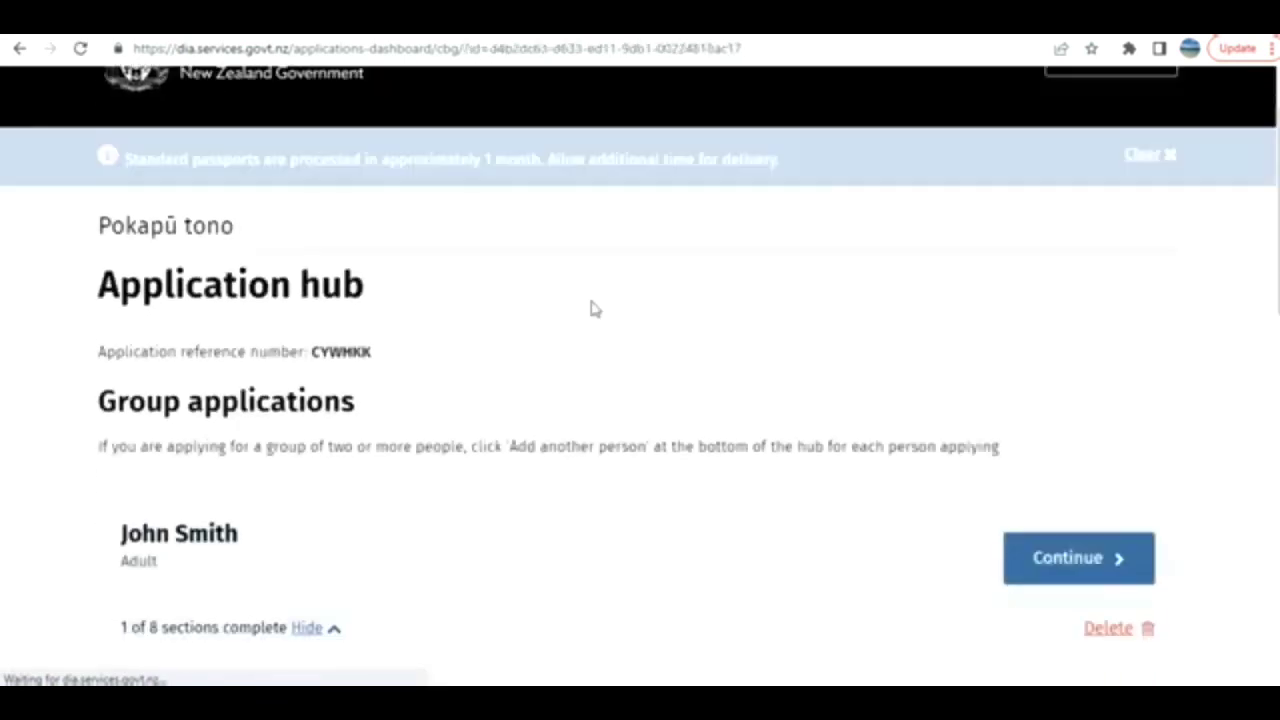
# In the History section, answer No to the Character assessment questions on legal action, money owed to government agencies and false immigration information
pyautogui.scroll(-6, 591, 309)
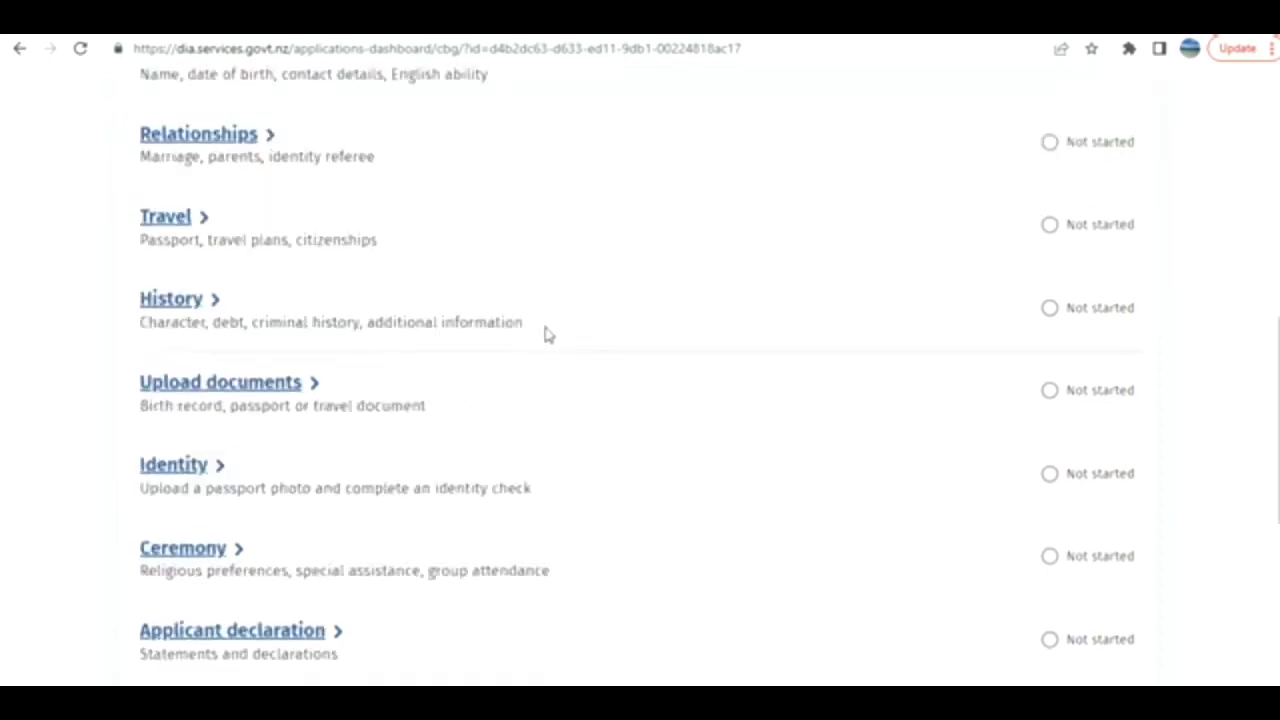
pyautogui.click(175, 303)
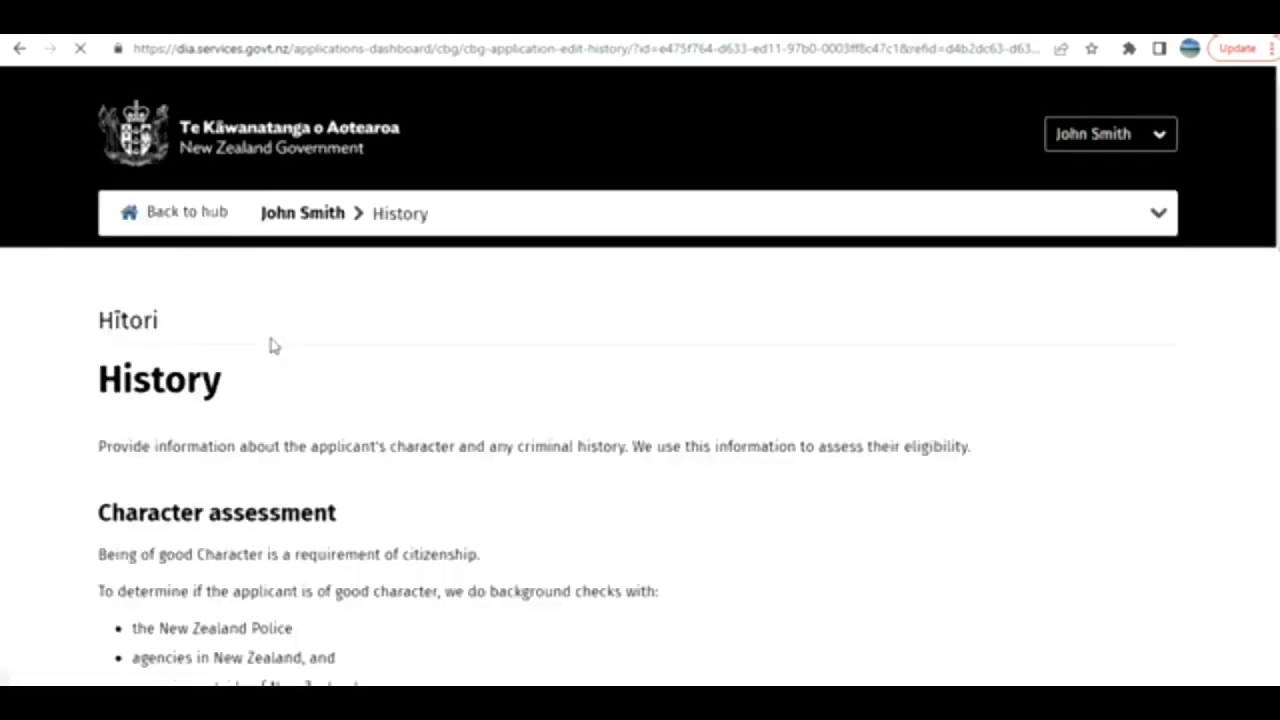
pyautogui.scroll(-4, 271, 344)
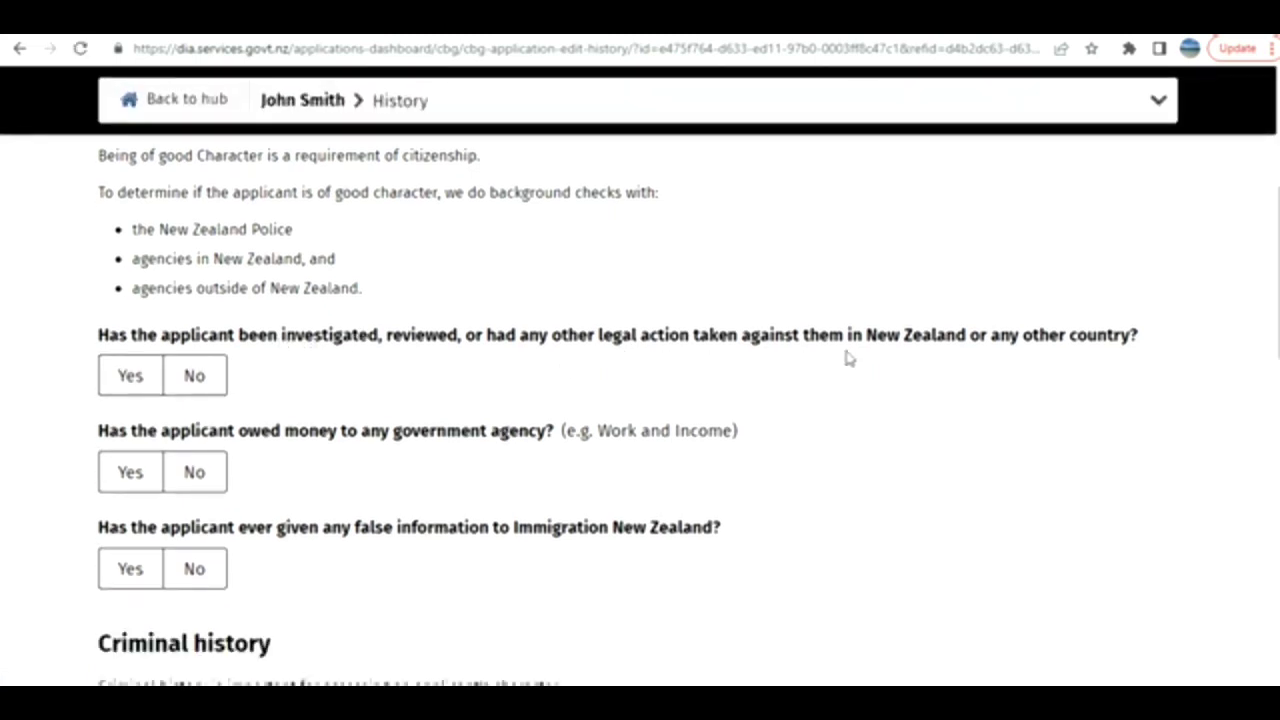
pyautogui.click(190, 374)
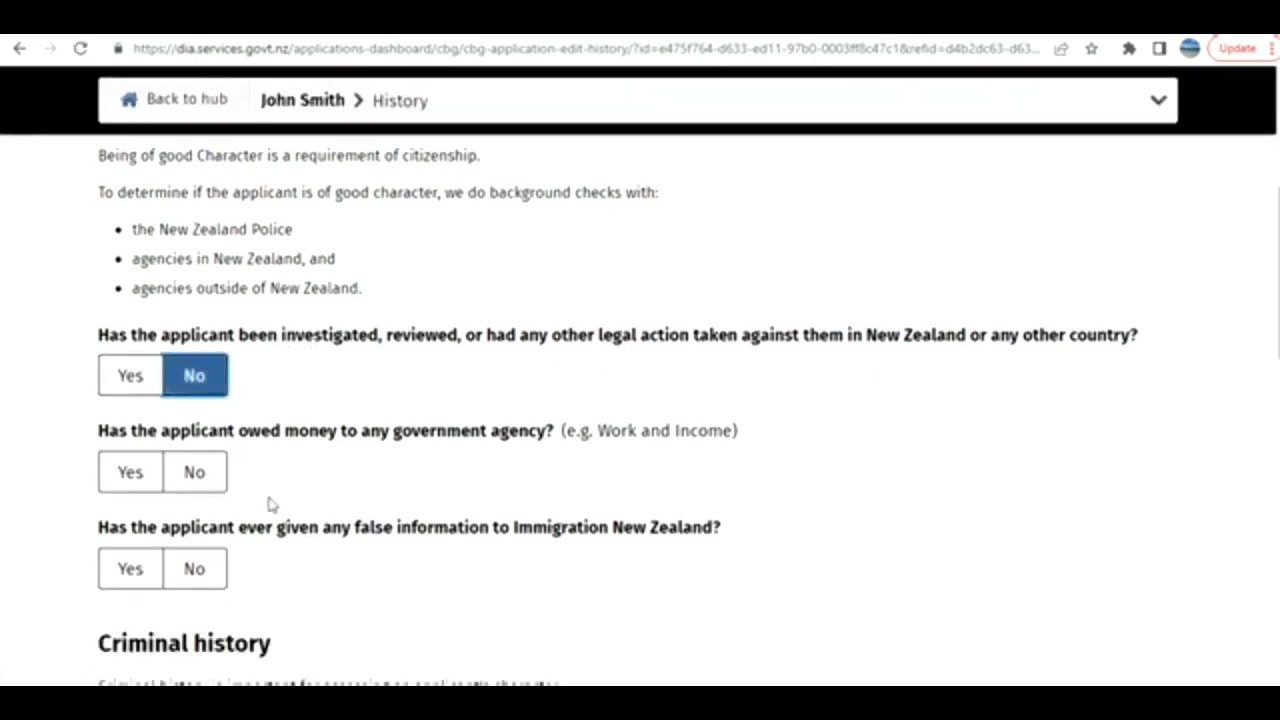
pyautogui.click(205, 472)
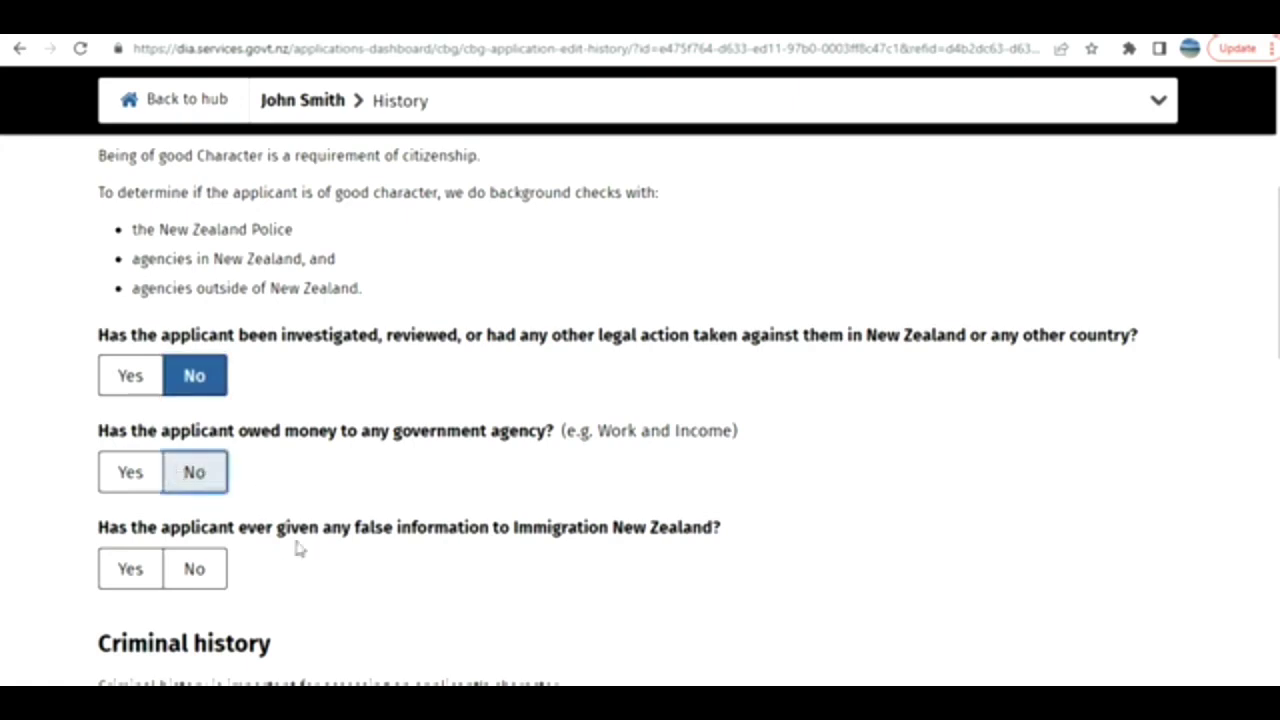
pyautogui.click(200, 570)
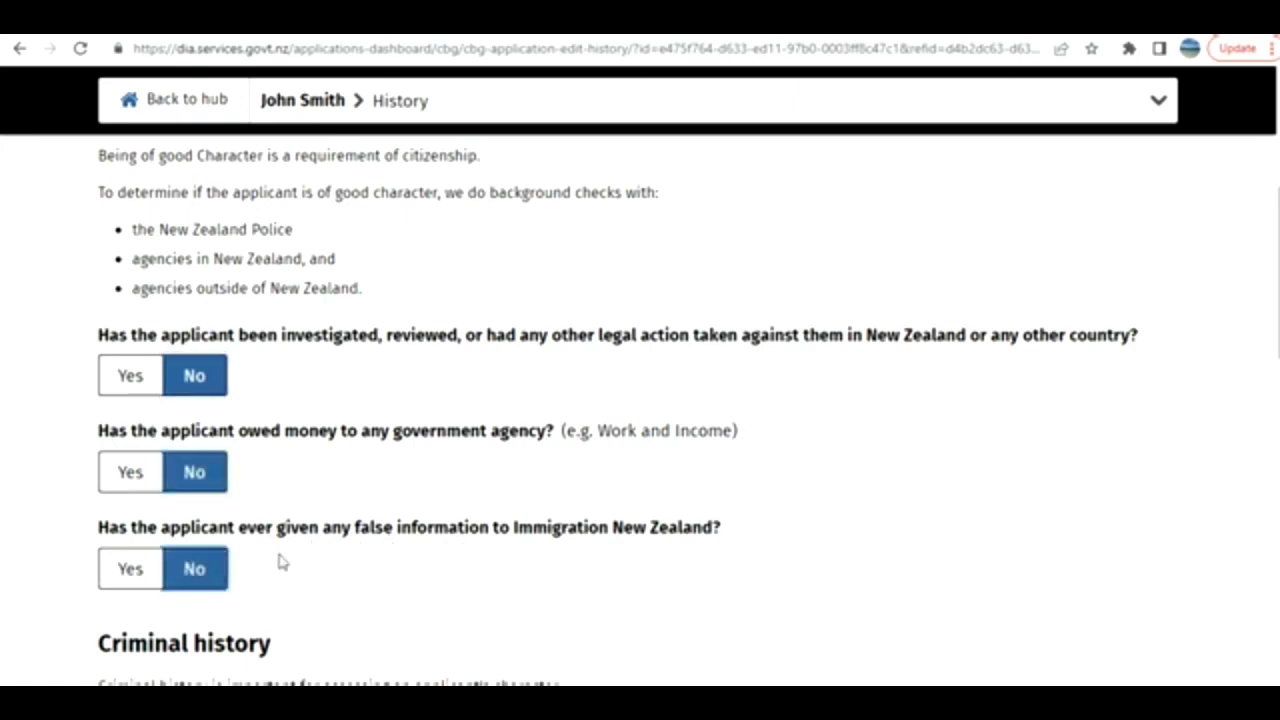
# Answer No to all six Criminal history questions, from convictions through to war crimes or crimes against humanity
pyautogui.scroll(-4, 282, 560)
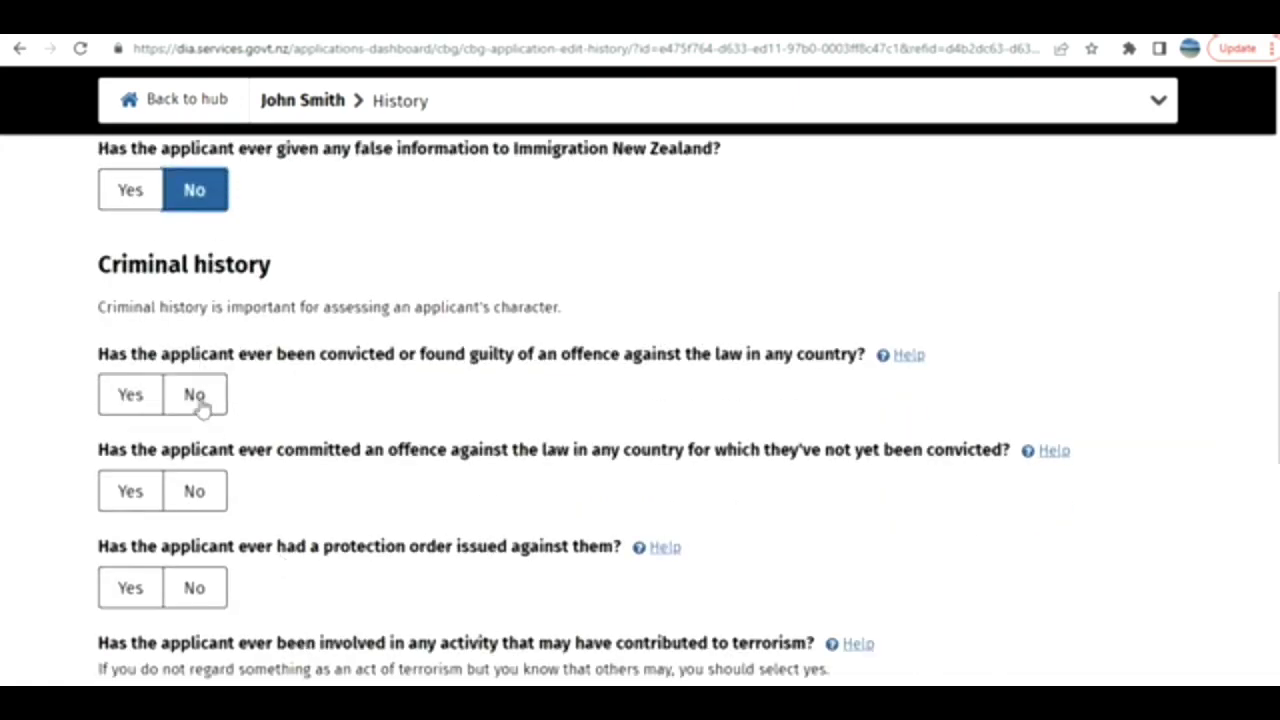
pyautogui.click(200, 400)
pyautogui.click(192, 492)
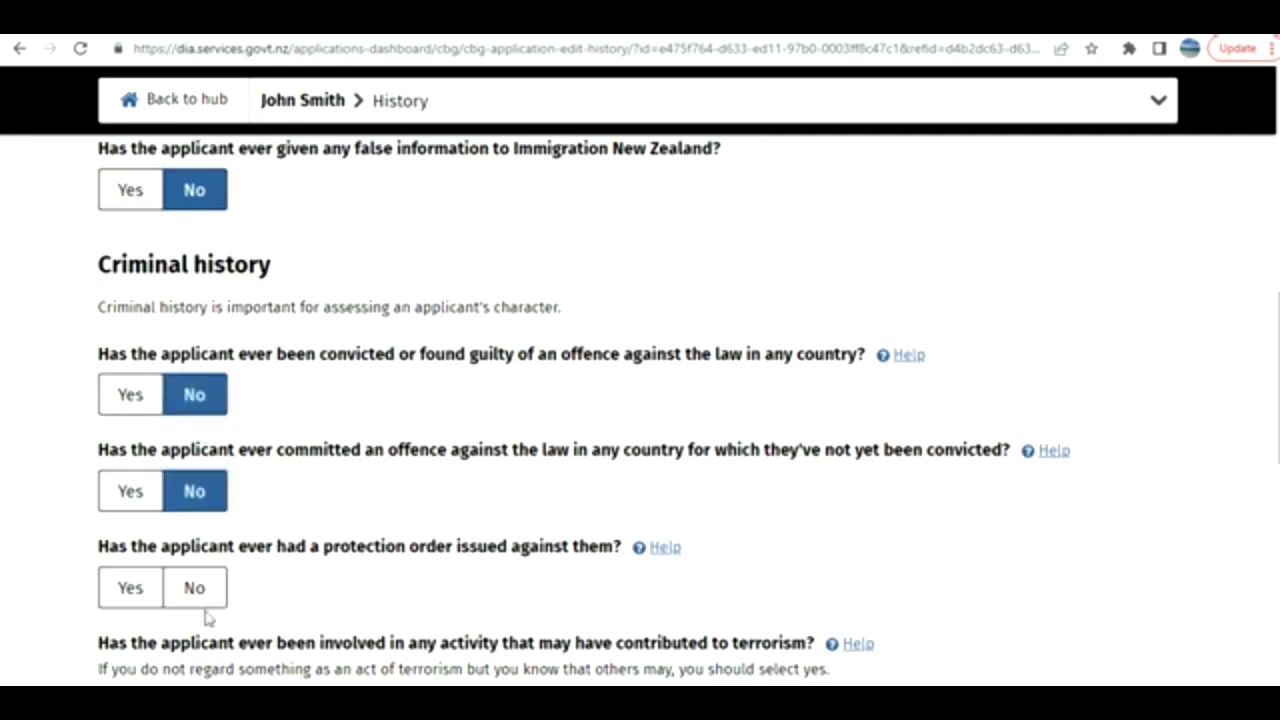
pyautogui.click(200, 586)
pyautogui.scroll(-3, 298, 525)
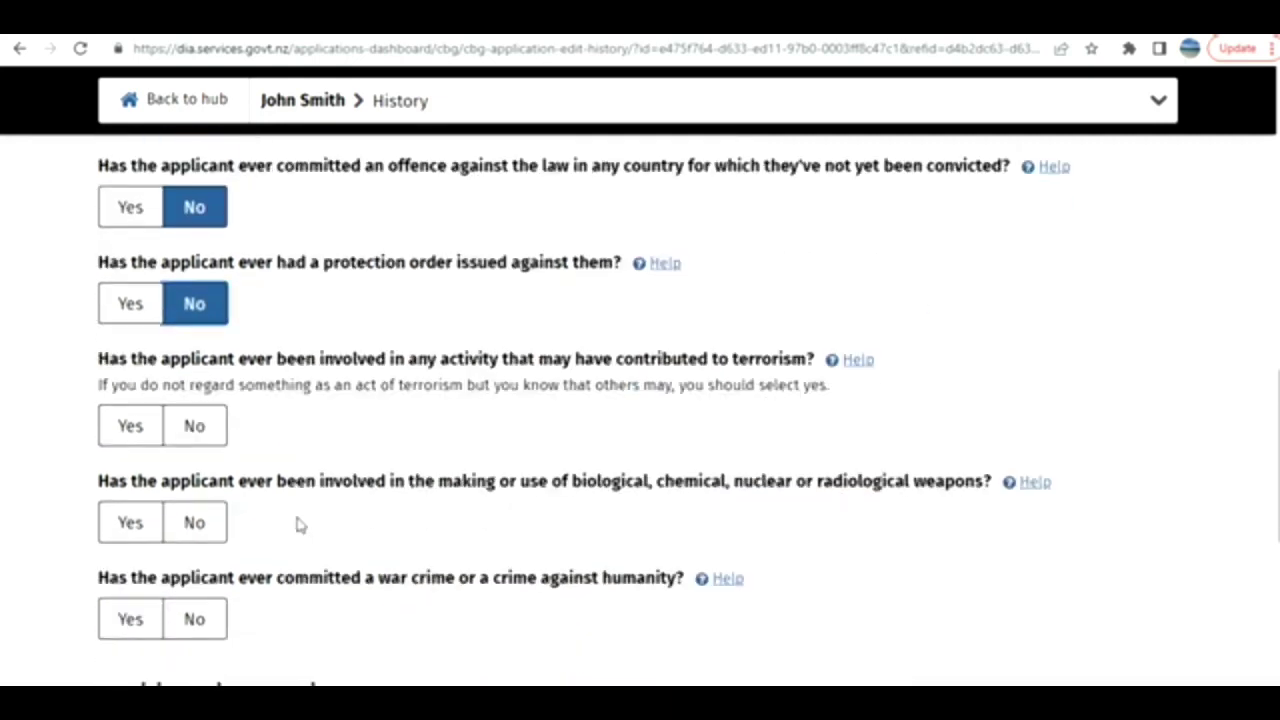
pyautogui.click(205, 426)
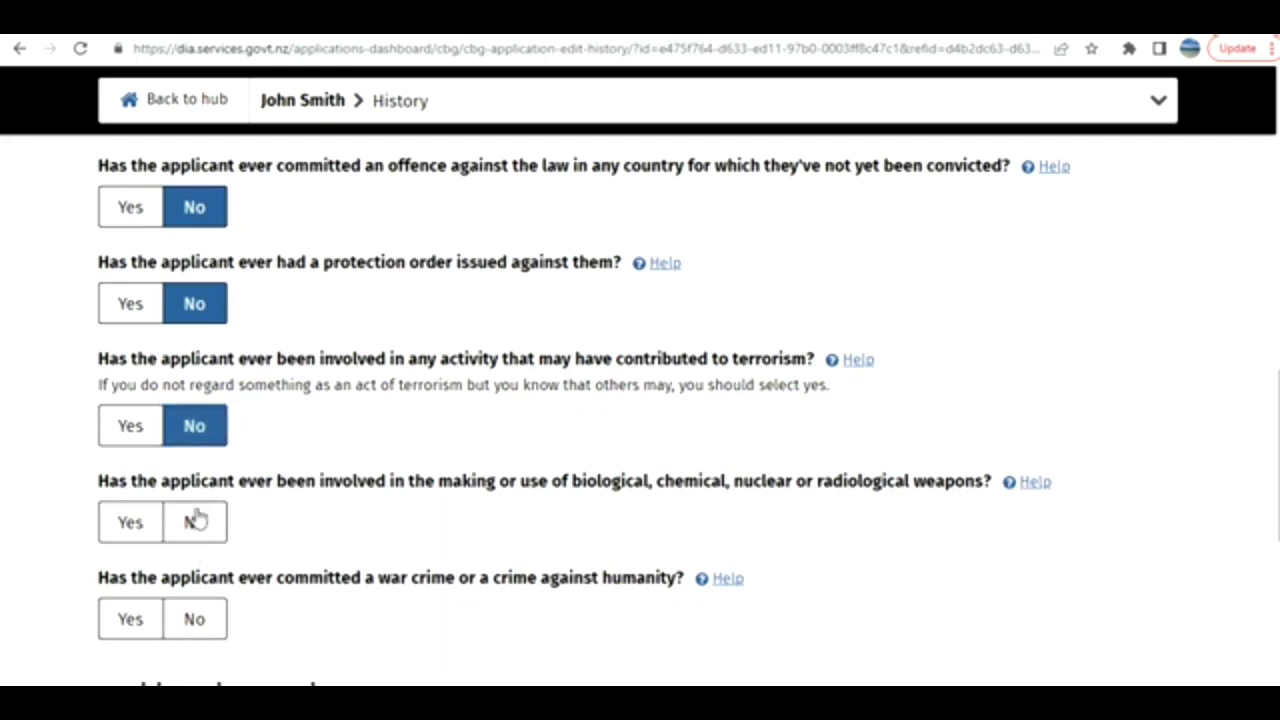
pyautogui.click(196, 519)
pyautogui.click(204, 618)
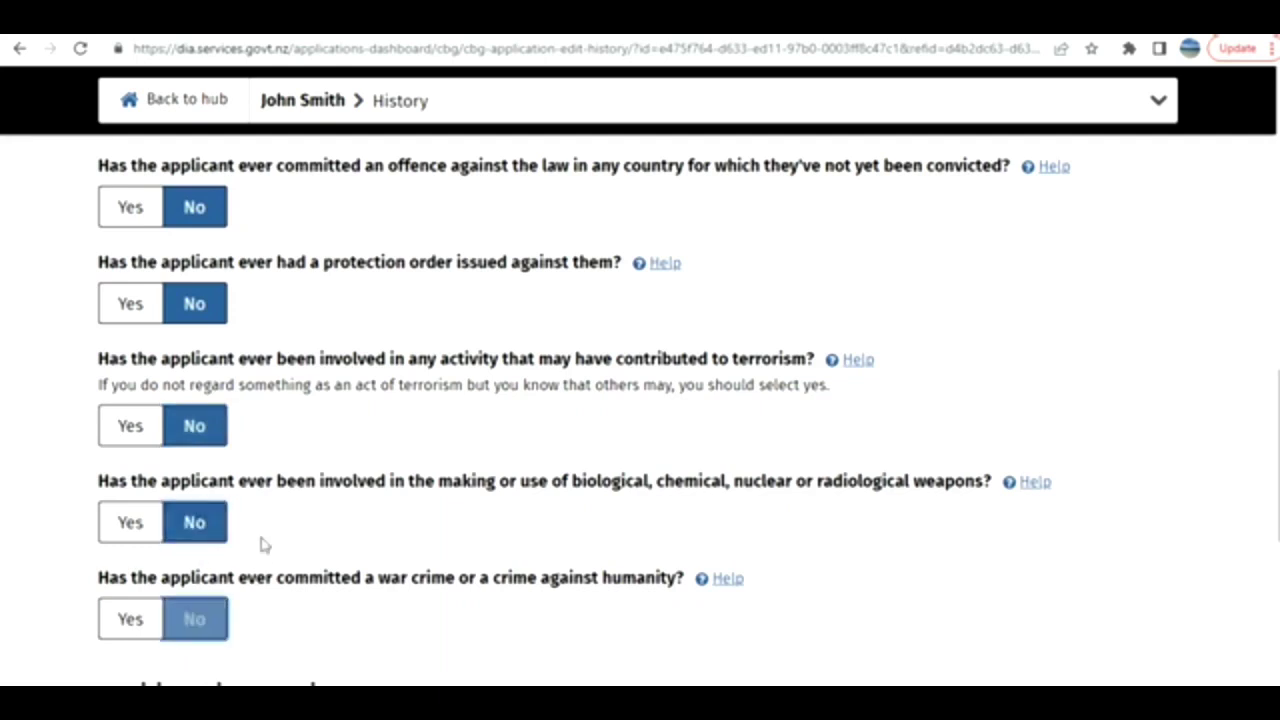
# Answer No to anything else that might affect the application, and save the History section
pyautogui.scroll(-5, 263, 543)
pyautogui.click(207, 319)
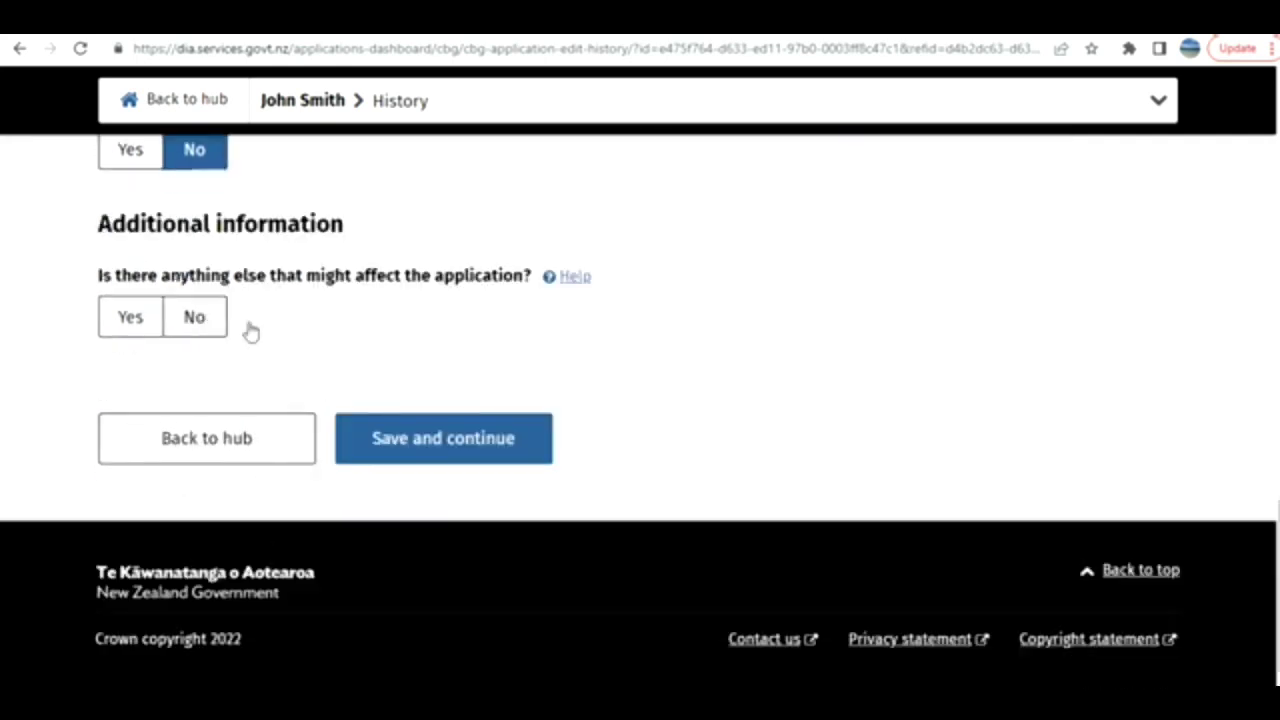
pyautogui.click(423, 451)
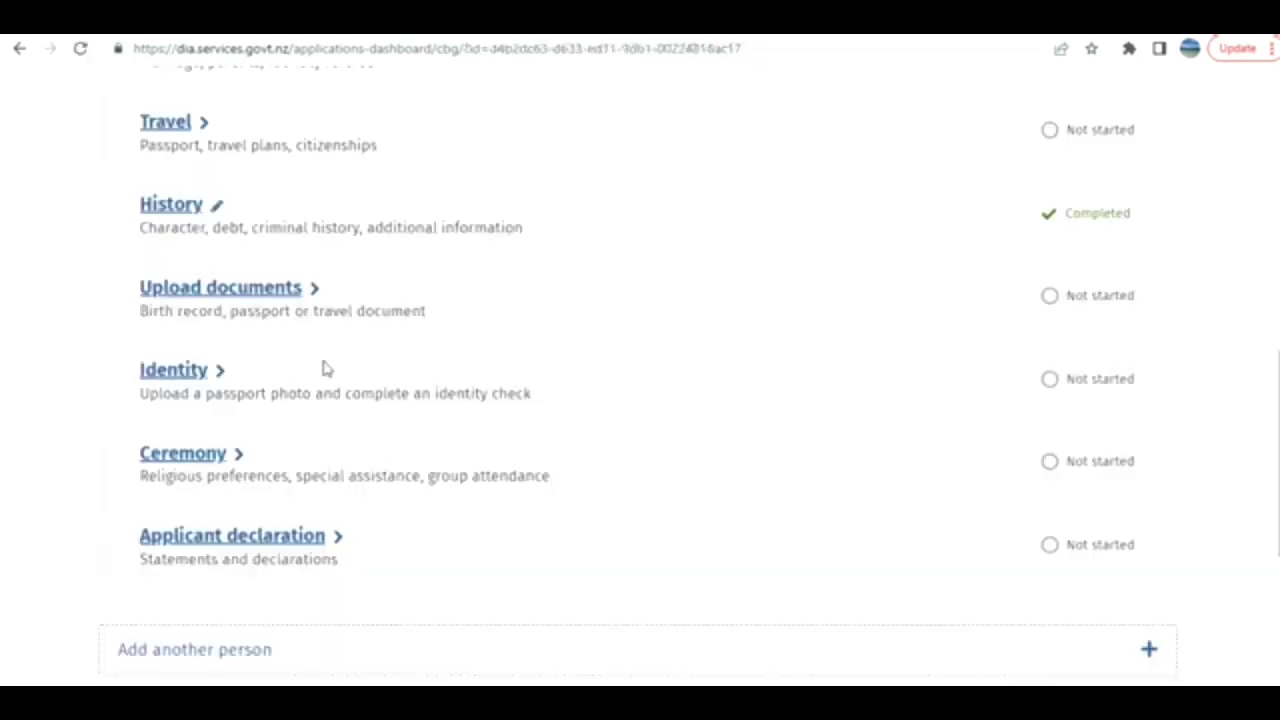
# Open the Upload documents section and review its upload requirements, from the travel document to proof of ability to speak English
pyautogui.click(252, 289)
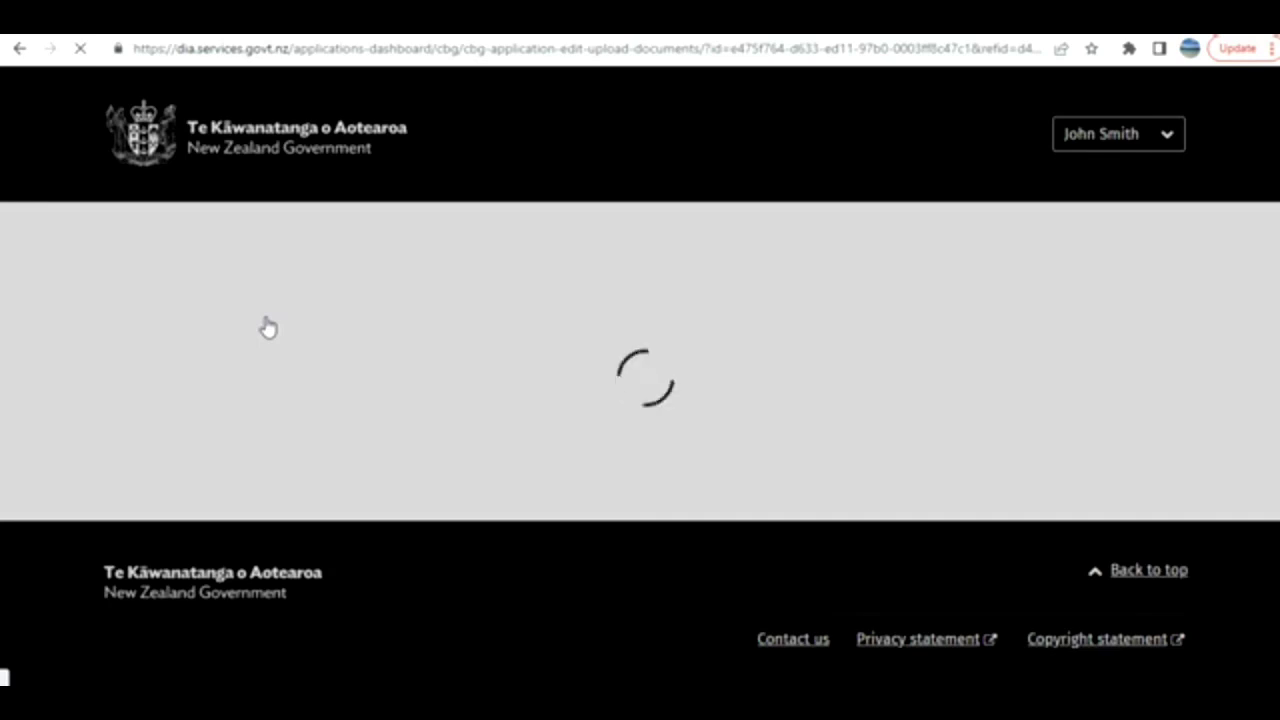
pyautogui.scroll(-4, 260, 400)
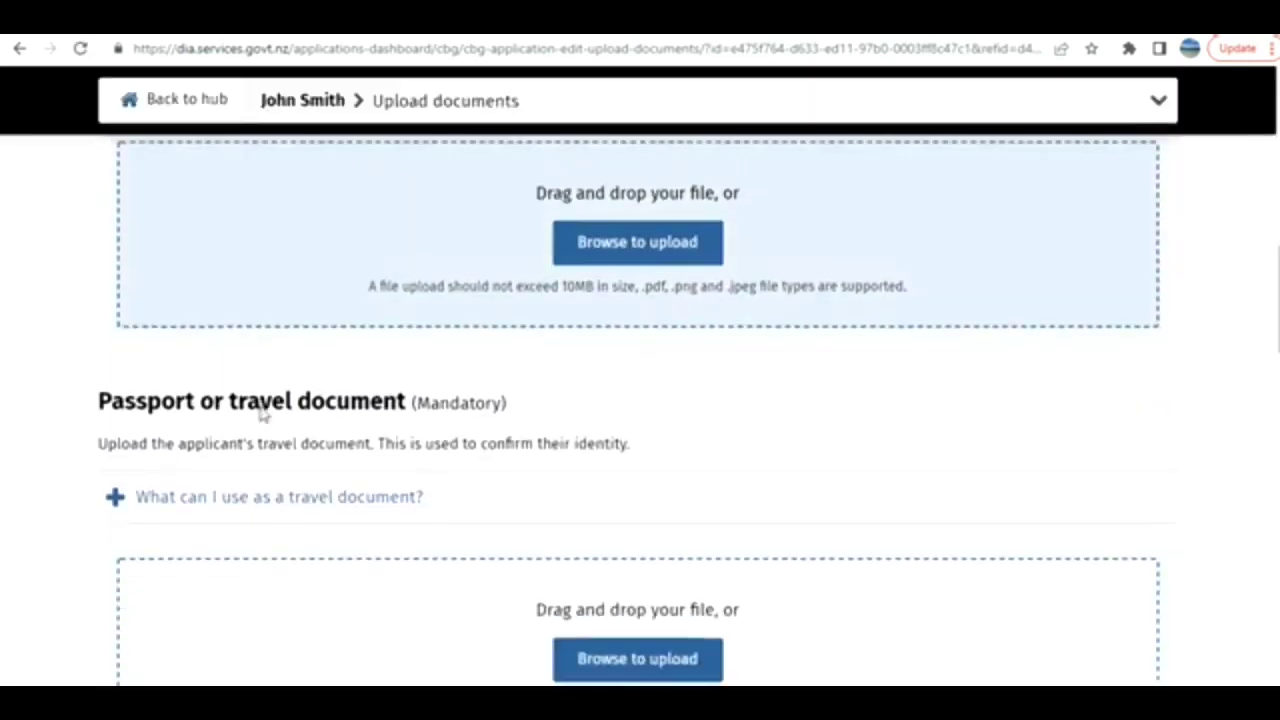
pyautogui.scroll(-7, 260, 416)
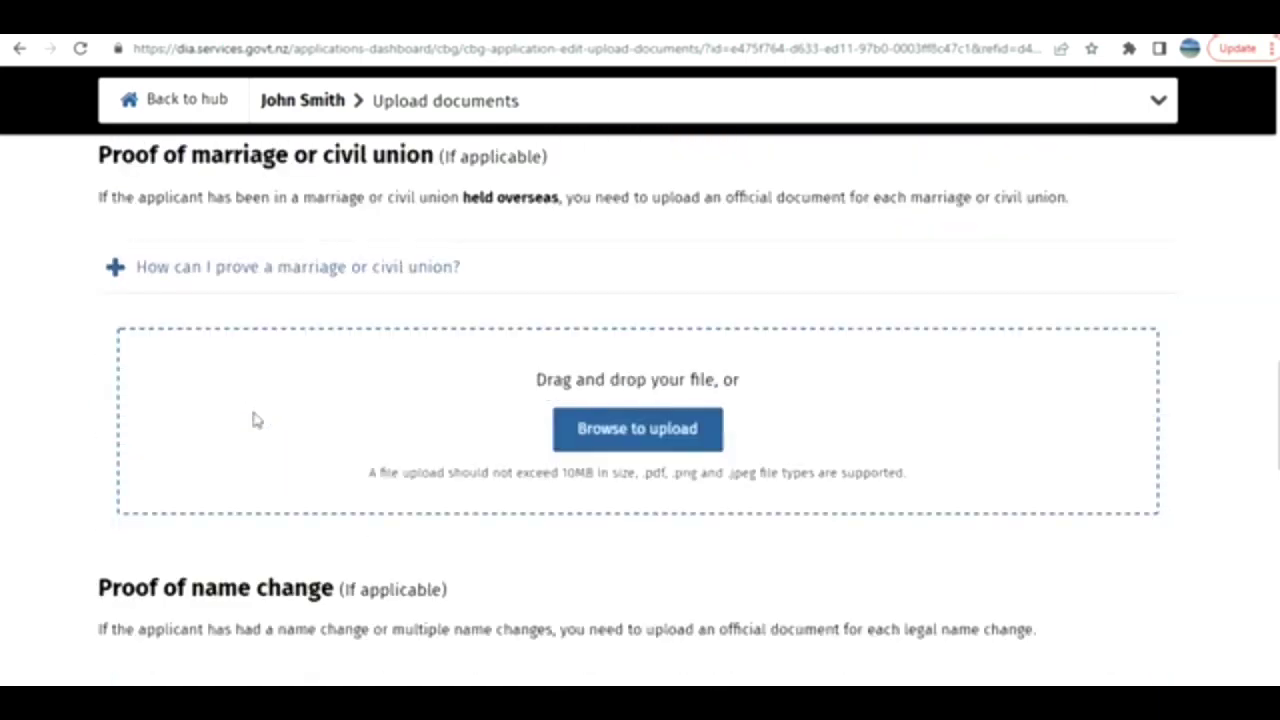
pyautogui.scroll(-3, 289, 234)
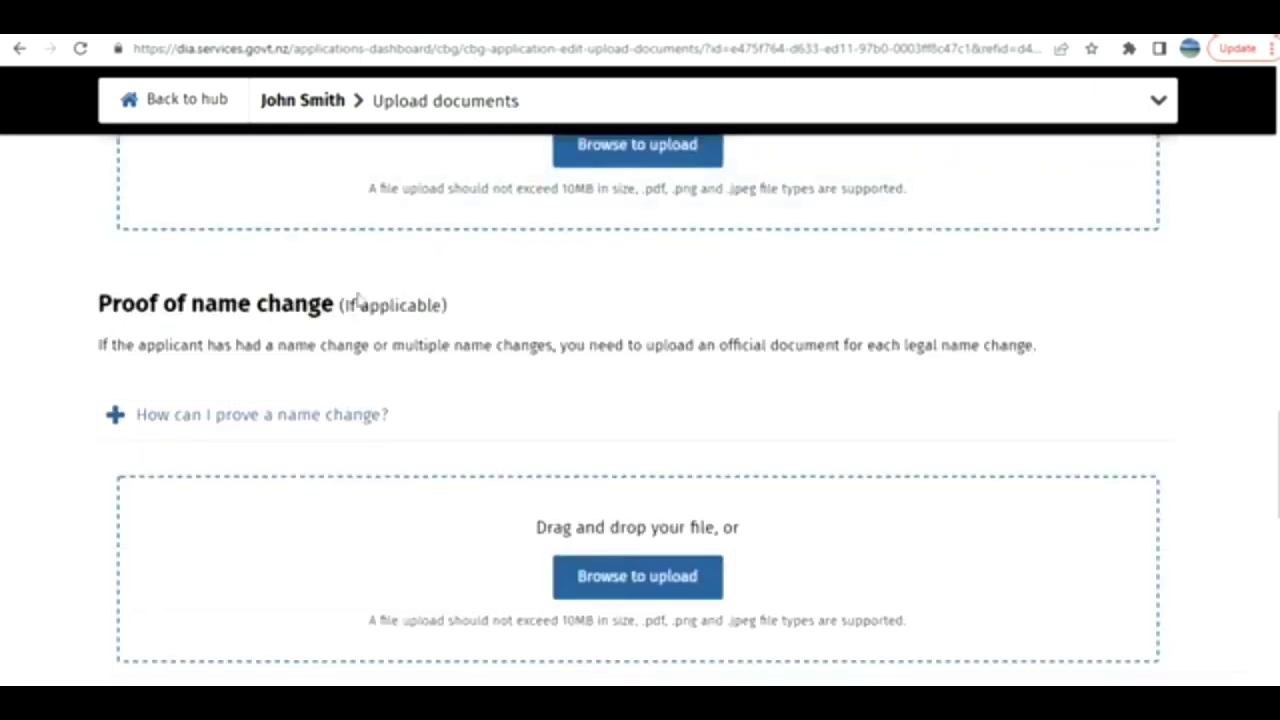
pyautogui.scroll(-5, 380, 310)
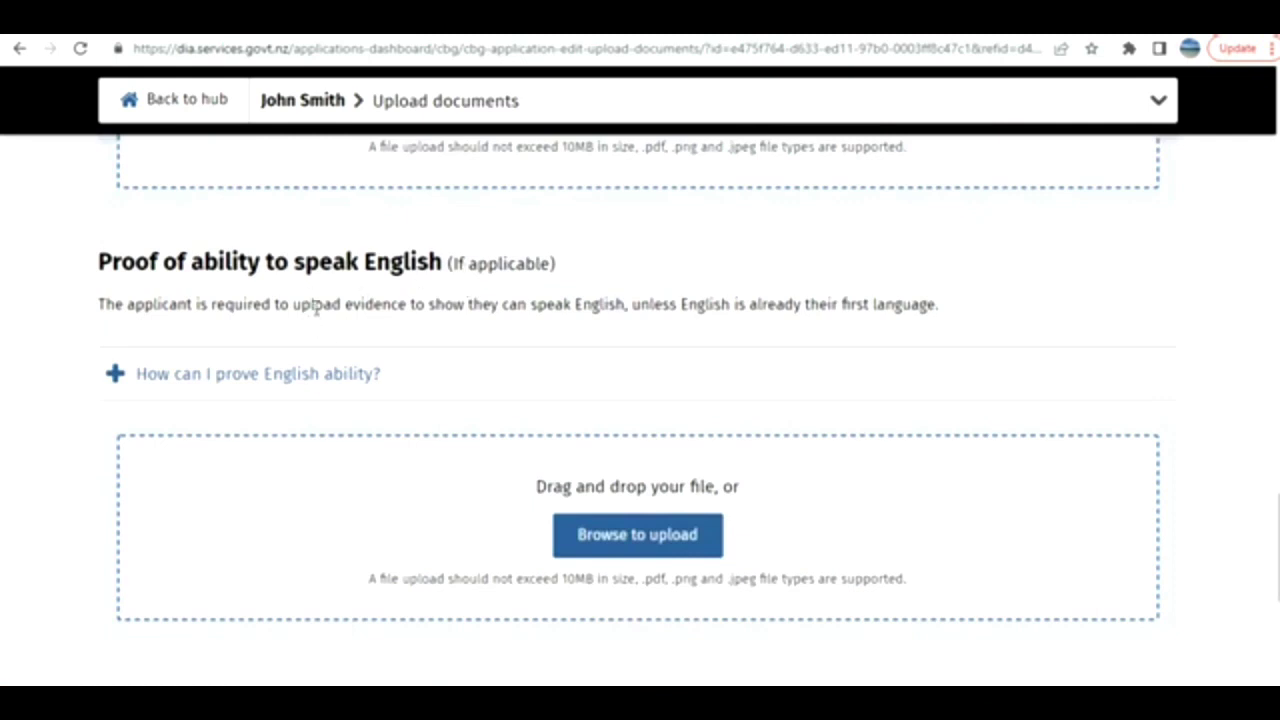
# Review the English-ability proof requirement and the question about other supporting documents, and return to the application hub
pyautogui.moveTo(315, 310); pyautogui.dragTo(878, 306)
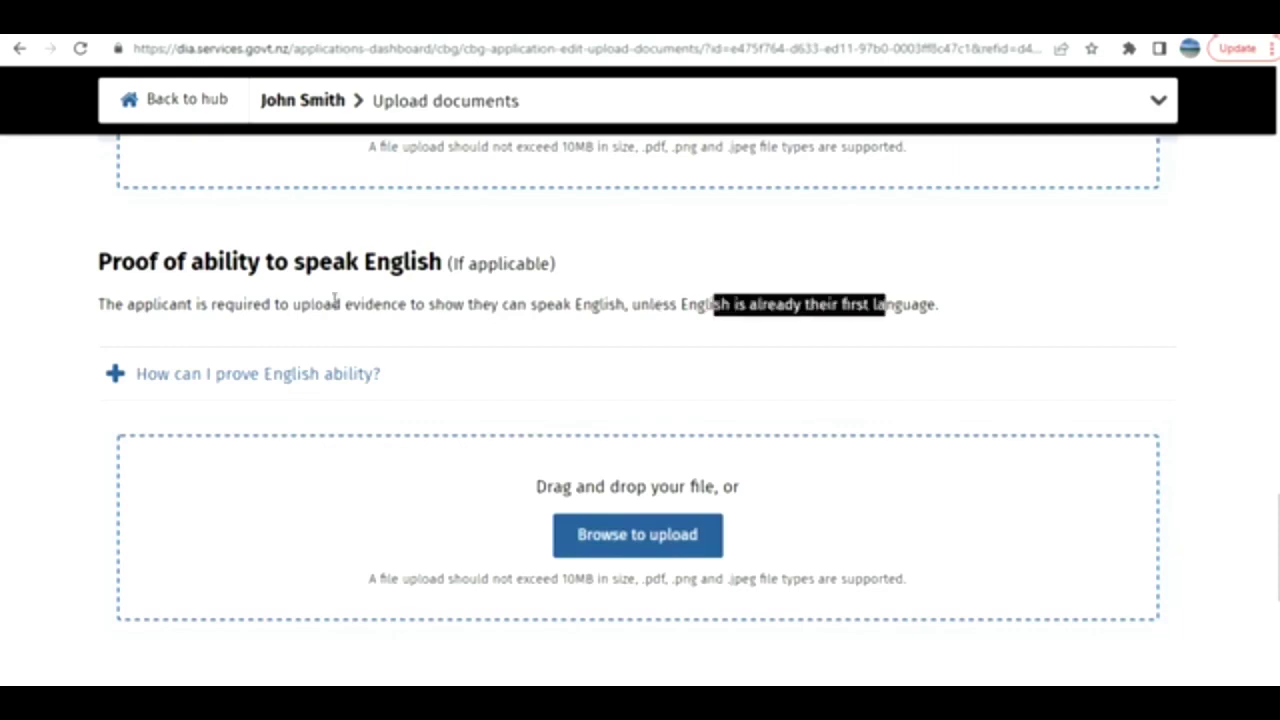
pyautogui.scroll(-4, 335, 302)
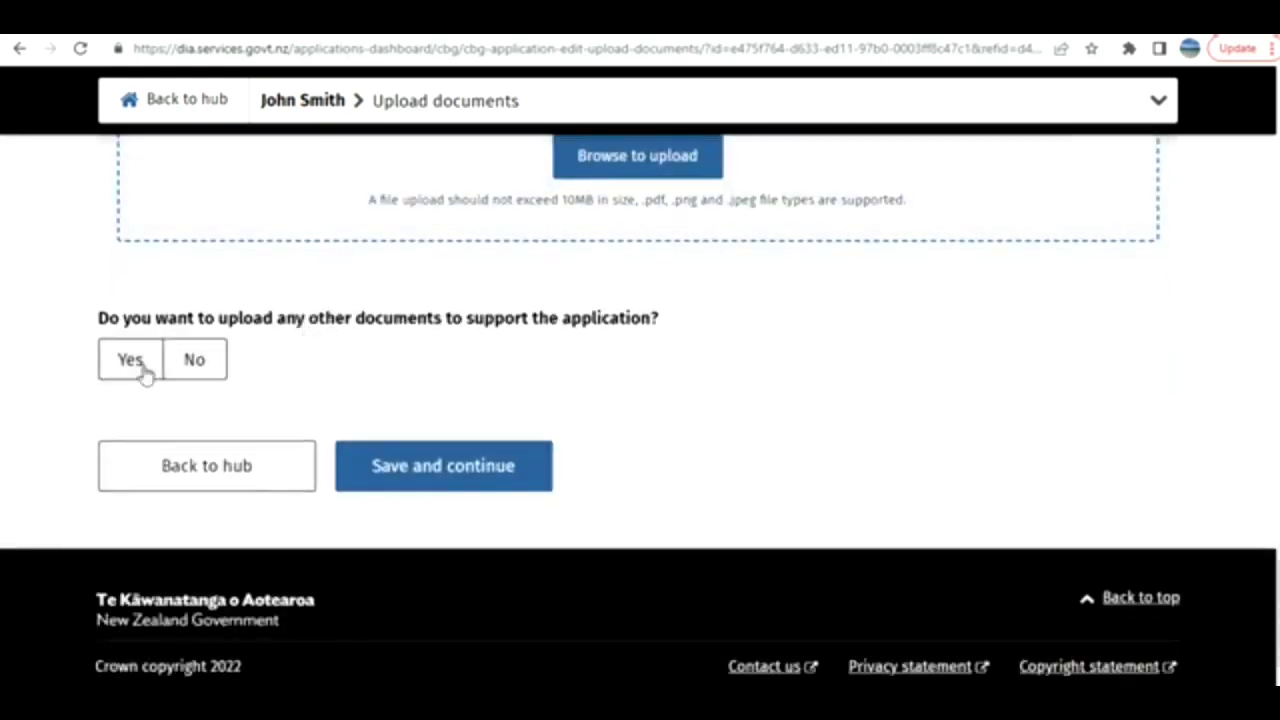
pyautogui.click(251, 477)
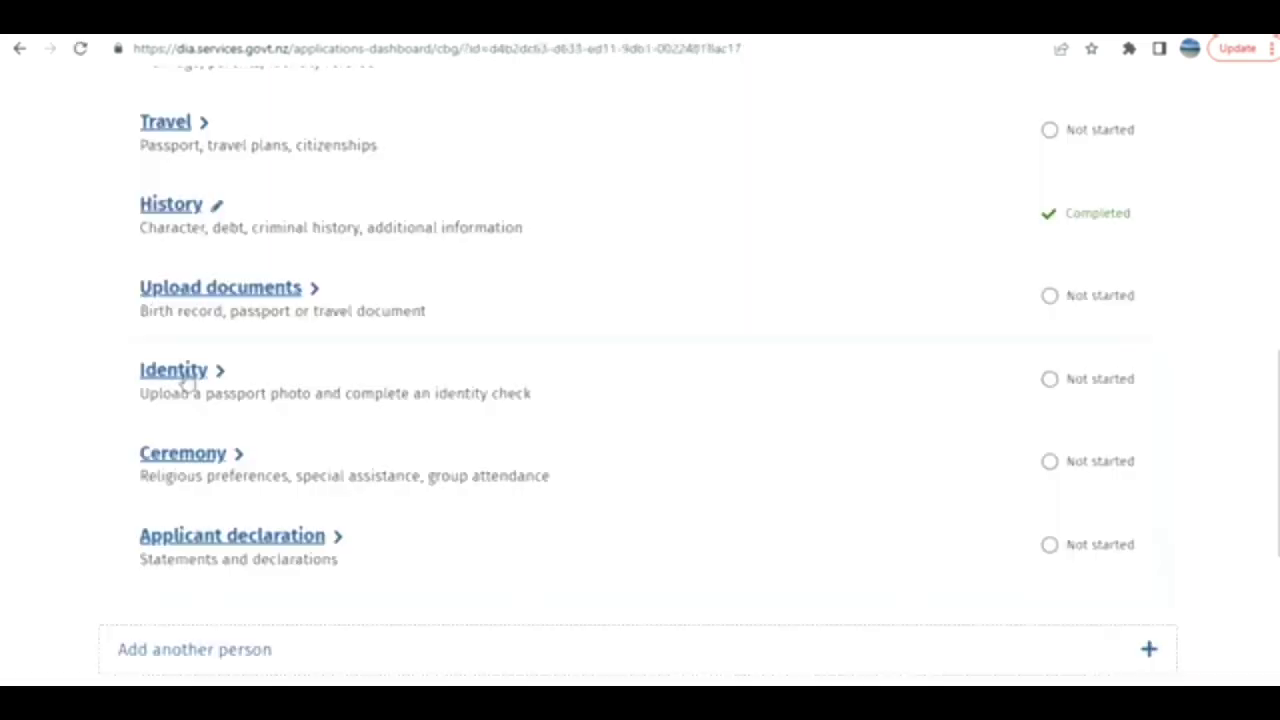
# Open the Identity section, review its passport photo upload and identity check requirements, and return to the application hub
pyautogui.click(175, 372)
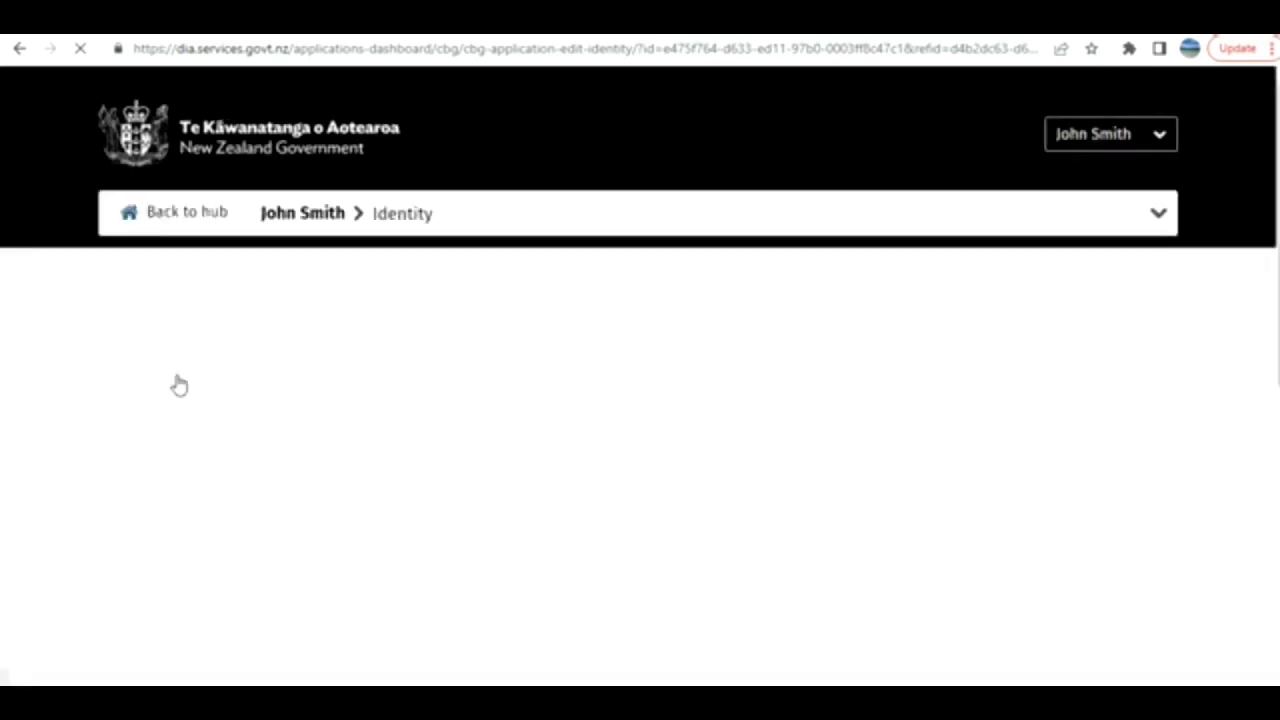
pyautogui.scroll(-3, 493, 320)
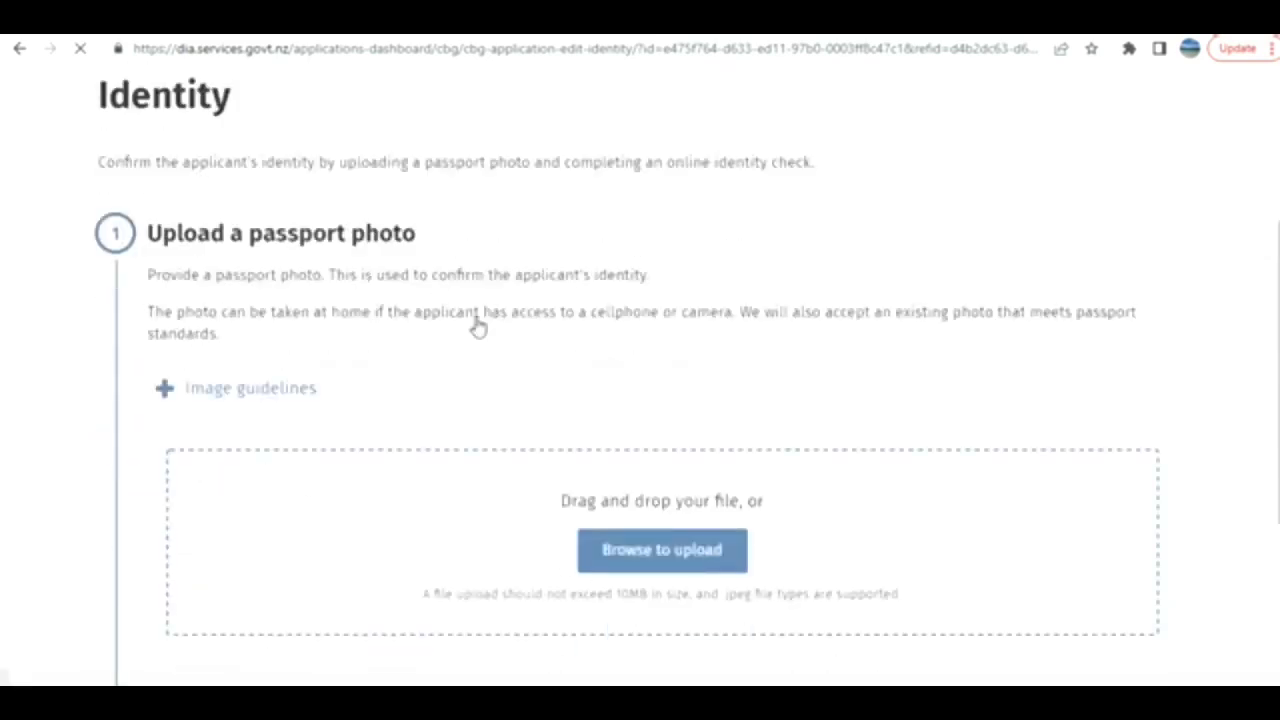
pyautogui.scroll(-3, 477, 326)
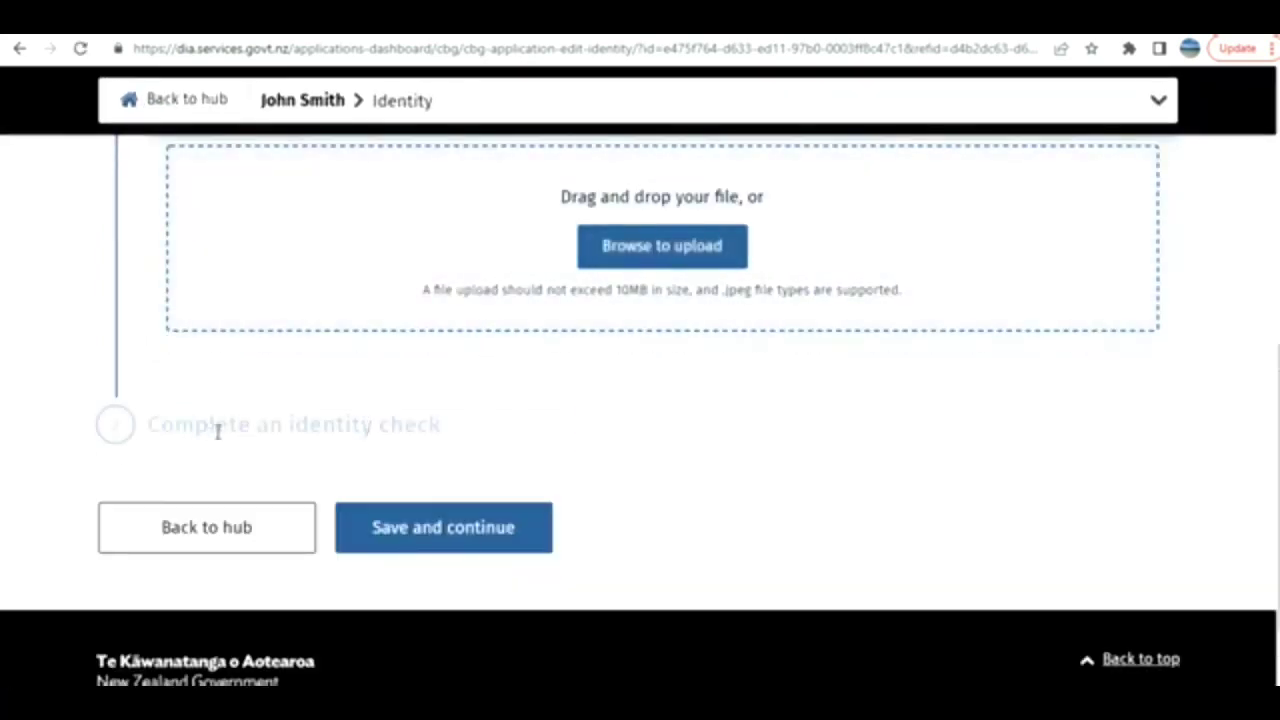
pyautogui.scroll(2, 265, 430)
pyautogui.scroll(-2, 300, 445)
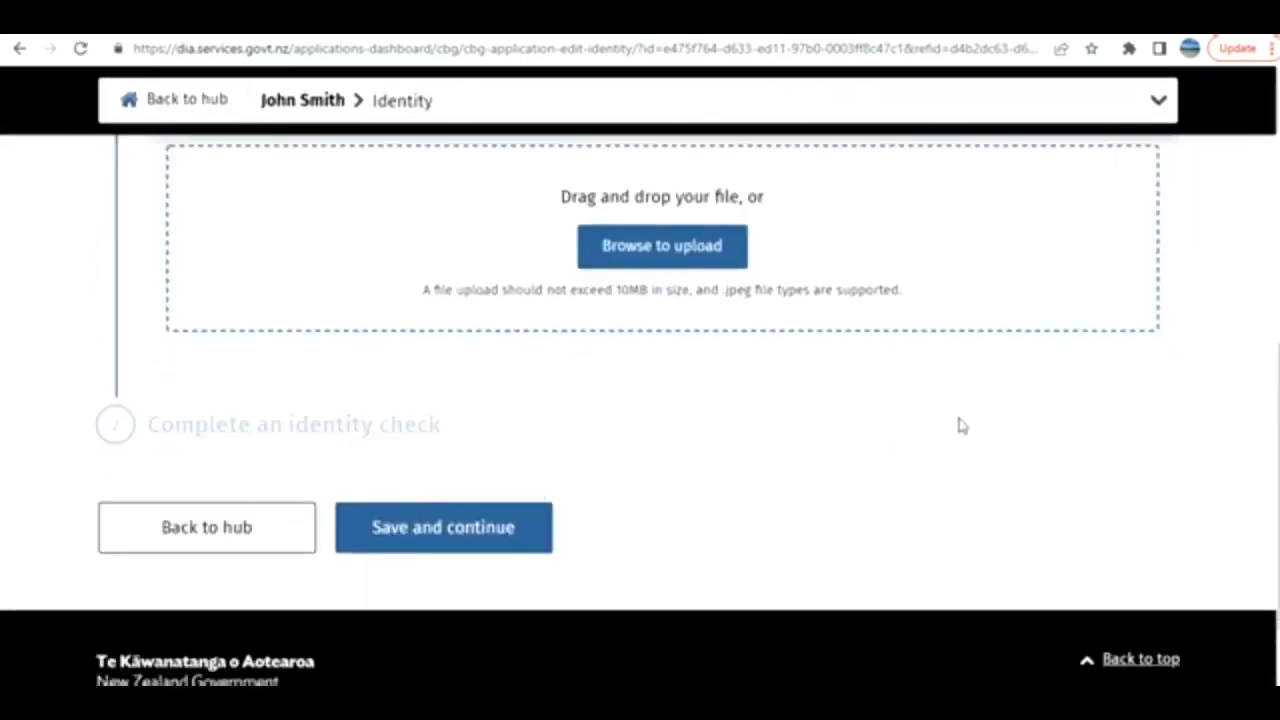
pyautogui.click(178, 537)
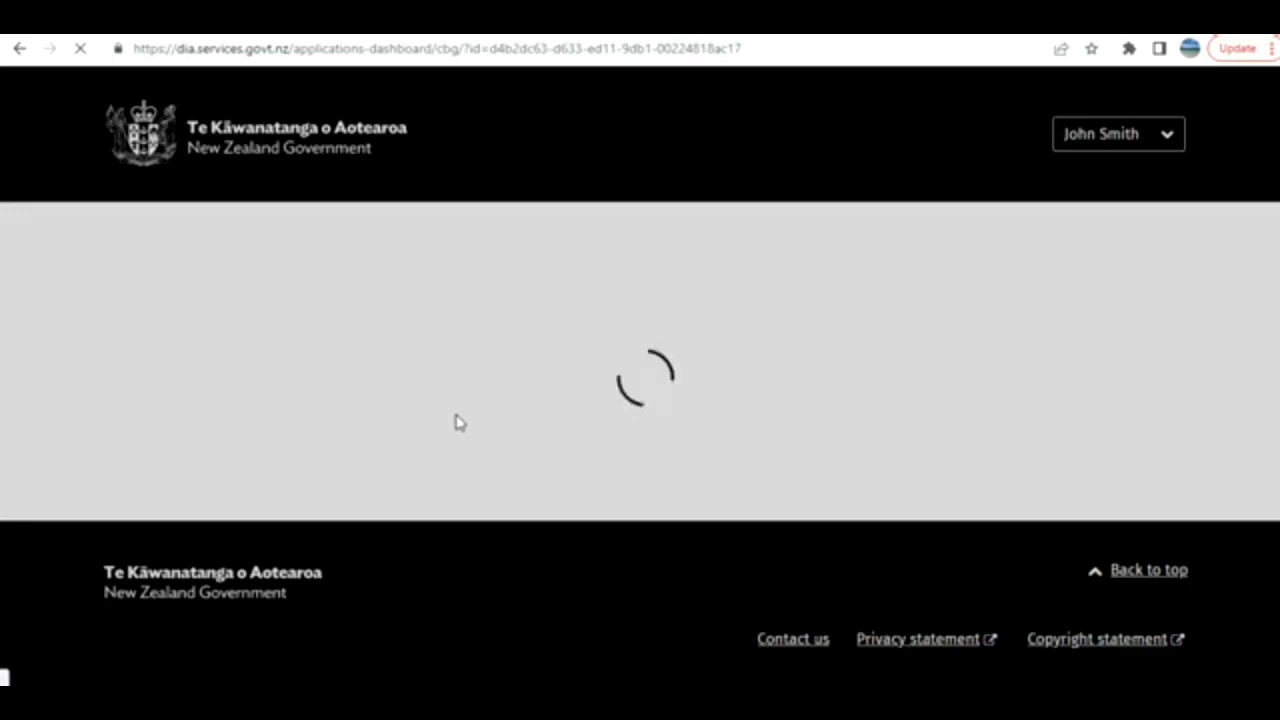
# Open the Ceremony section and review its questions on the allegiance statement, a joint family ceremony and special assistance
pyautogui.scroll(-5, 457, 423)
pyautogui.scroll(-5, 457, 423)
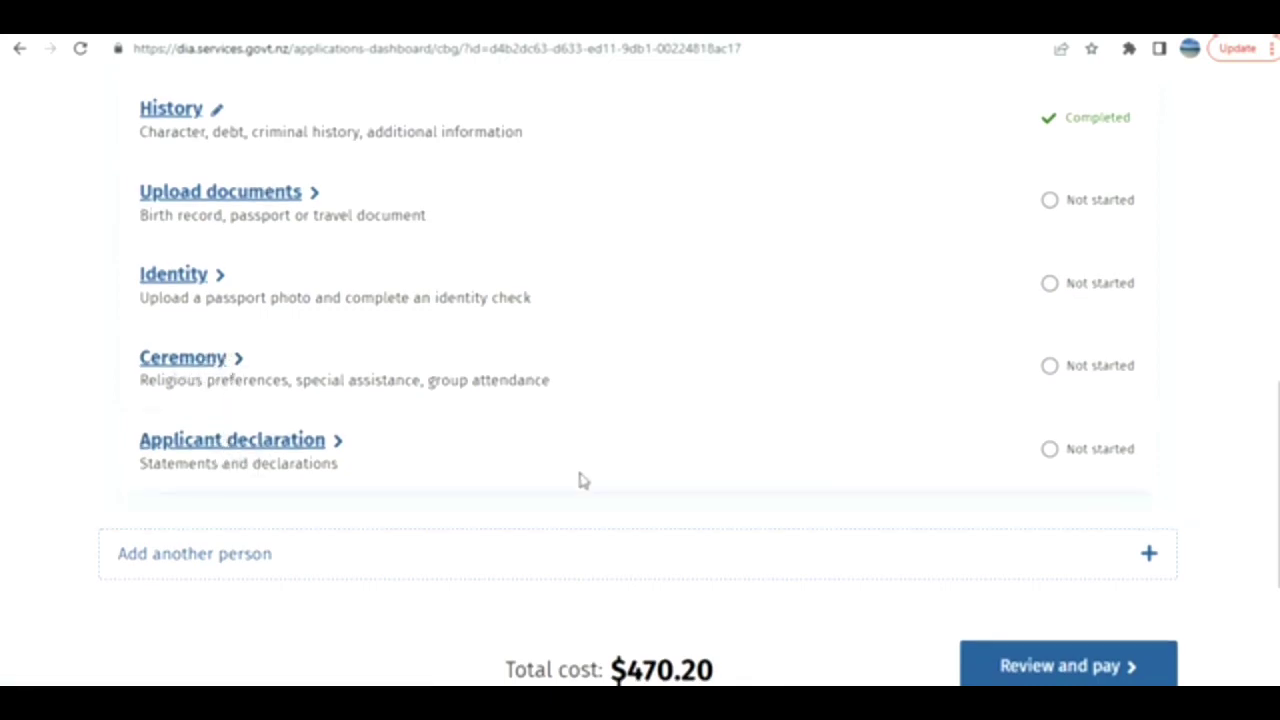
pyautogui.scroll(-2, 700, 366)
pyautogui.scroll(2, 251, 271)
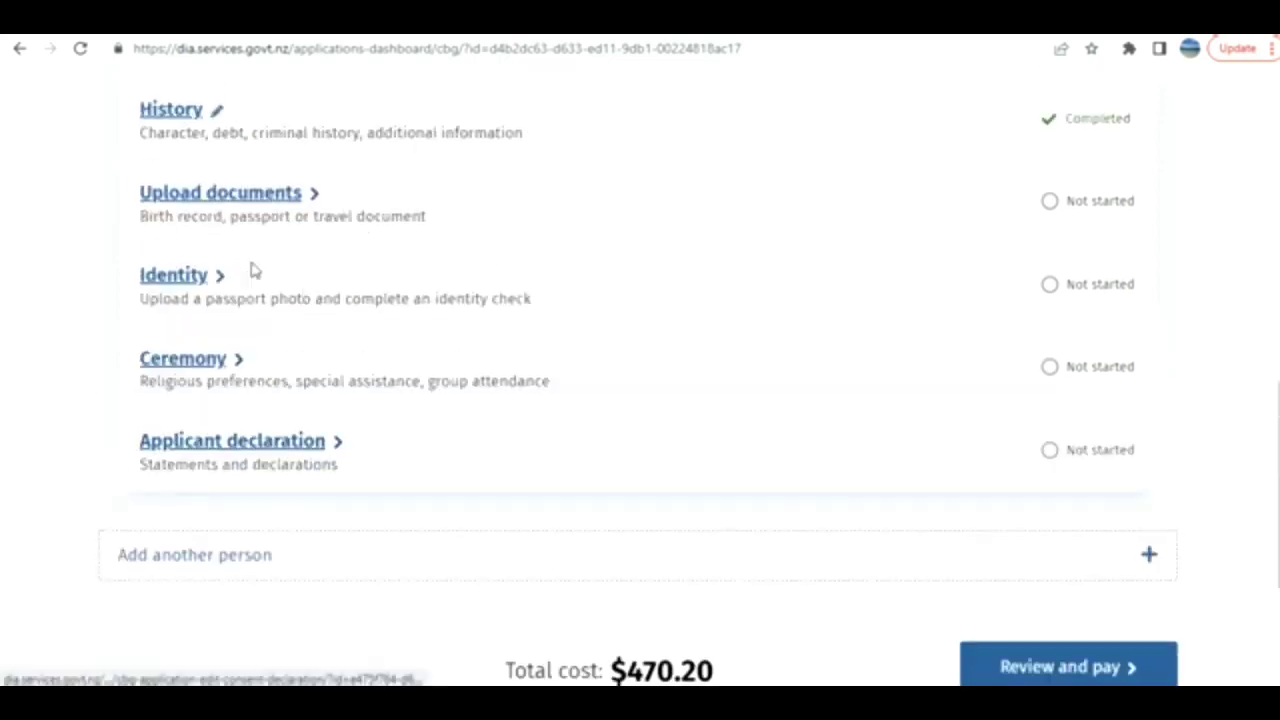
pyautogui.click(175, 362)
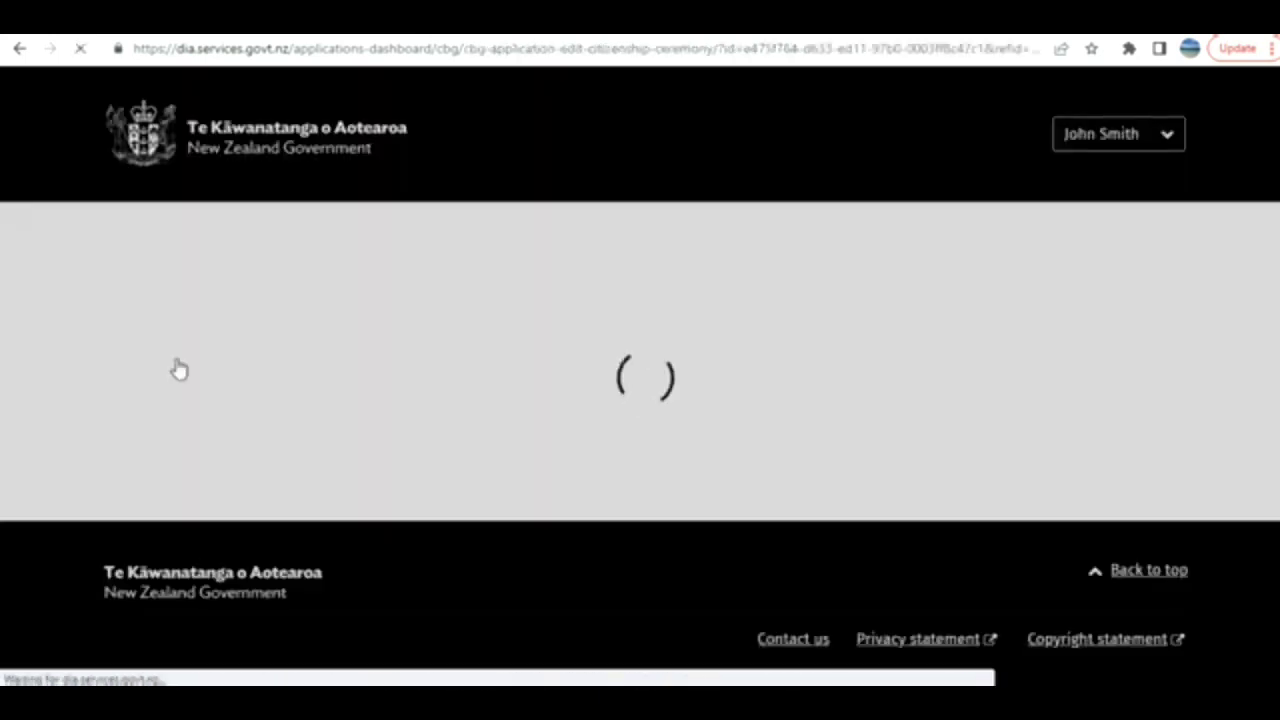
pyautogui.scroll(-1, 258, 338)
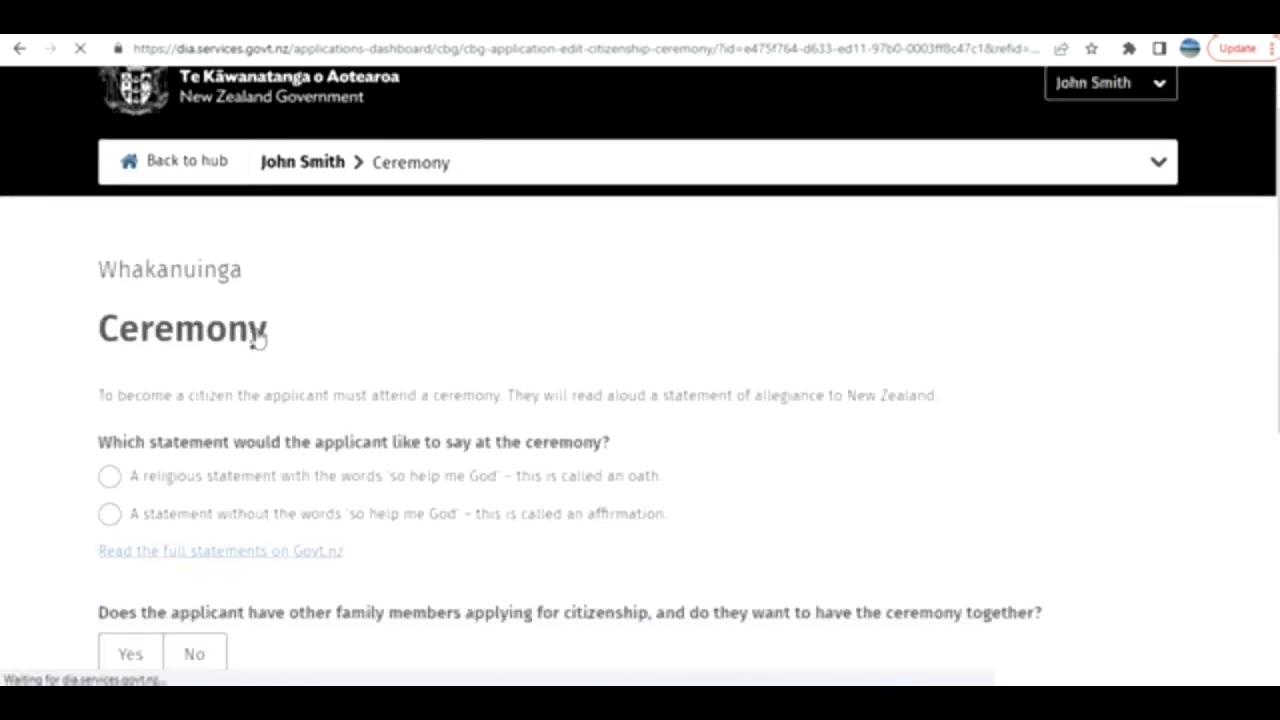
pyautogui.scroll(-2, 258, 338)
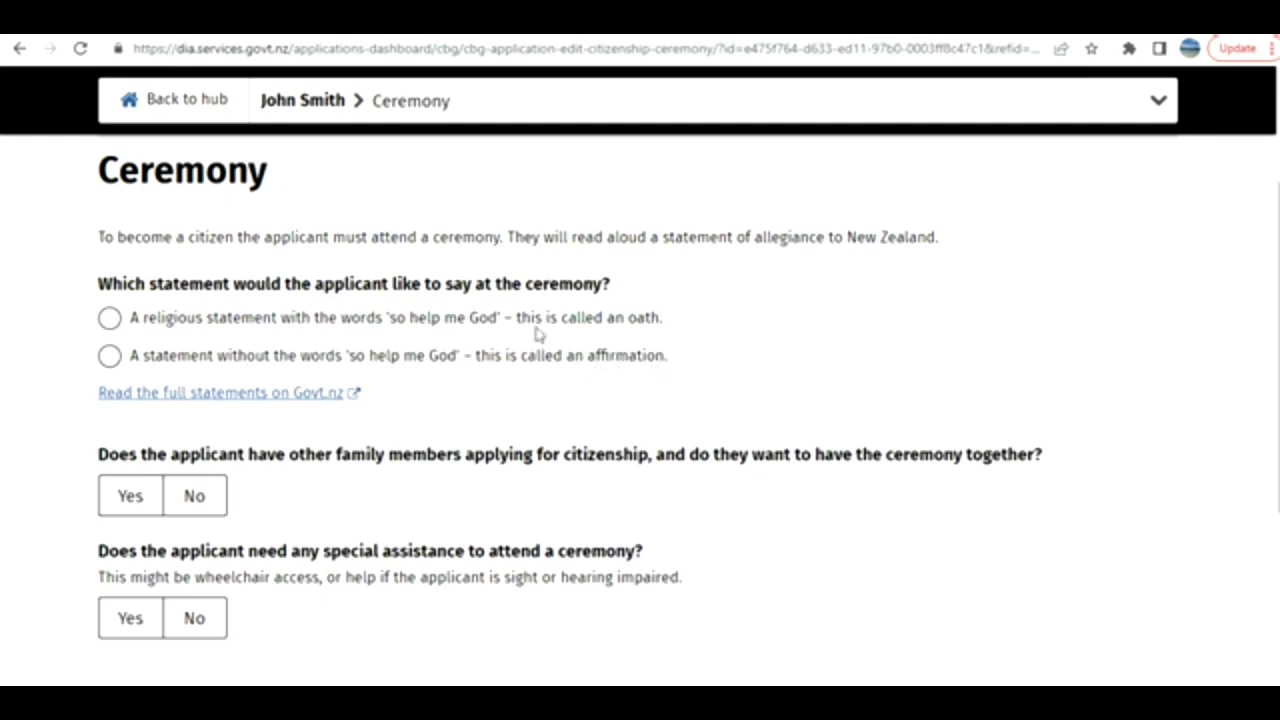
pyautogui.scroll(-2, 537, 334)
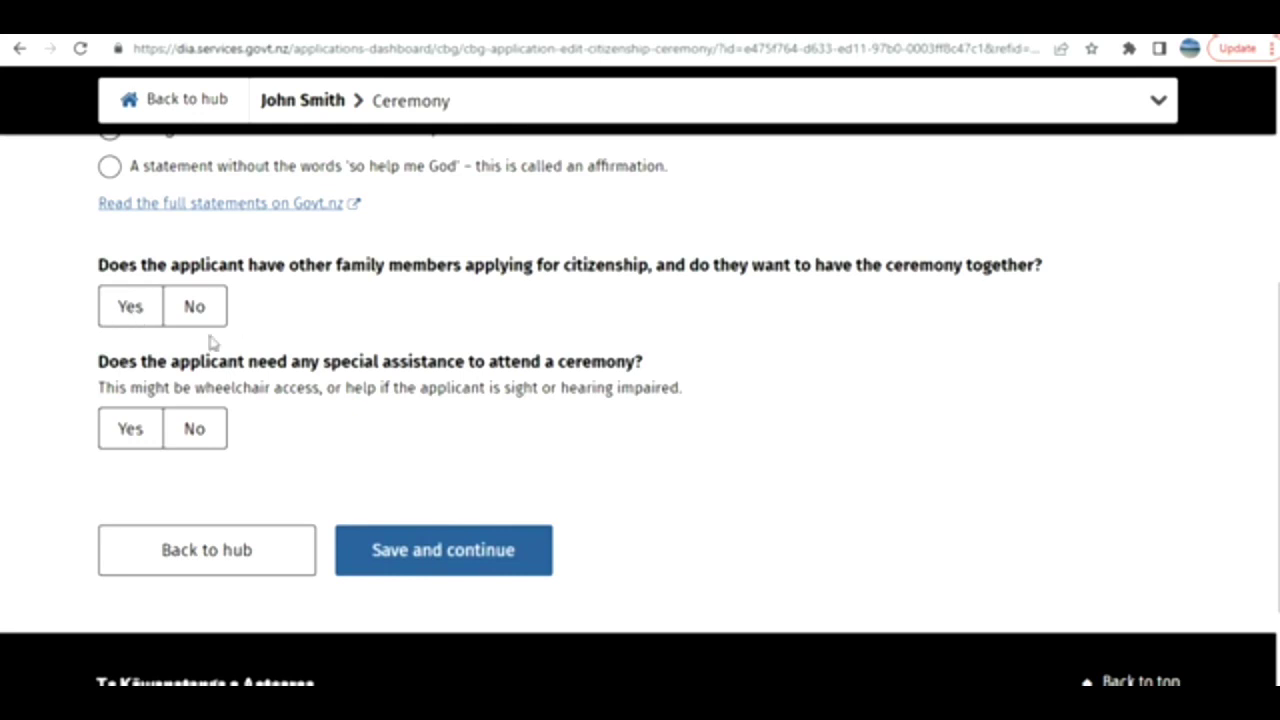
# Try the Yes and No answers for special assistance and a joint family ceremony, choosing No for both
pyautogui.click(193, 446)
pyautogui.click(150, 430)
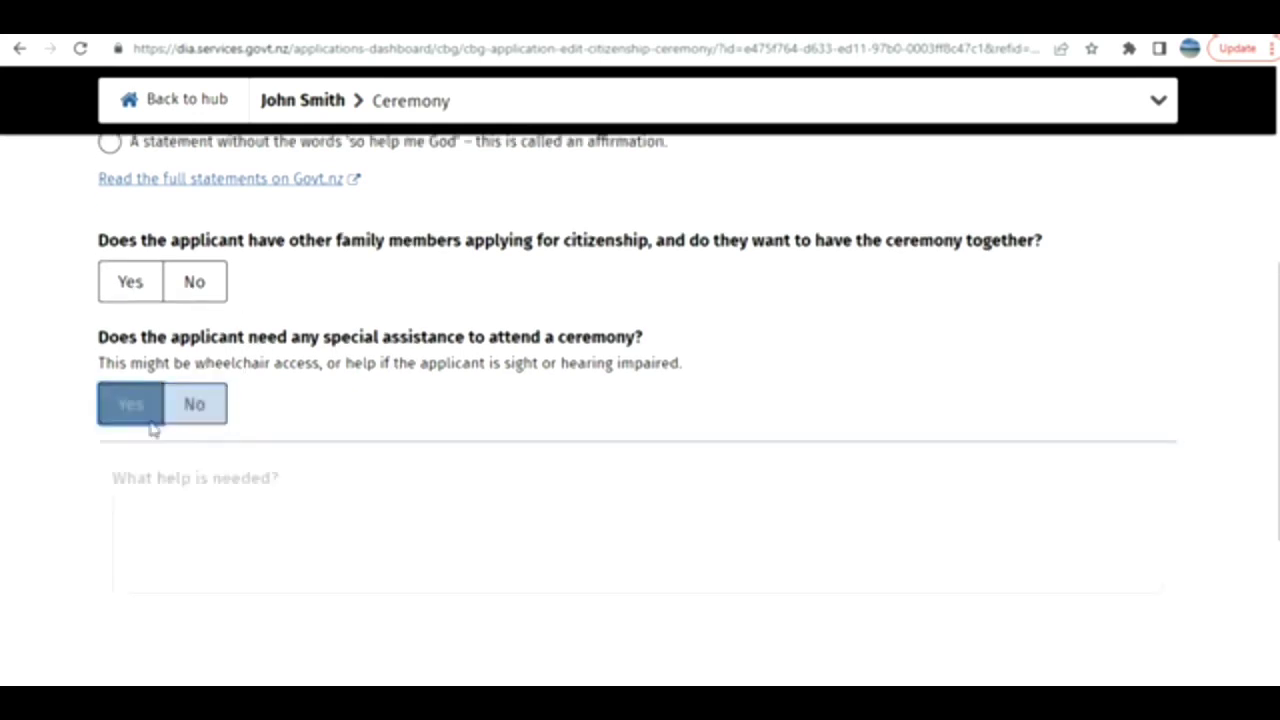
pyautogui.click(193, 280)
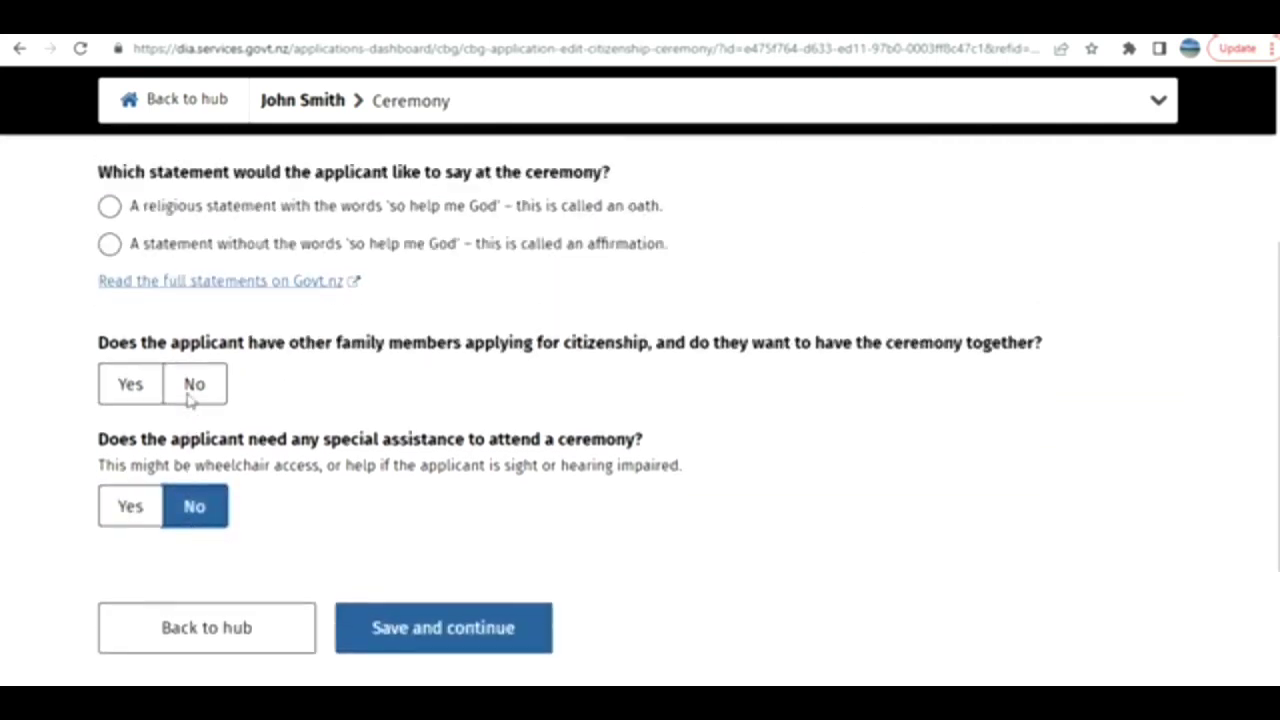
pyautogui.click(148, 390)
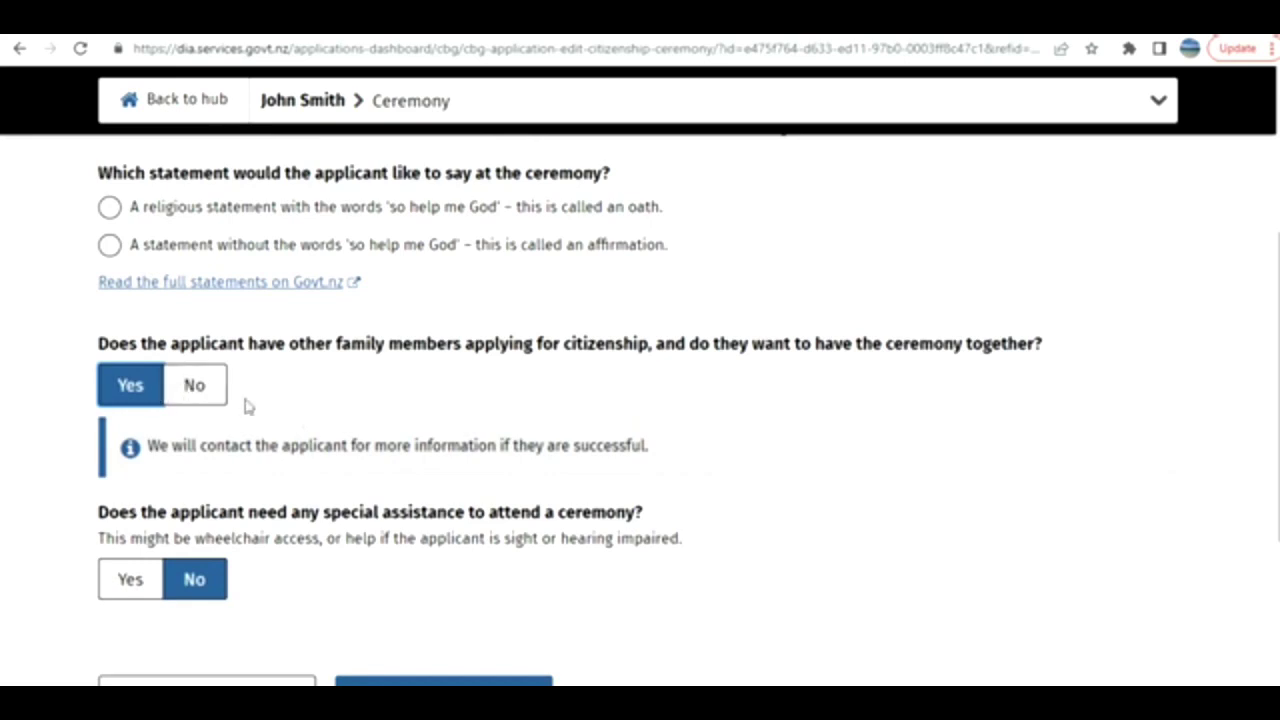
pyautogui.click(214, 394)
pyautogui.scroll(-2, 265, 404)
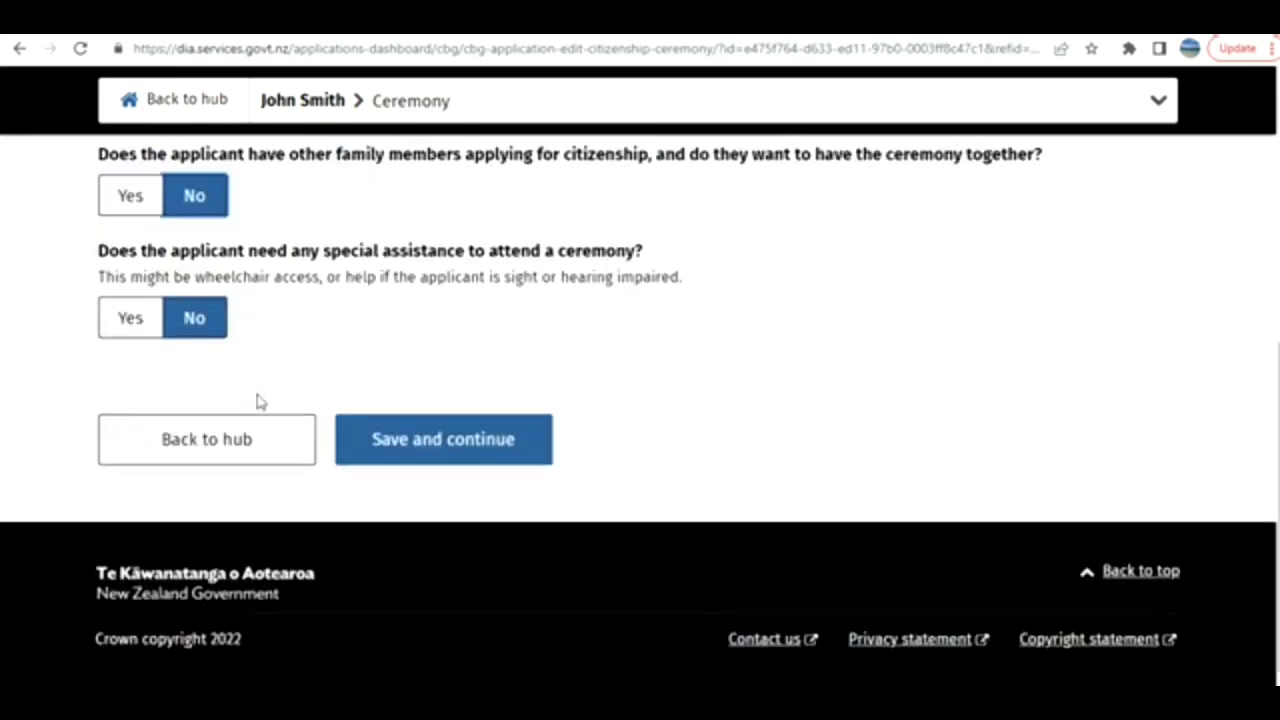
# Leave the Ceremony section without saving its answers and return to the applicant's section list in the hub
pyautogui.click(200, 444)
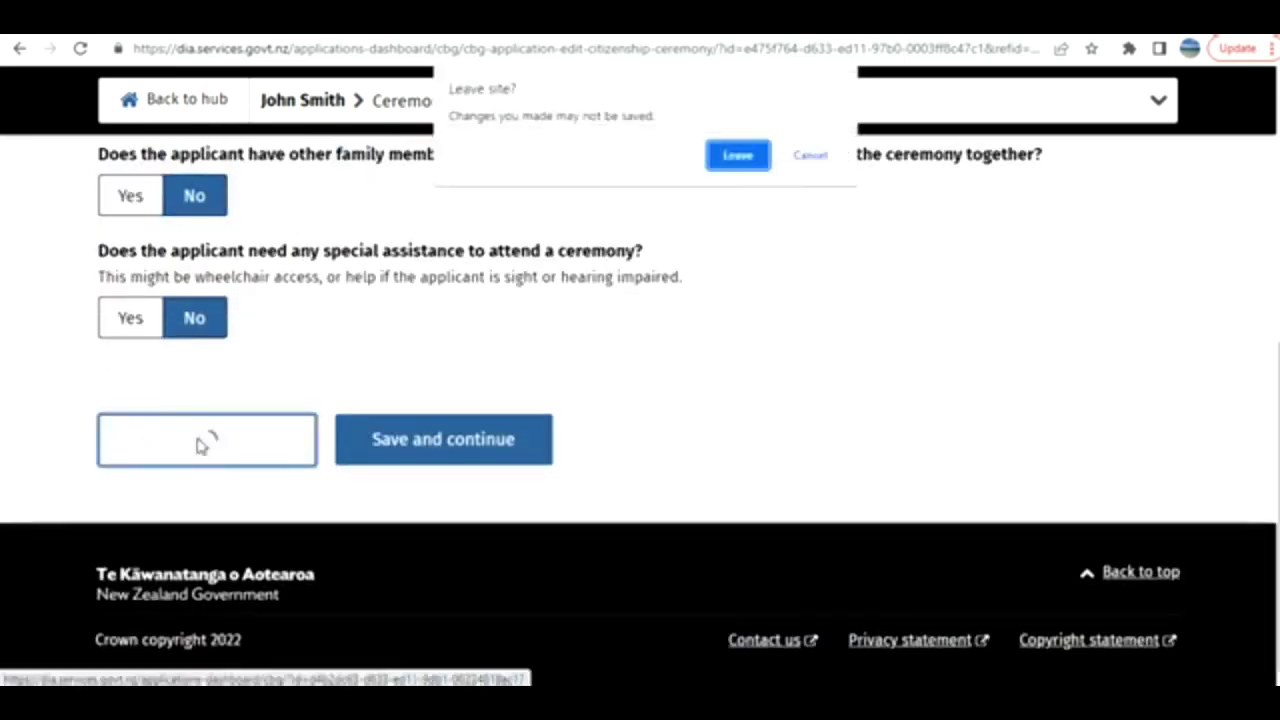
pyautogui.click(737, 157)
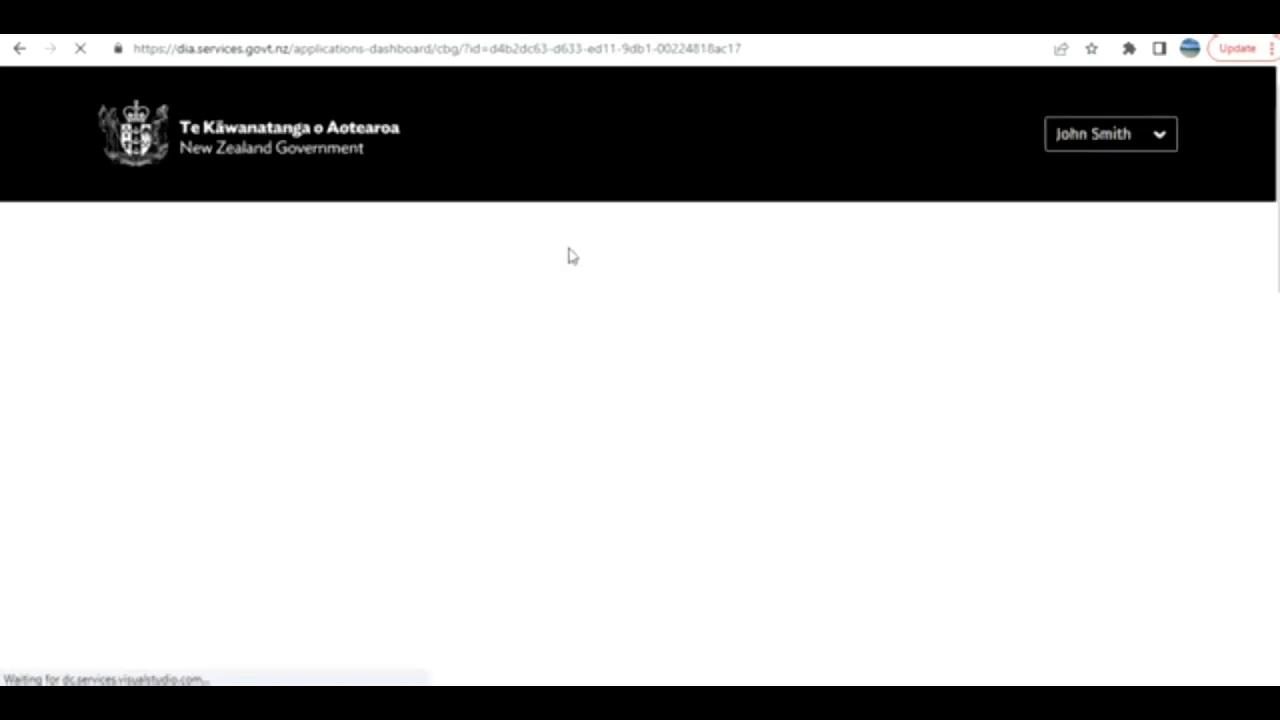
pyautogui.scroll(-2, 571, 256)
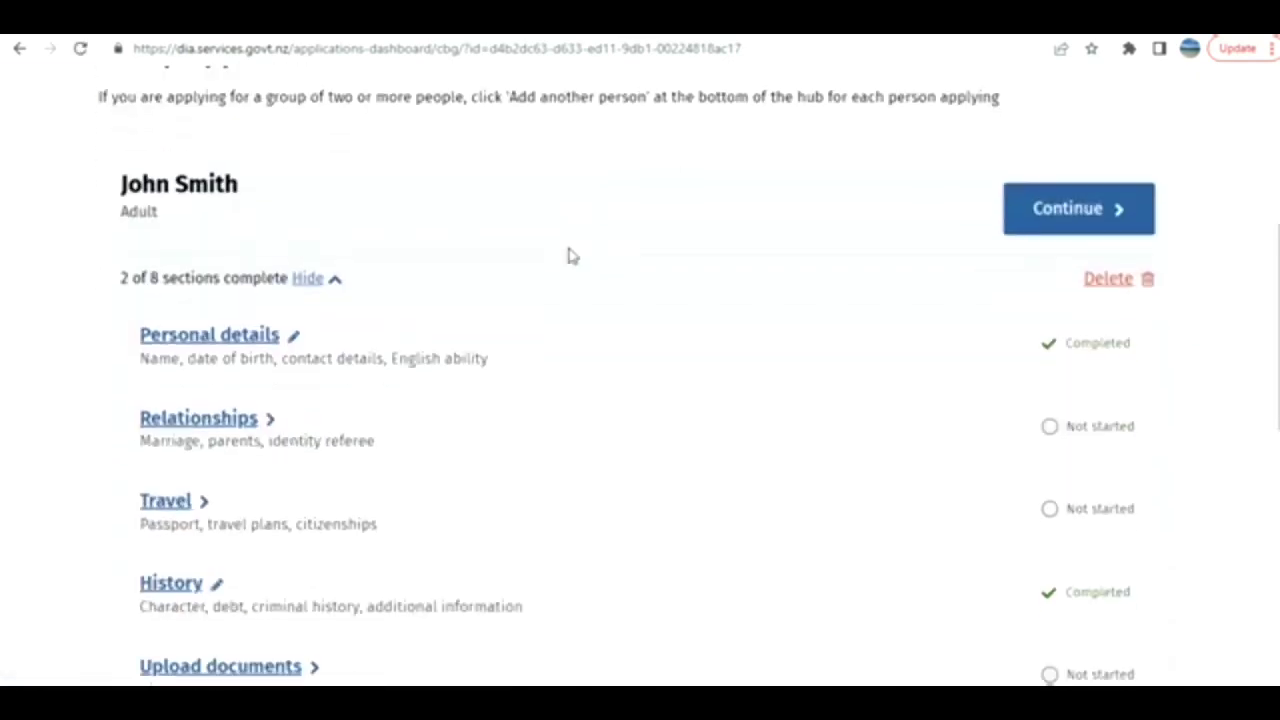